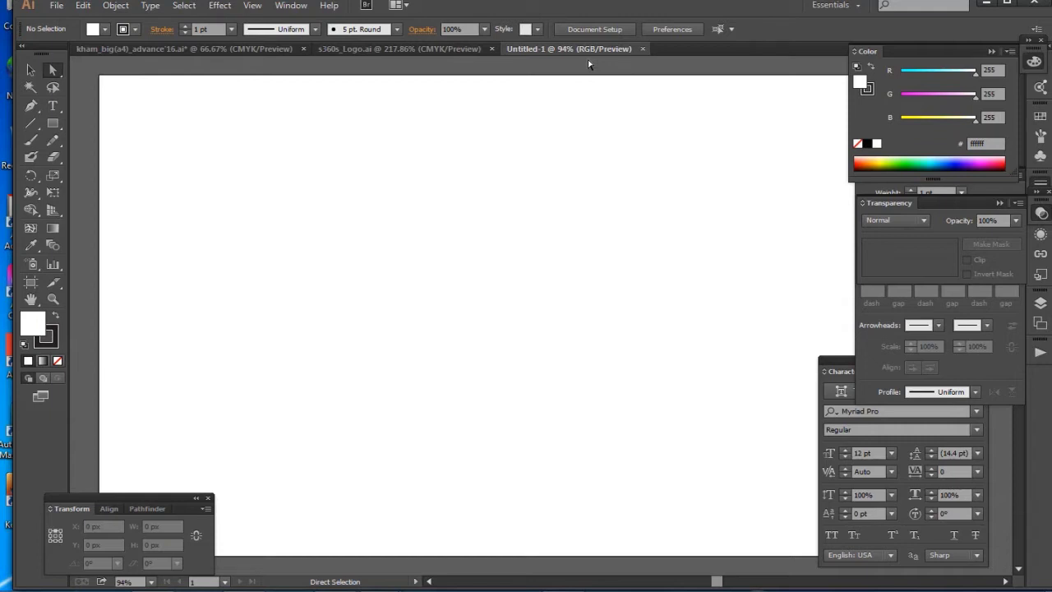
- Draw a rectangle about 850 by 432 px across the artboard and show the rulers
{"action": "left_click", "coordinate": [61, 123]}
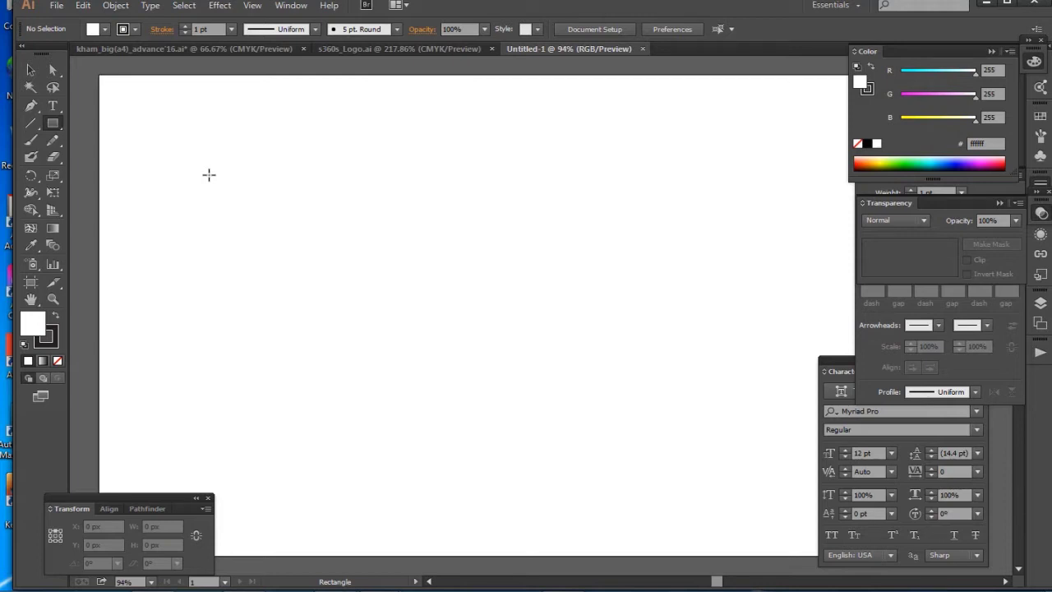
{"action": "left_click_drag", "start_coordinate": [200, 180], "coordinate": [790, 469]}
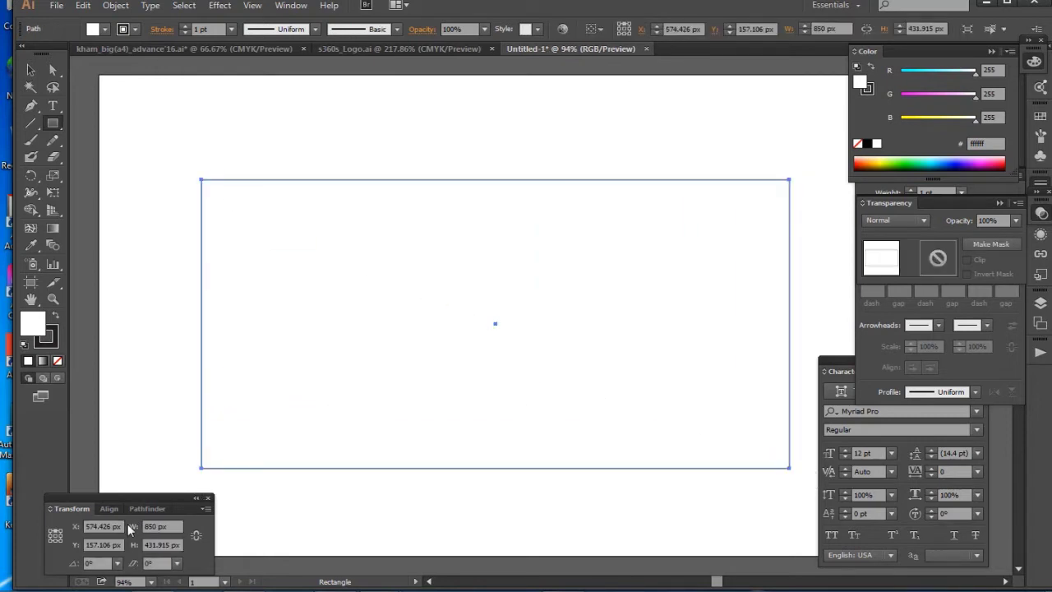
{"action": "key", "text": "ctrl"}
{"action": "key", "text": "ctrl+r"}
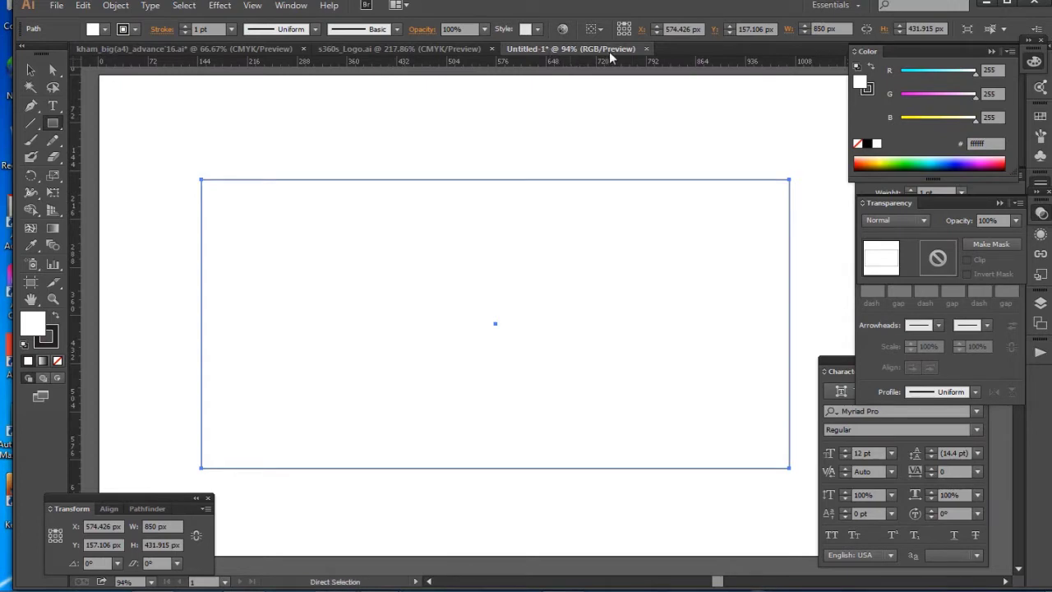
- Change the document color mode to CMYK and the ruler units to inches
{"action": "left_click", "coordinate": [57, 5]}
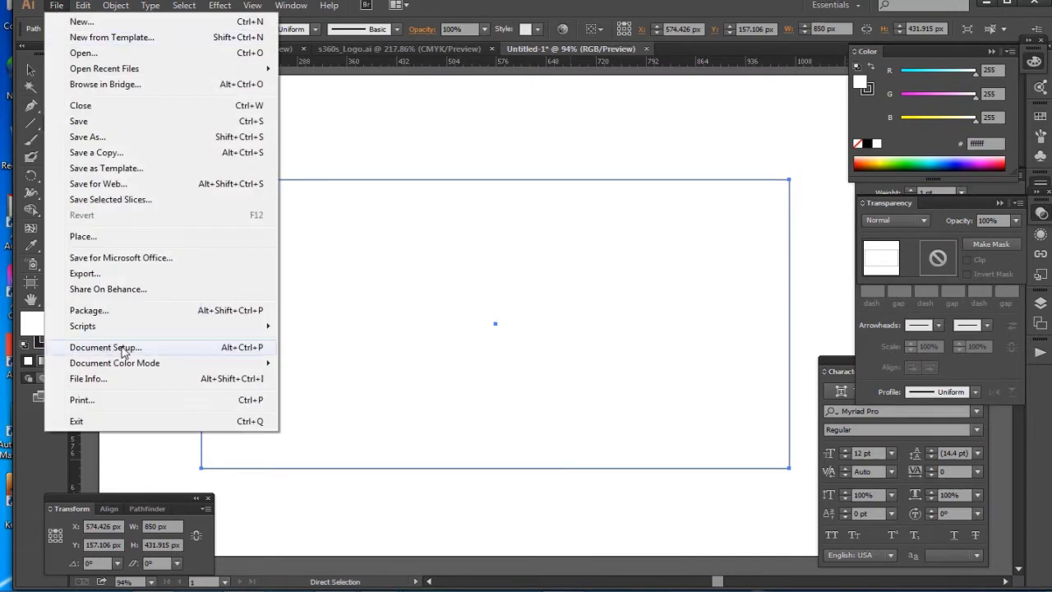
{"action": "mouse_move", "coordinate": [126, 366]}
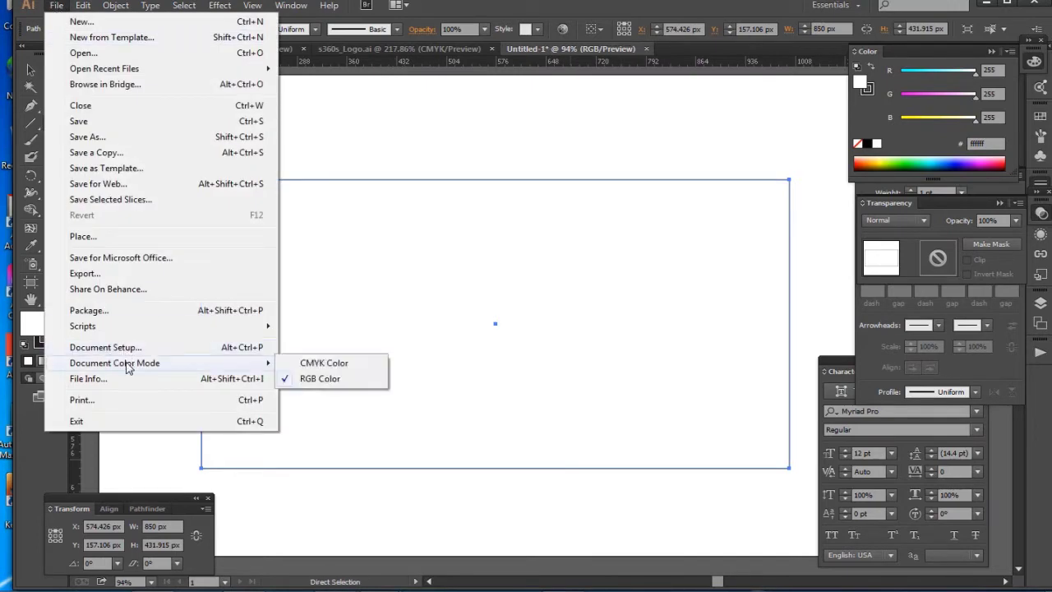
{"action": "left_click", "coordinate": [345, 363]}
{"action": "key", "text": "m"}
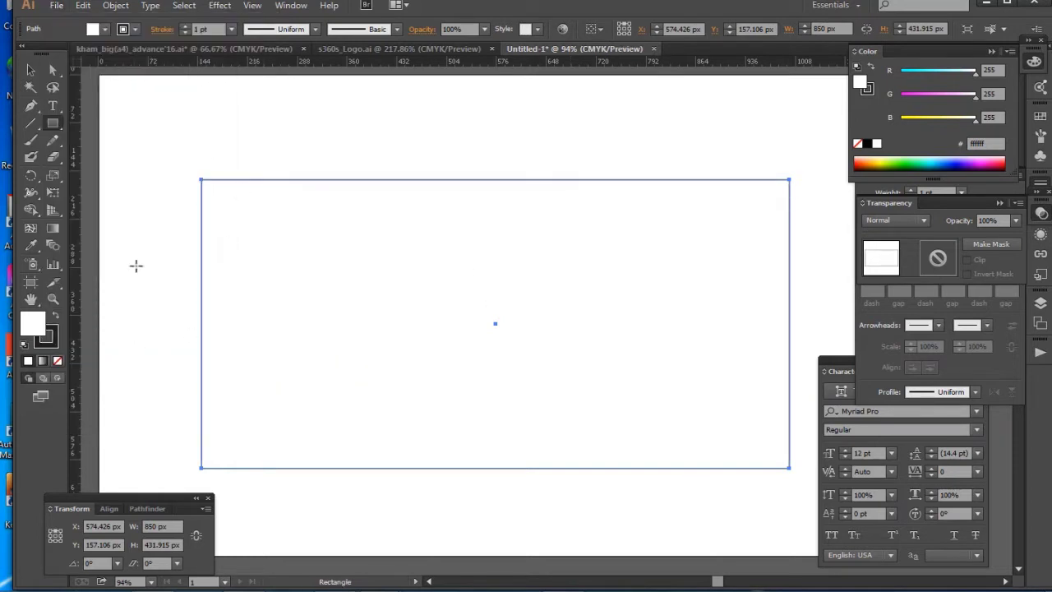
{"action": "left_click", "coordinate": [169, 526]}
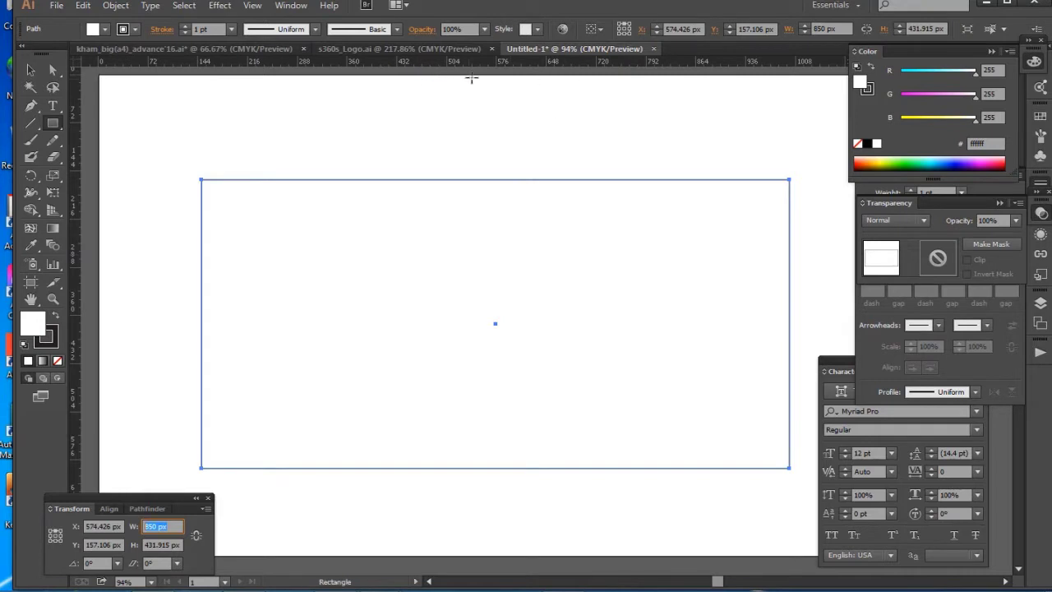
{"action": "right_click", "coordinate": [381, 63]}
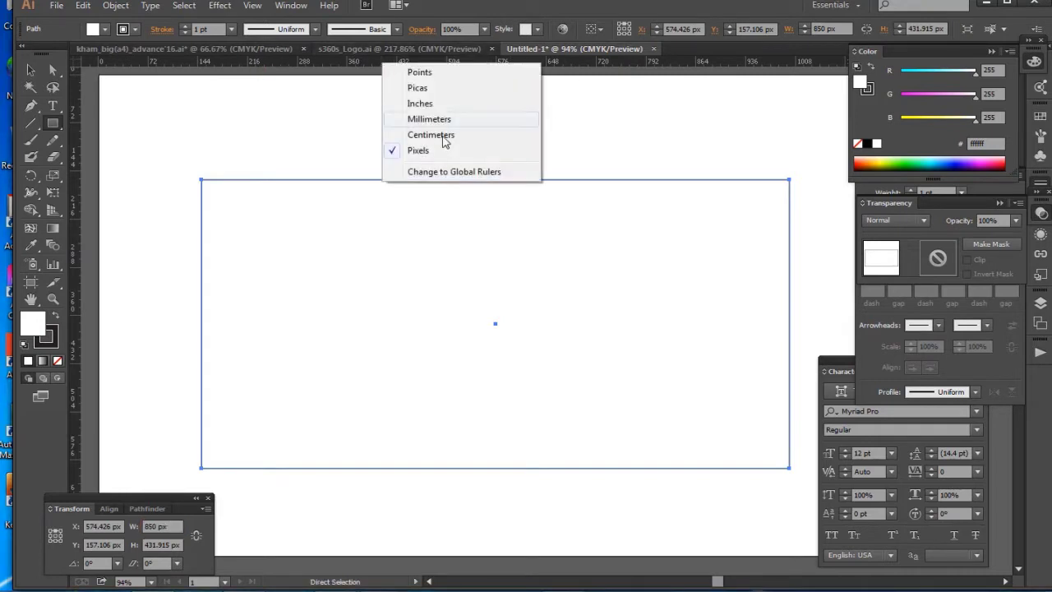
{"action": "left_click", "coordinate": [433, 103]}
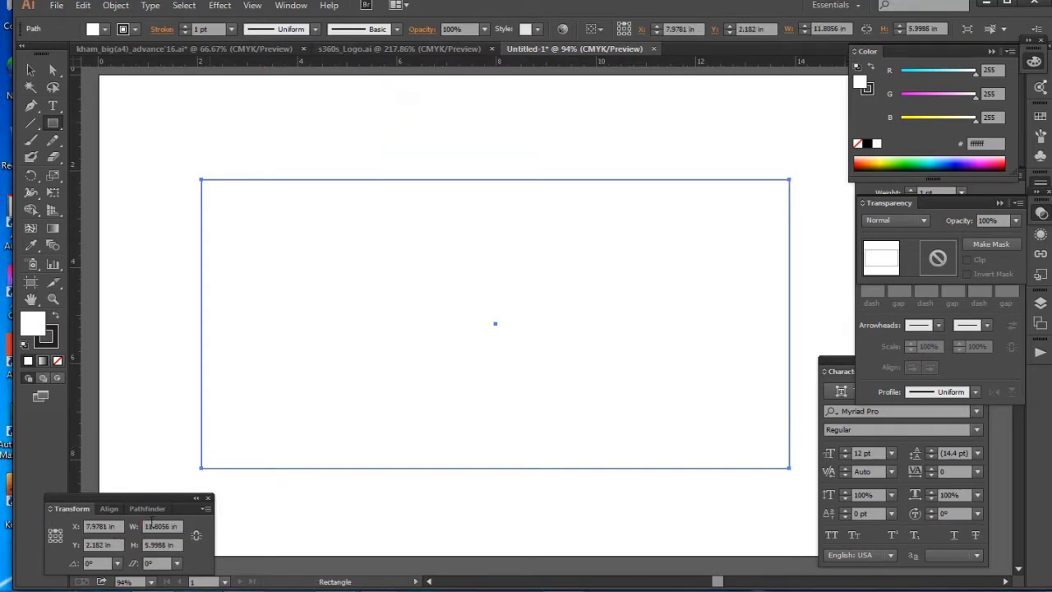
- Set the rectangle's height to 9.5 in and its width to 12.5 in
{"action": "left_click", "coordinate": [146, 546]}
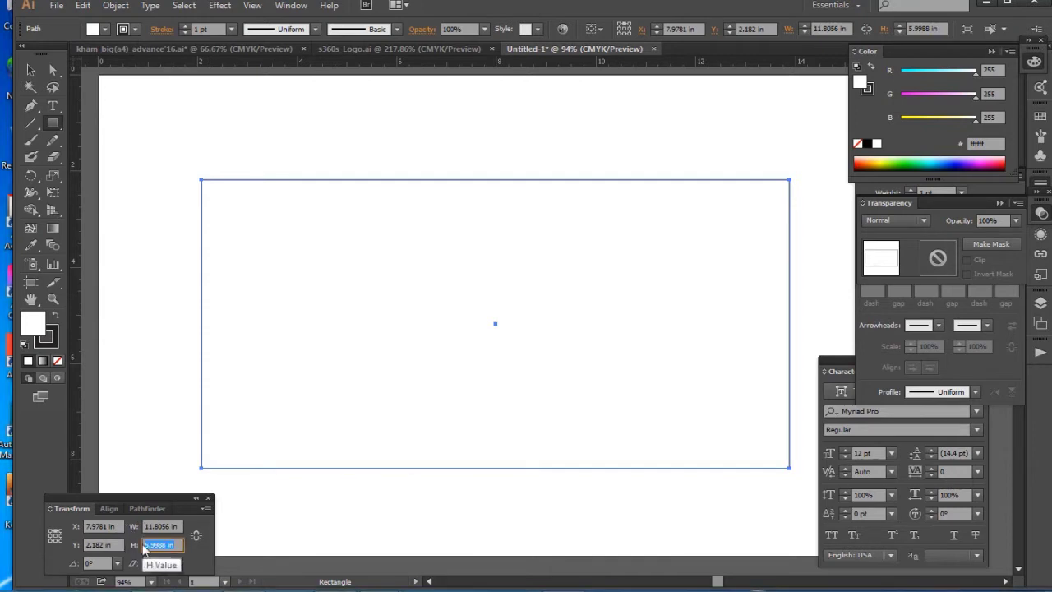
{"action": "type", "text": "9.5"}
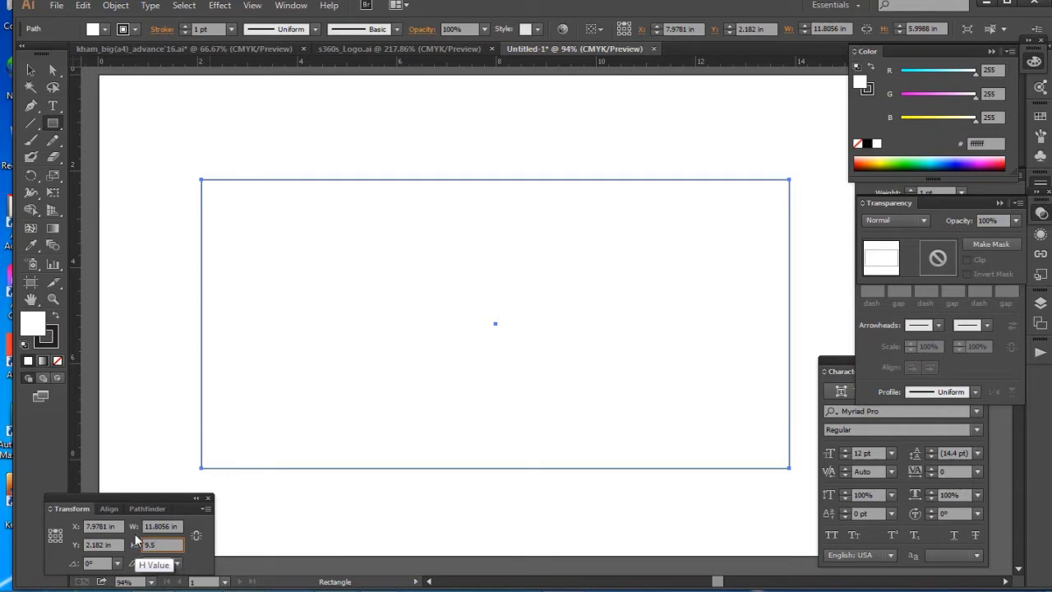
{"action": "key", "text": "shift+Tab"}
{"action": "type", "text": "12.5"}
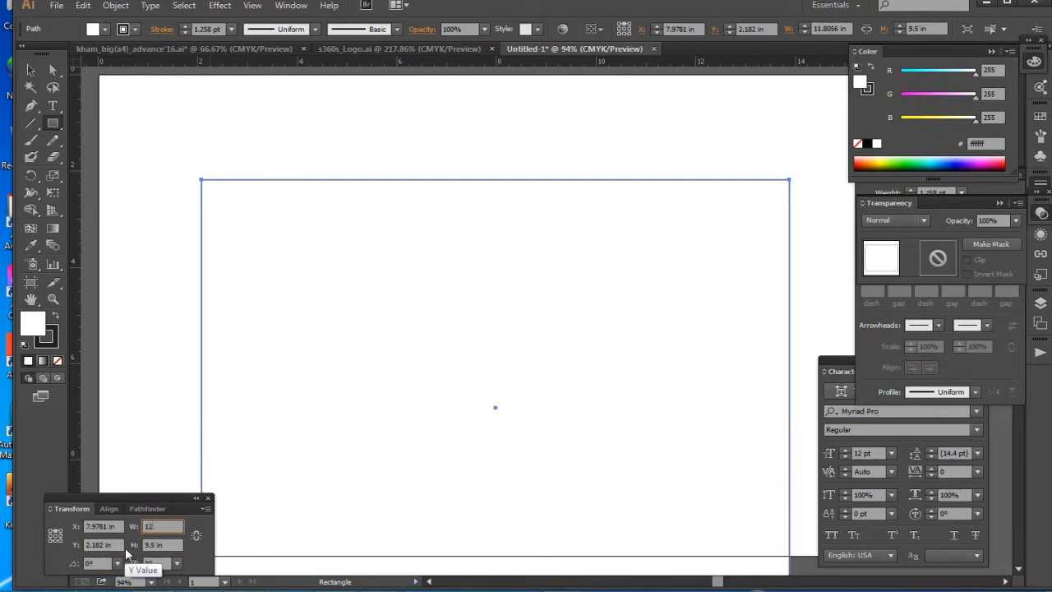
{"action": "key", "text": "Return"}
- Move the rectangle fully inside the artboard, centred at about X 7.17 in with its top edge at Y 0.25 in
{"action": "key", "text": "ctrl+minus"}
{"action": "key", "text": "ctrl+minus"}
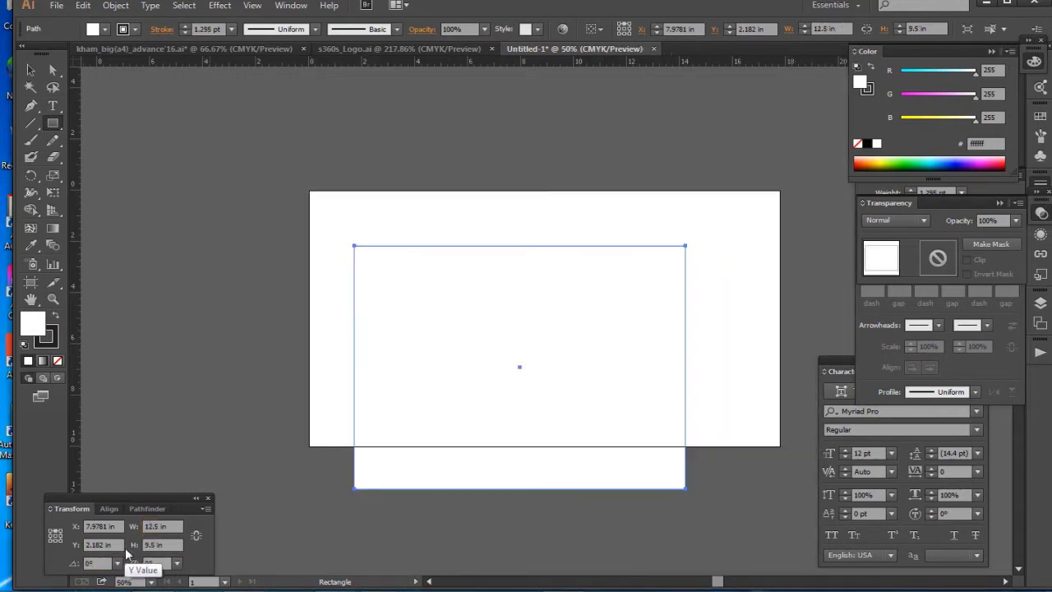
{"action": "key", "text": "v"}
{"action": "left_click_drag", "start_coordinate": [490, 301], "coordinate": [469, 253]}
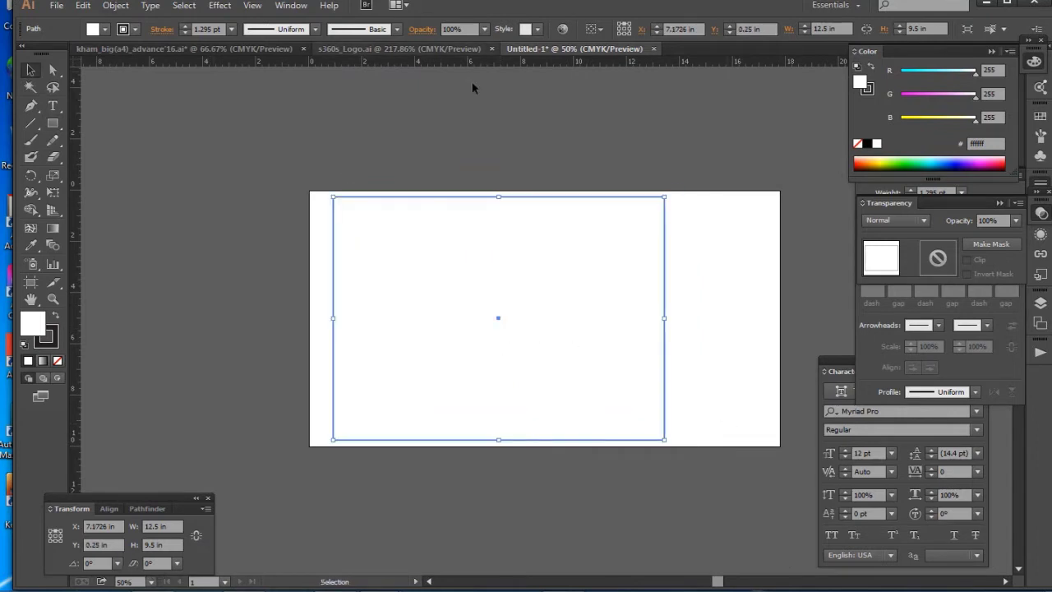
{"action": "left_click", "coordinate": [474, 129]}
- Duplicate the rectangle horizontally to the left and set the copy's width to 0.75 in
{"action": "scroll", "coordinate": [617, 225], "scroll_direction": "down", "scroll_amount": 1}
{"action": "scroll", "coordinate": [617, 225], "scroll_direction": "right", "scroll_amount": 1}
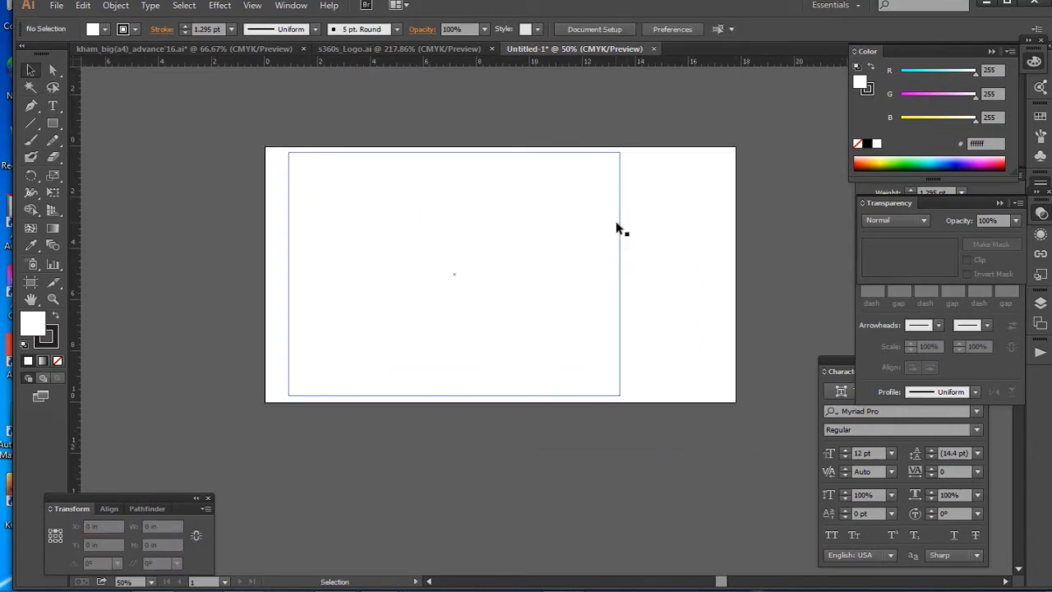
{"action": "left_click_drag", "start_coordinate": [621, 219], "coordinate": [422, 215]}
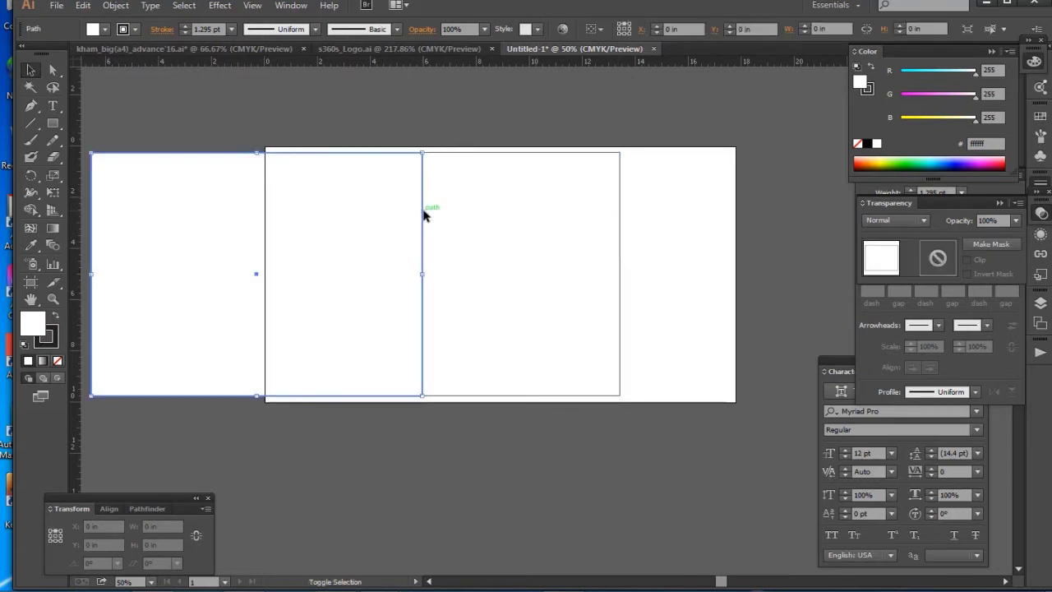
{"action": "left_click", "coordinate": [169, 527]}
{"action": "type", "text": "0.75"}
{"action": "key", "text": "Return"}
- Remove the narrow copy's fill and snap it against the left edge of the main rectangle as a flap
{"action": "key", "text": "period"}
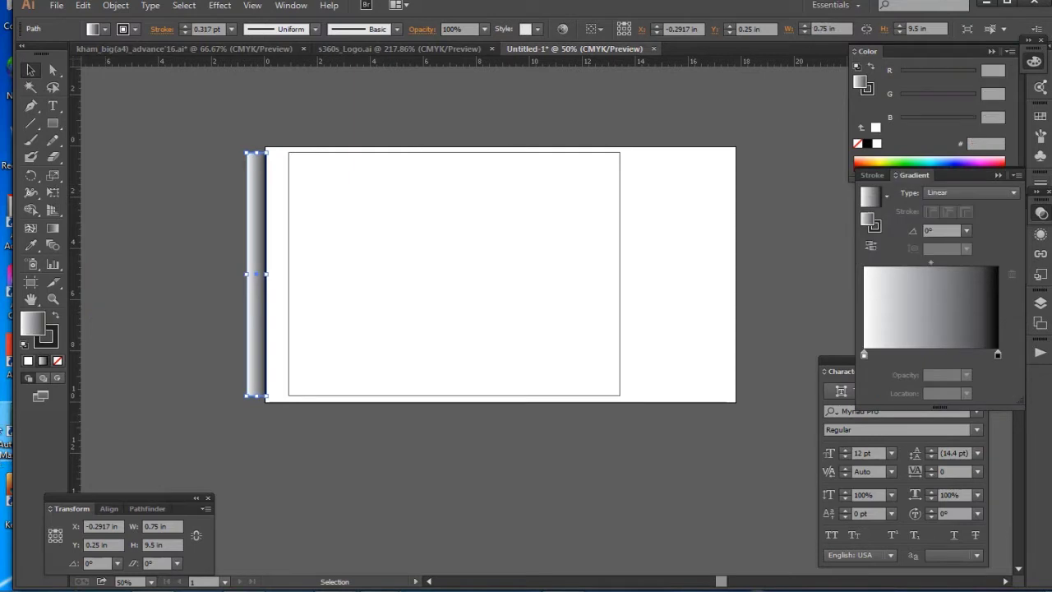
{"action": "key", "text": "slash"}
{"action": "key", "text": "a"}
{"action": "left_click_drag", "start_coordinate": [268, 398], "coordinate": [289, 402]}
- Taper the left flap by moving its lower outer corner up and its upper outer corner down to about X 0.17 in, Y 0.45 in
{"action": "left_click_drag", "start_coordinate": [241, 360], "coordinate": [279, 430]}
{"action": "key", "text": "ctrl+k"}
{"action": "key", "text": "Return"}
{"action": "key", "text": "Up"}
{"action": "left_click_drag", "start_coordinate": [268, 153], "coordinate": [264, 156]}
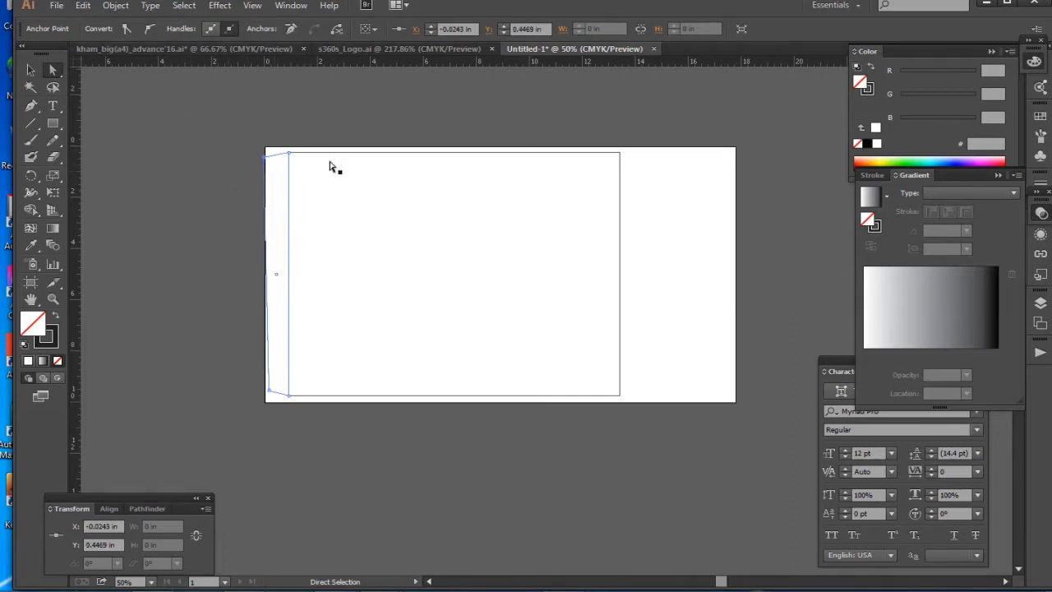
{"action": "key", "text": "Right"}
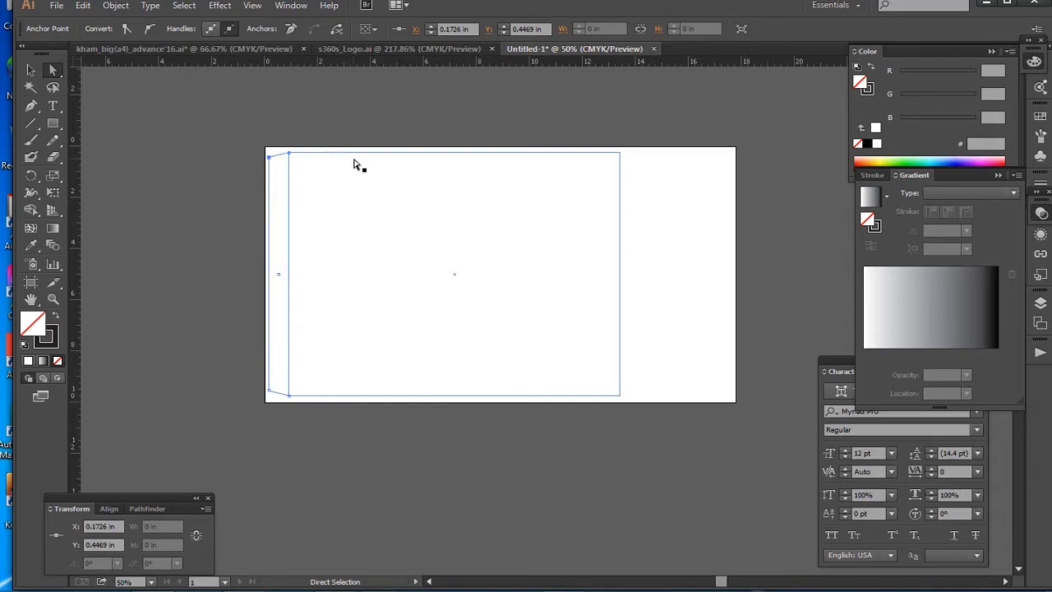
- Duplicate the main rectangle horizontally to the right and set the copy's width to 1.5 in
{"action": "left_click", "coordinate": [386, 210]}
{"action": "left_click_drag", "start_coordinate": [705, 181], "coordinate": [614, 131]}
{"action": "key", "text": "ctrl+shift+a"}
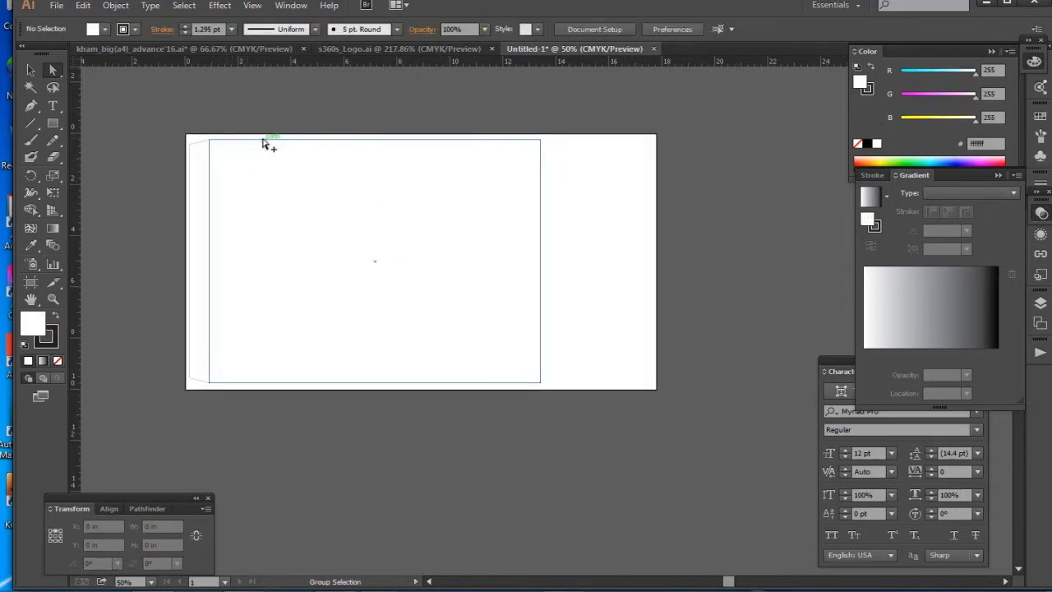
{"action": "left_click_drag", "start_coordinate": [709, 205], "coordinate": [603, 210]}
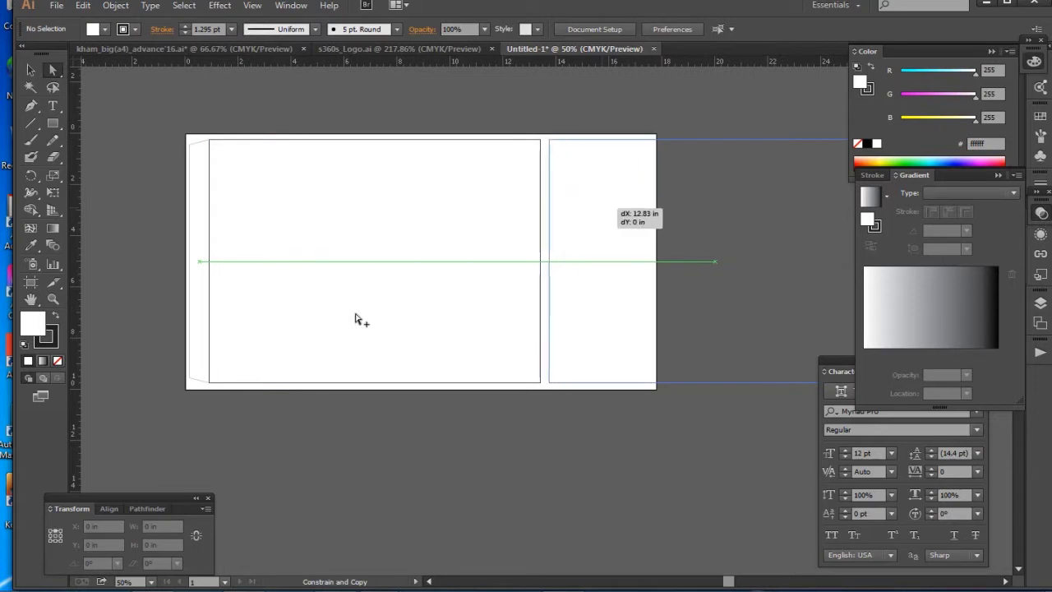
{"action": "left_click", "coordinate": [133, 528]}
{"action": "type", "text": "1.5"}
{"action": "key", "text": "Return"}
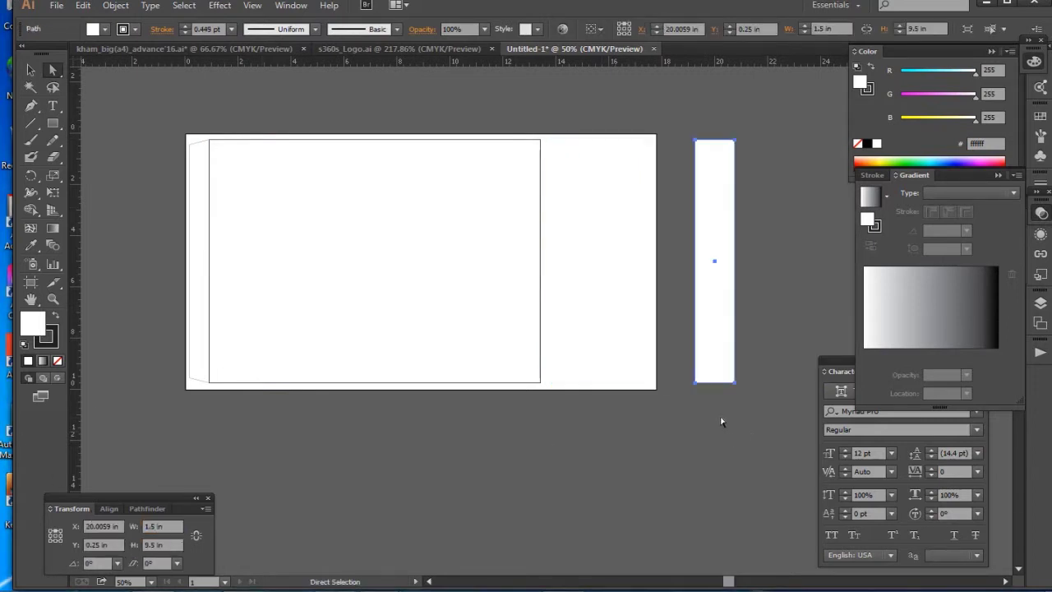
- Snap the 1.5 in flap to the main rectangle's right edge and taper it by moving both outer corners inward vertically
{"action": "left_click_drag", "start_coordinate": [696, 383], "coordinate": [541, 383]}
{"action": "key", "text": "a"}
{"action": "left_click", "coordinate": [579, 146]}
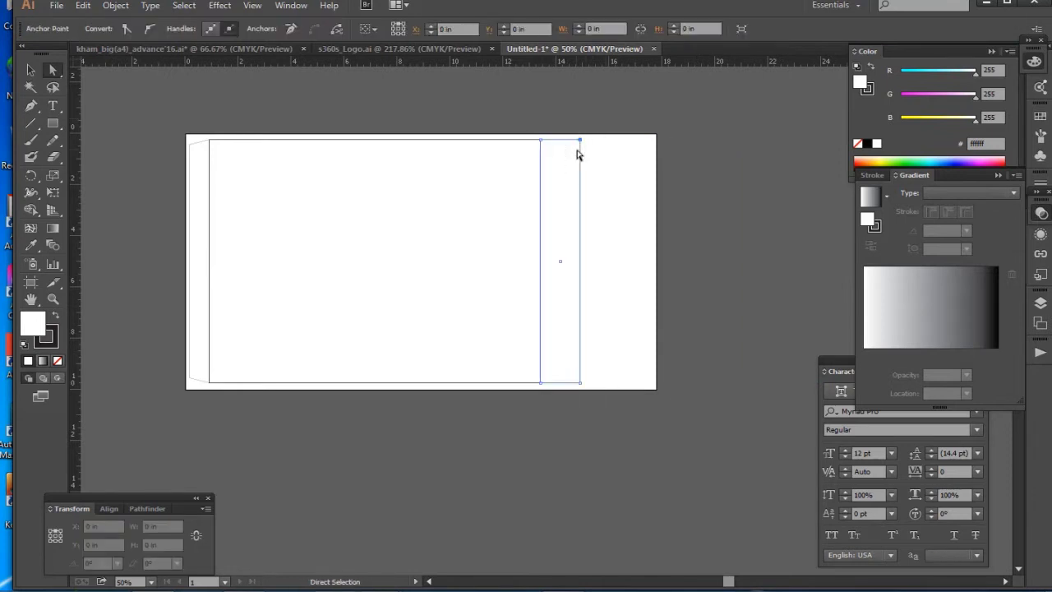
{"action": "left_click_drag", "start_coordinate": [578, 149], "coordinate": [578, 154]}
{"action": "left_click_drag", "start_coordinate": [616, 341], "coordinate": [570, 411]}
{"action": "key", "text": "Up"}
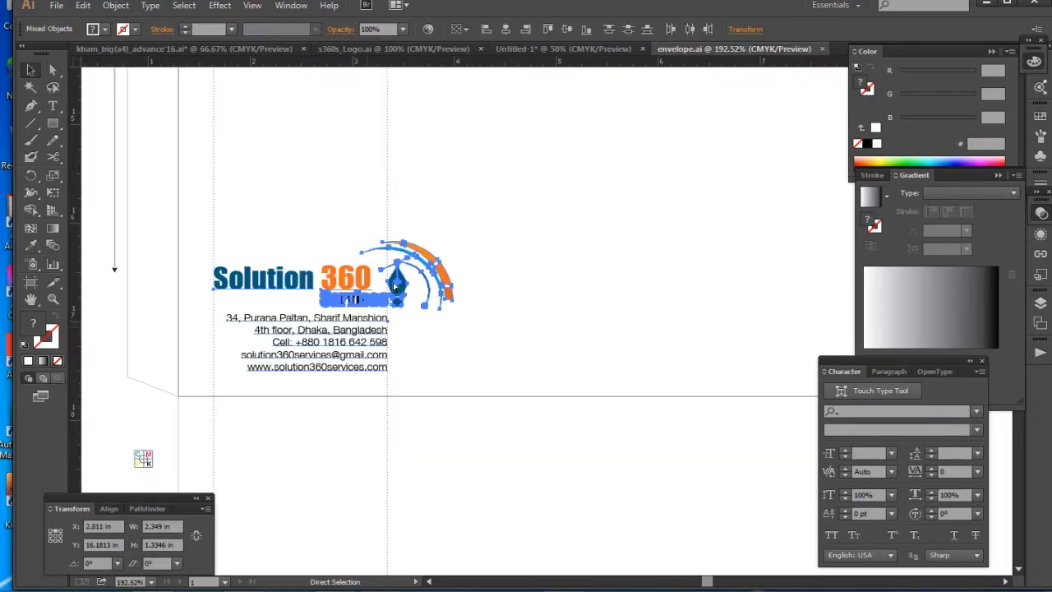
- Copy the logo and address block from envelope.ai and return to the Untitled-1 document
{"action": "left_click", "coordinate": [394, 288]}
{"action": "left_click", "coordinate": [533, 49]}
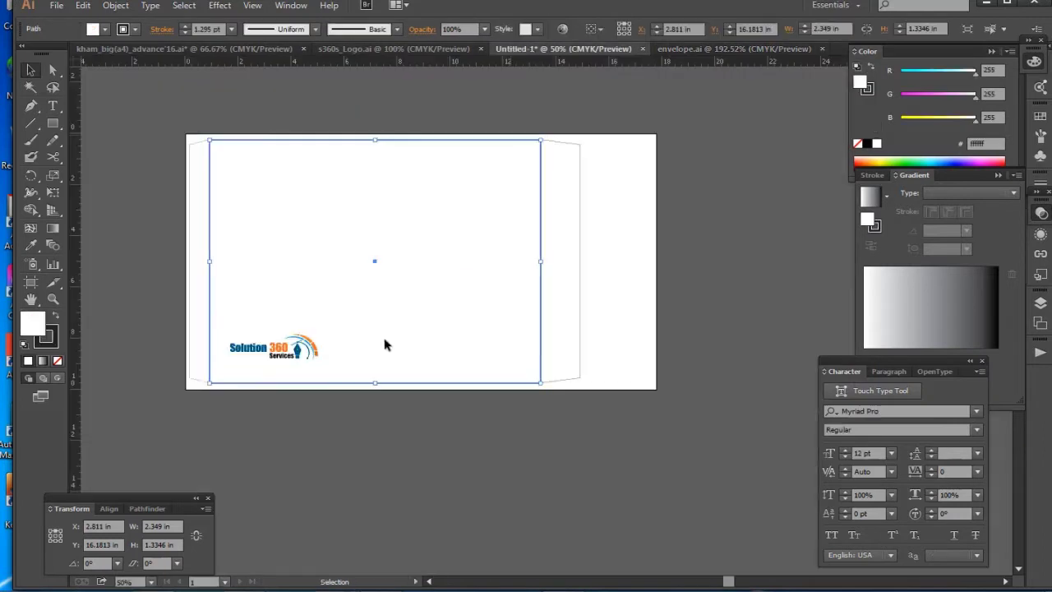
{"action": "key", "text": "ctrl+z"}
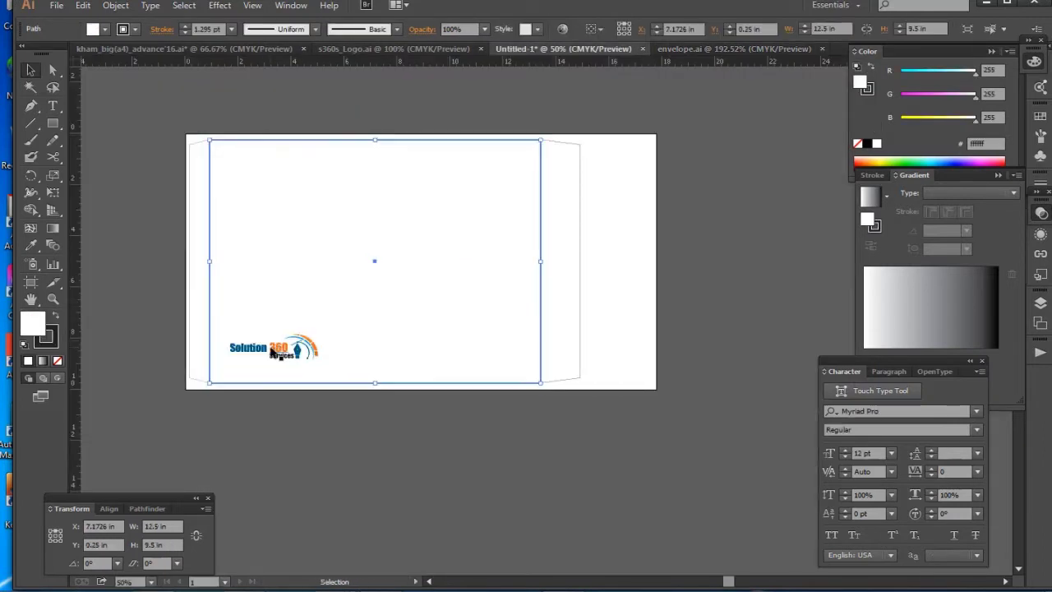
- Delete the standalone Solution 360 Services logo from the lower-left area of the envelope
{"action": "left_click", "coordinate": [158, 115]}
{"action": "left_click_drag", "start_coordinate": [159, 115], "coordinate": [627, 209]}
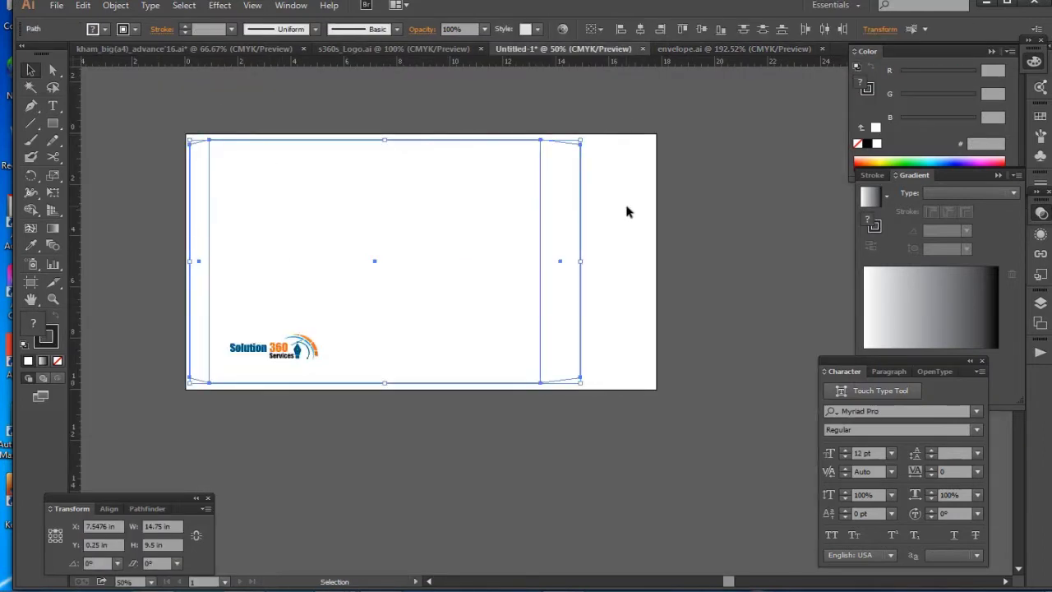
{"action": "left_click_drag", "start_coordinate": [358, 284], "coordinate": [276, 359]}
{"action": "key", "text": "Delete"}
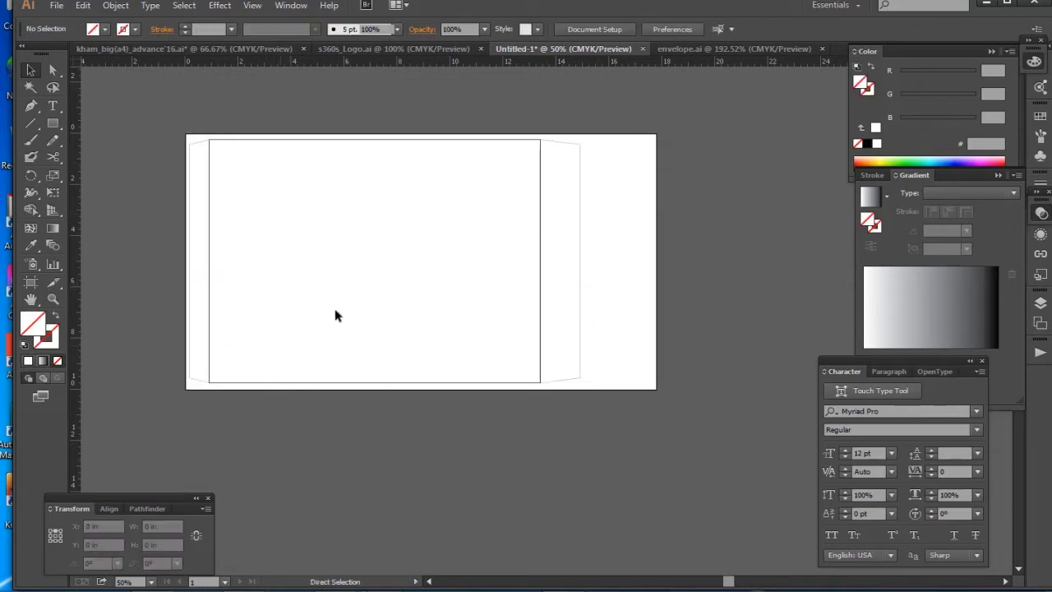
- Paste the logo and address block into the envelope's lower-left corner and scale it uniformly to 120%
{"action": "key", "text": "ctrl+v"}
{"action": "left_click_drag", "start_coordinate": [559, 323], "coordinate": [287, 326]}
{"action": "key", "text": "s"}
{"action": "key", "text": "Return"}
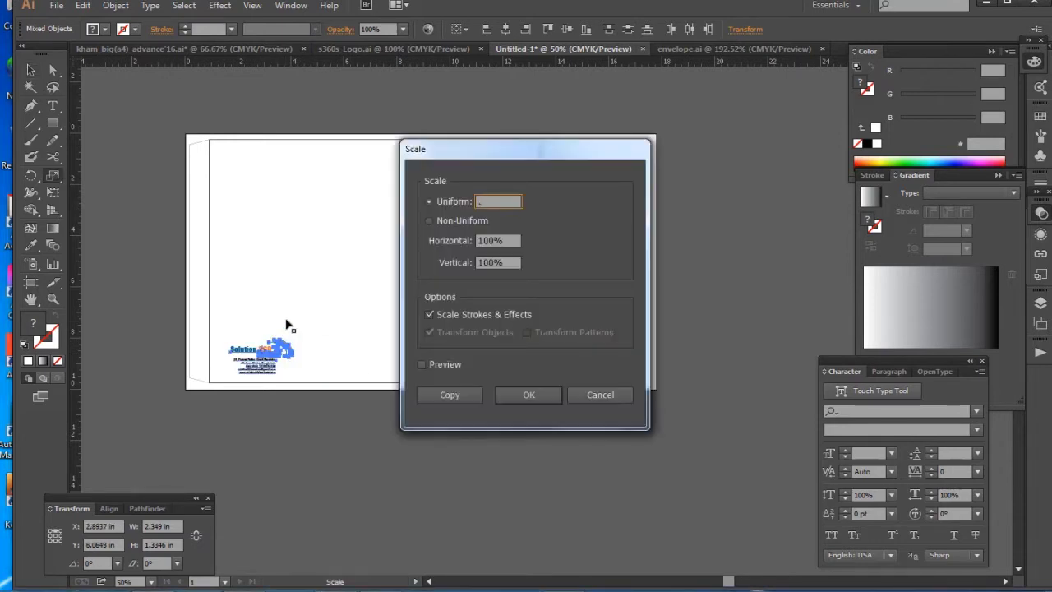
{"action": "type", "text": "120"}
{"action": "key", "text": "Return"}
- Move the enlarged logo and address block up from the envelope's bottom edge, to about X 2.92 in, Y 7.41 in
{"action": "key", "text": "ctrl+plus"}
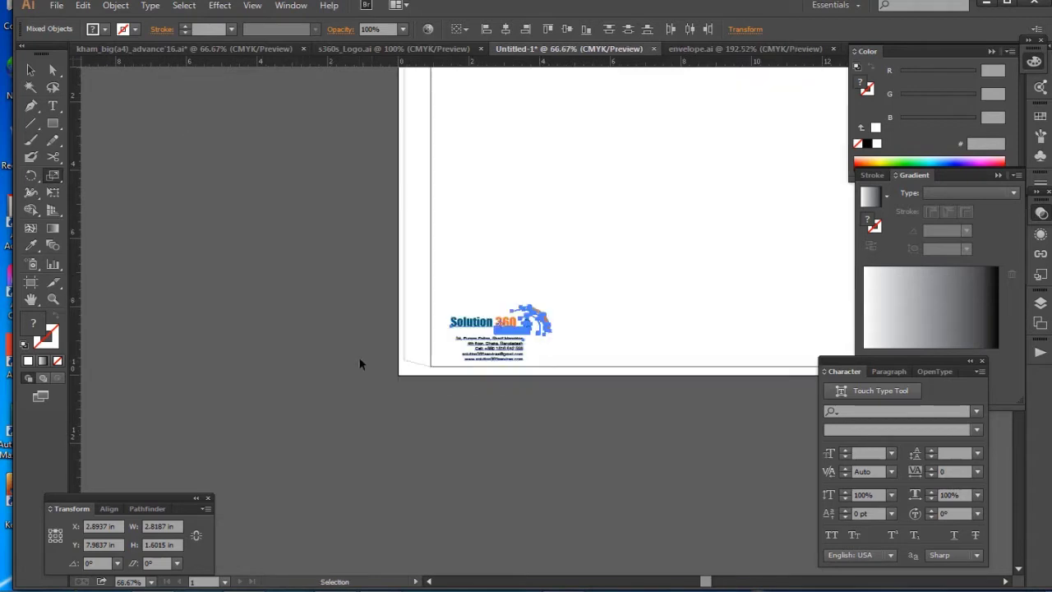
{"action": "left_click", "coordinate": [465, 341]}
{"action": "left_click", "coordinate": [628, 325]}
{"action": "key", "text": "a"}
{"action": "left_click", "coordinate": [576, 309]}
{"action": "key", "text": "v"}
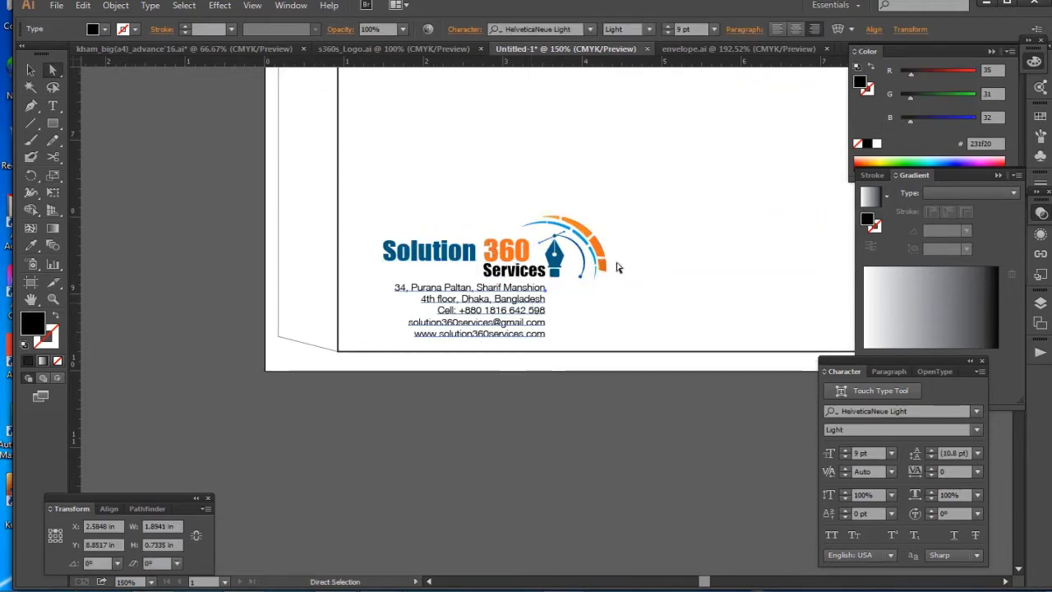
{"action": "left_click_drag", "start_coordinate": [672, 176], "coordinate": [465, 251]}
{"action": "left_click", "coordinate": [698, 231]}
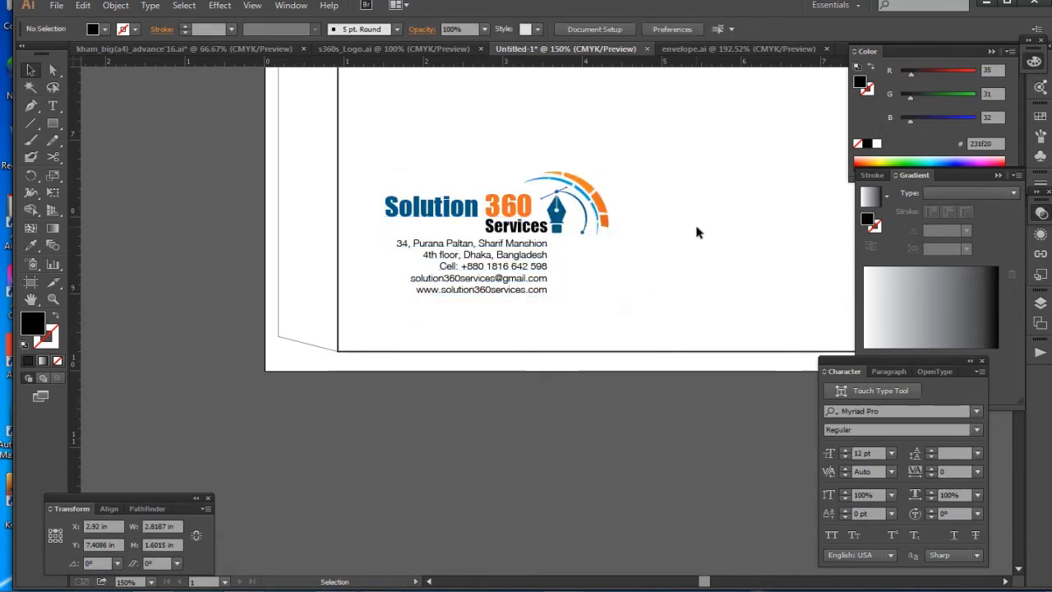
- Reposition the logo and address block in the envelope's lower-left corner, at about X 2.81 in, Y 7.89 in
{"action": "key", "text": "ctrl+minus"}
{"action": "key", "text": "ctrl+minus"}
{"action": "left_click_drag", "start_coordinate": [658, 223], "coordinate": [316, 181]}
{"action": "left_click", "coordinate": [449, 169]}
{"action": "left_click_drag", "start_coordinate": [452, 244], "coordinate": [259, 136]}
{"action": "left_click_drag", "start_coordinate": [325, 160], "coordinate": [320, 398]}
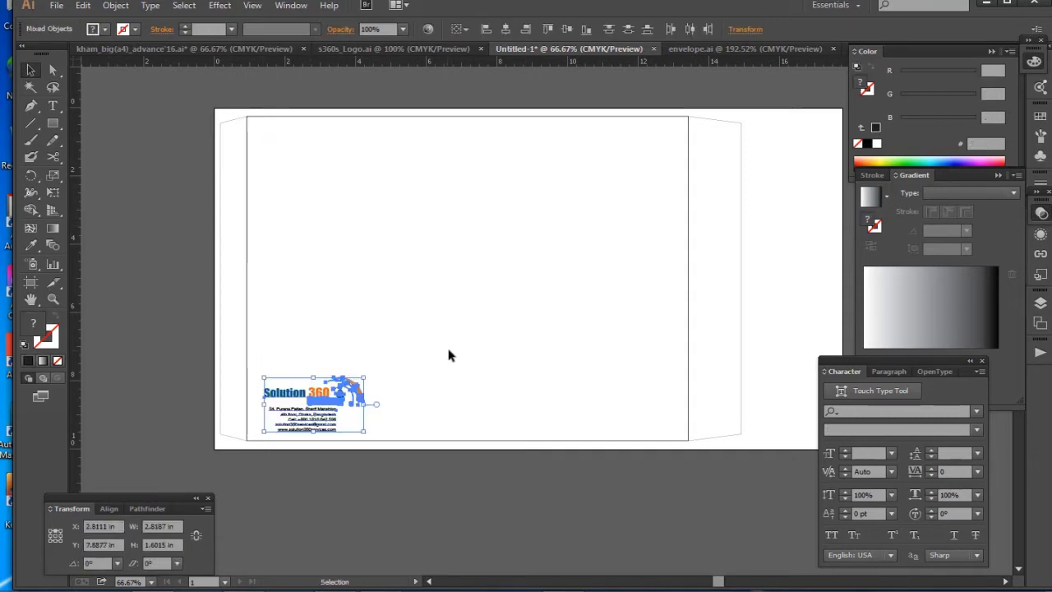
{"action": "left_click", "coordinate": [452, 333]}
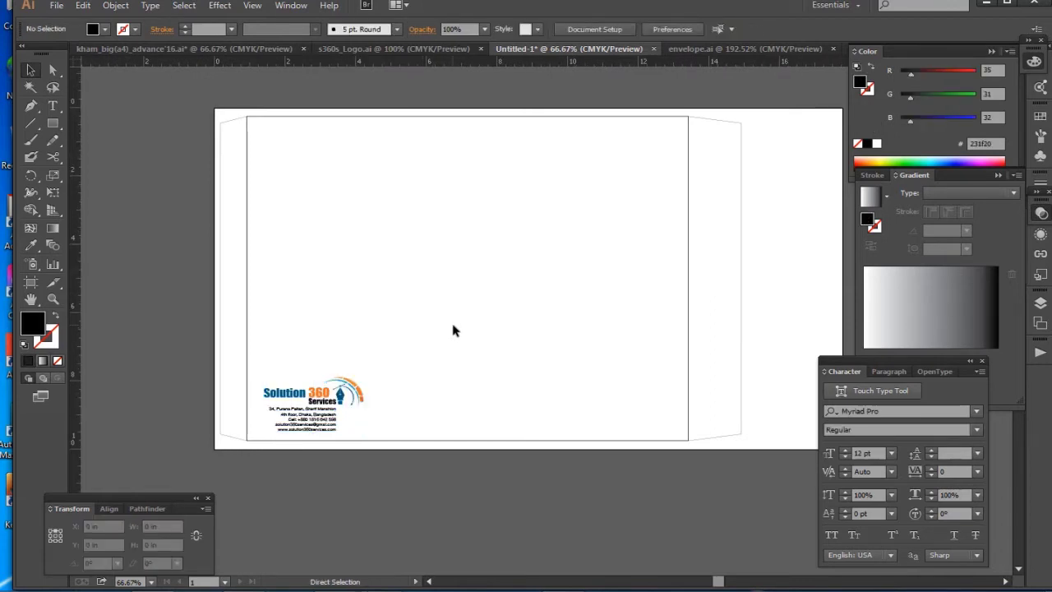
- Fill the envelope's right side flap with the orange sampled from the "360" in the logo, using the Eyedropper
{"action": "key", "text": "a"}
{"action": "left_click", "coordinate": [743, 232]}
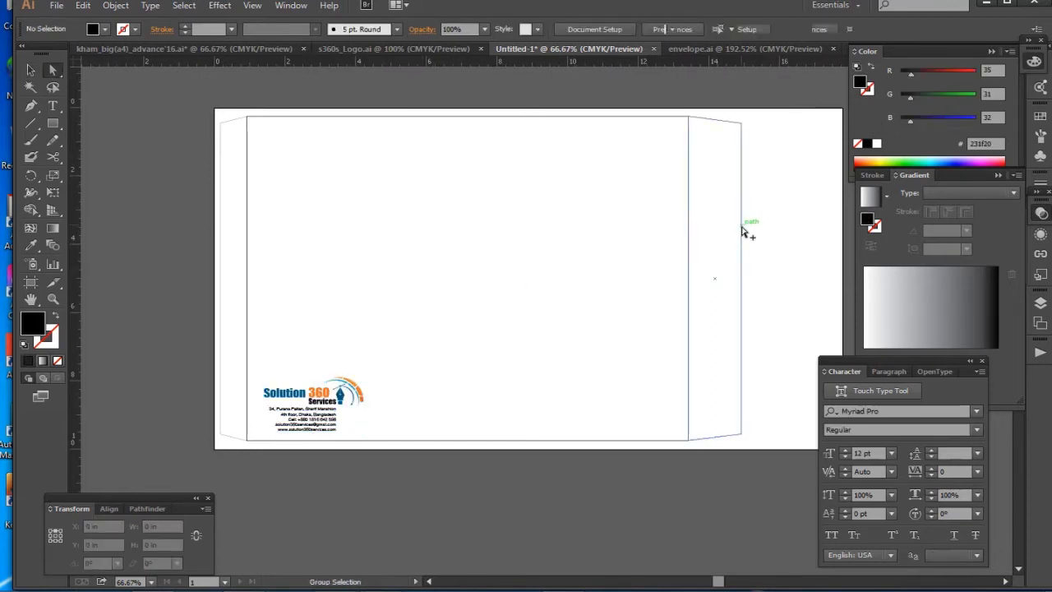
{"action": "key", "text": "i"}
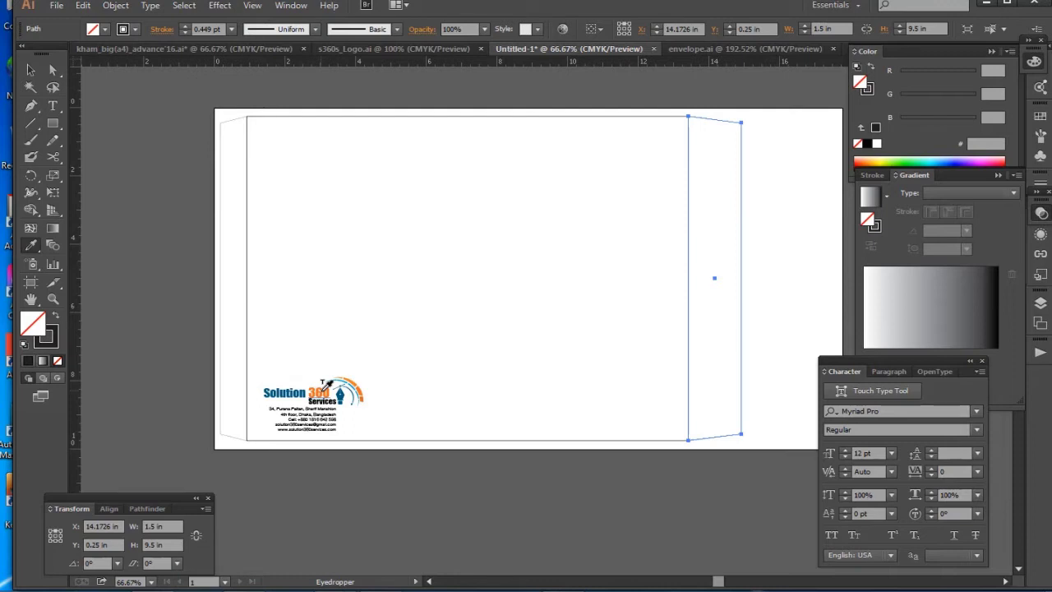
{"action": "left_click", "coordinate": [320, 392]}
{"action": "key", "text": "ctrl+shift+a"}
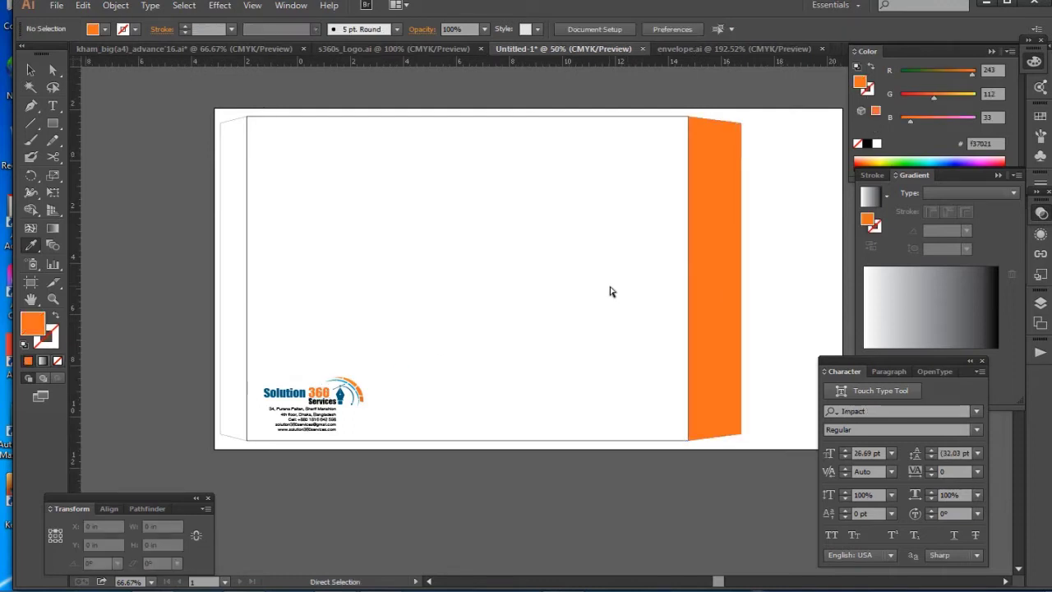
- Duplicate the envelope's main rectangle upward and set the copy's height to half, 9.5/2 in
{"action": "key", "text": "ctrl+minus"}
{"action": "key", "text": "ctrl+minus"}
{"action": "left_click", "coordinate": [536, 266], "text": "ctrl"}
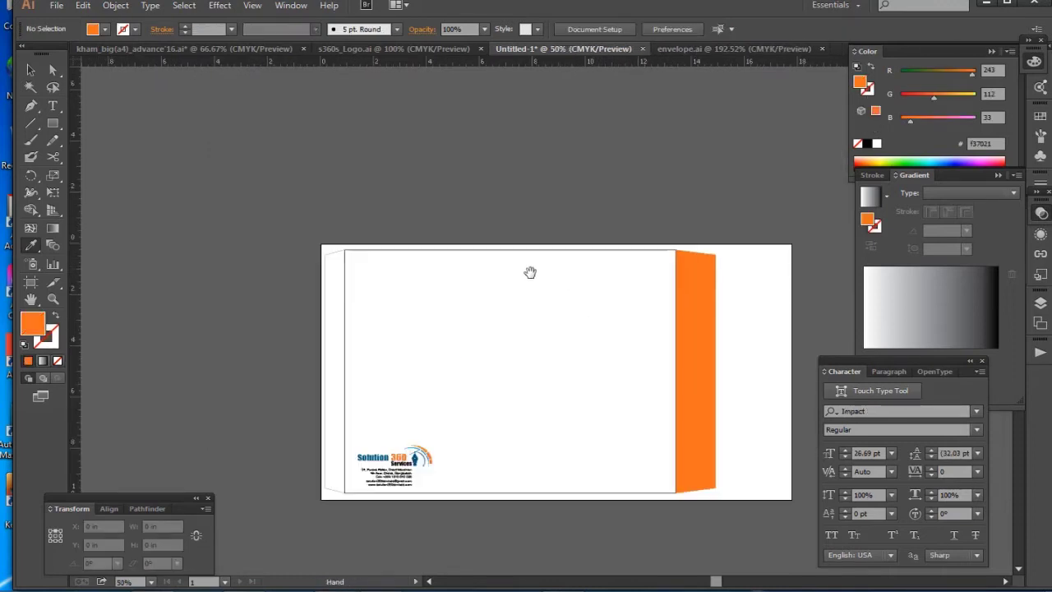
{"action": "key", "text": "a"}
{"action": "left_click_drag", "start_coordinate": [518, 497], "coordinate": [512, 343]}
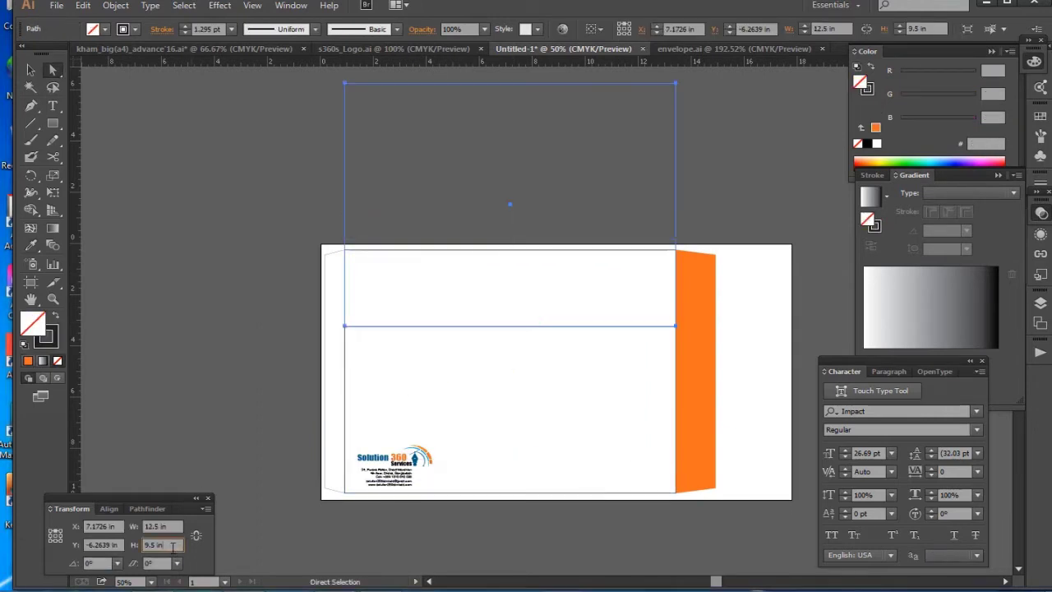
{"action": "left_click", "coordinate": [176, 543]}
{"action": "type", "text": "/2"}
{"action": "key", "text": "Return"}
{"action": "left_click", "coordinate": [640, 153]}
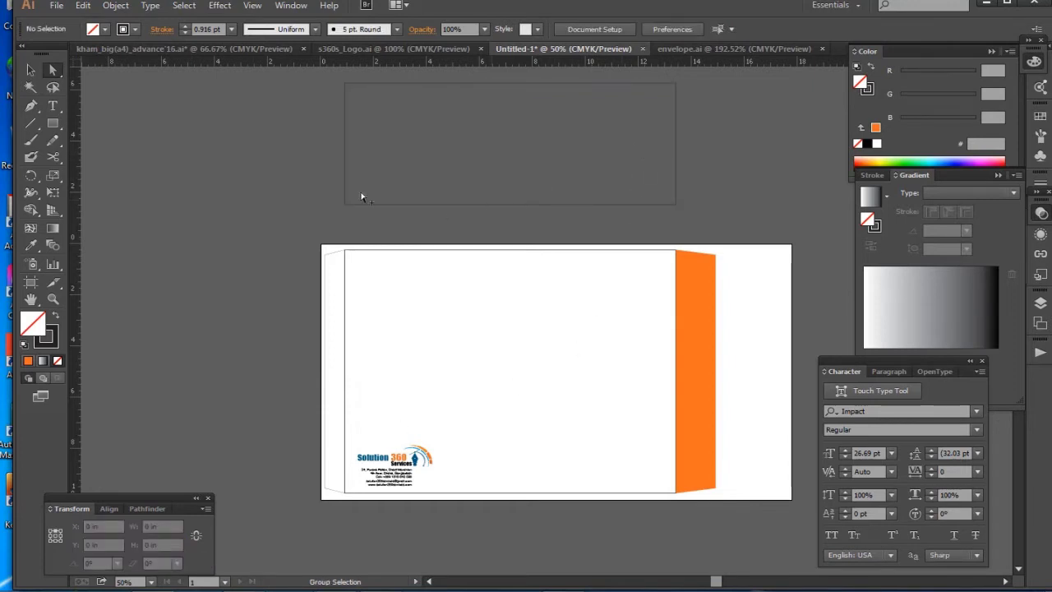
- Align the half-height panel with the envelope's top edge and place a copy of it below the bottom edge
{"action": "left_click_drag", "start_coordinate": [366, 212], "coordinate": [364, 254]}
{"action": "left_click", "coordinate": [456, 139]}
{"action": "left_click_drag", "start_coordinate": [458, 140], "coordinate": [413, 496]}
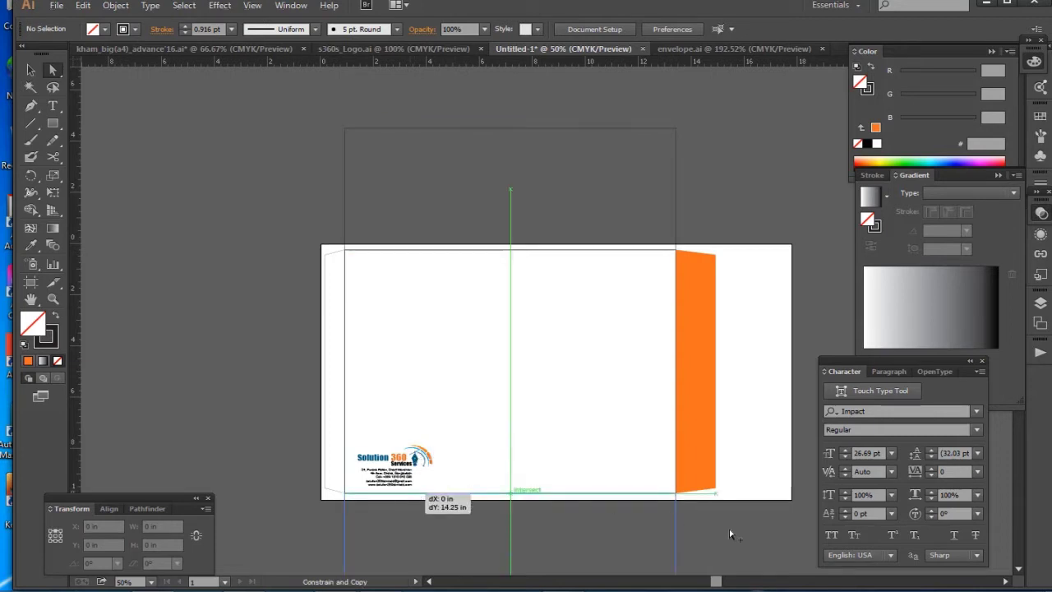
{"action": "left_click_drag", "start_coordinate": [730, 534], "coordinate": [731, 521]}
{"action": "scroll", "coordinate": [731, 494], "scroll_direction": "down", "scroll_amount": 2}
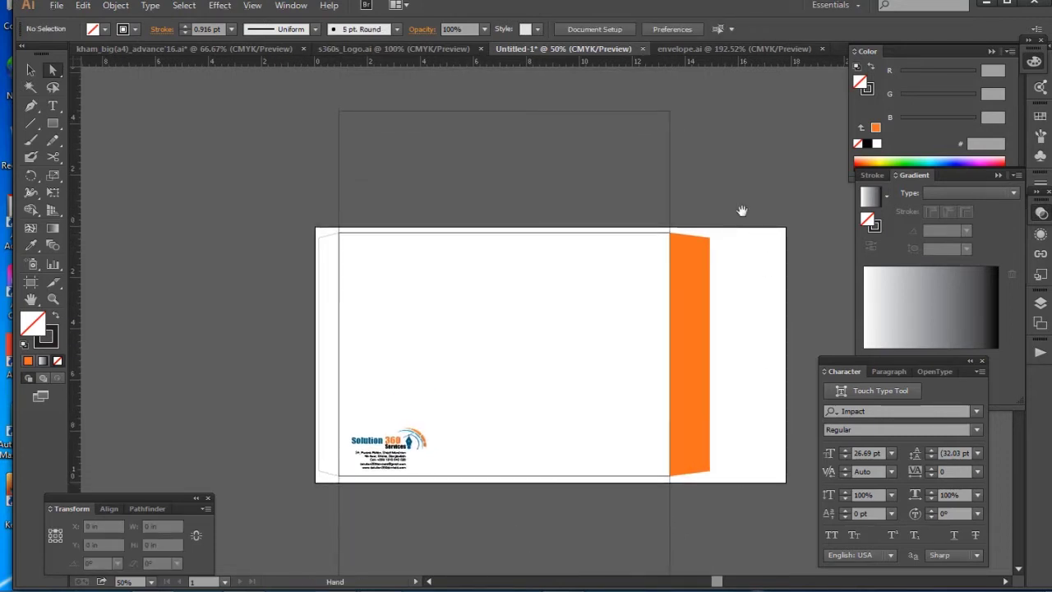
{"action": "scroll", "coordinate": [712, 228], "scroll_direction": "up", "scroll_amount": 2}
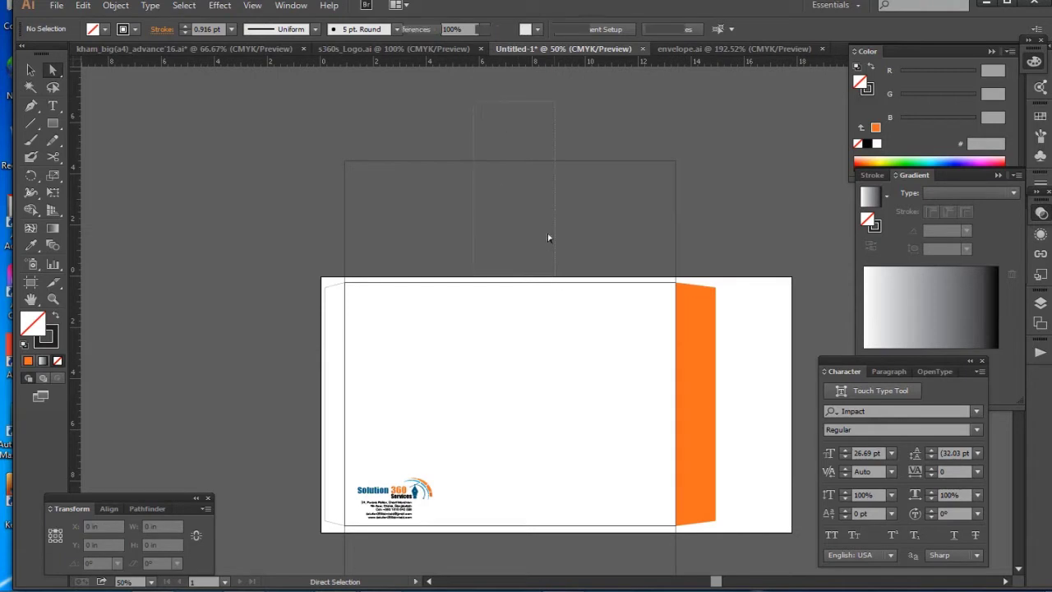
- Set the keyboard increment to 0.75 in and raise the upper panel's top edge by one increment
{"action": "left_click", "coordinate": [518, 197]}
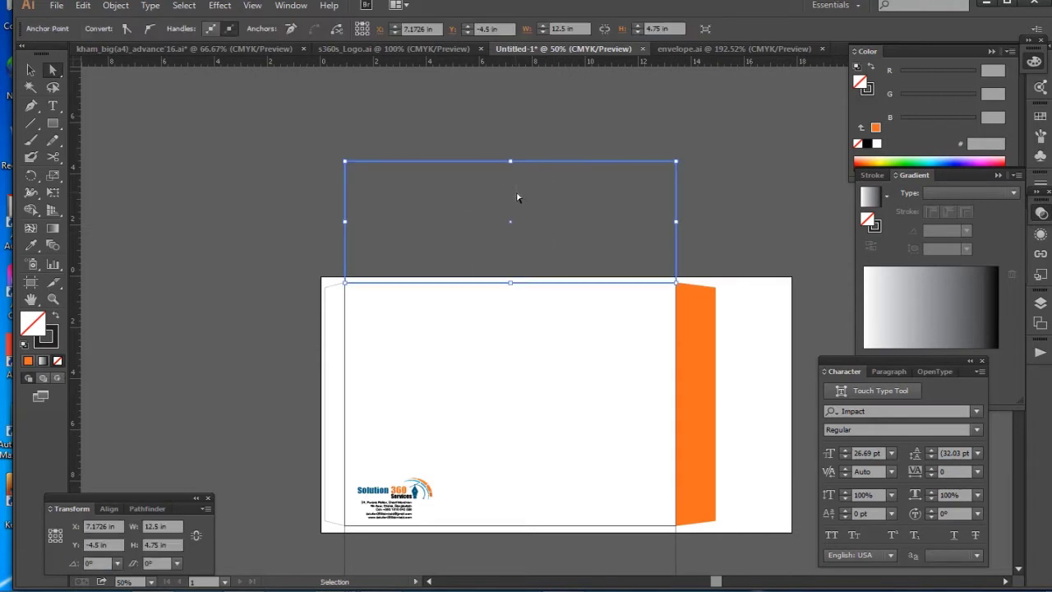
{"action": "key", "text": "ctrl+k"}
{"action": "type", "text": ".75\""}
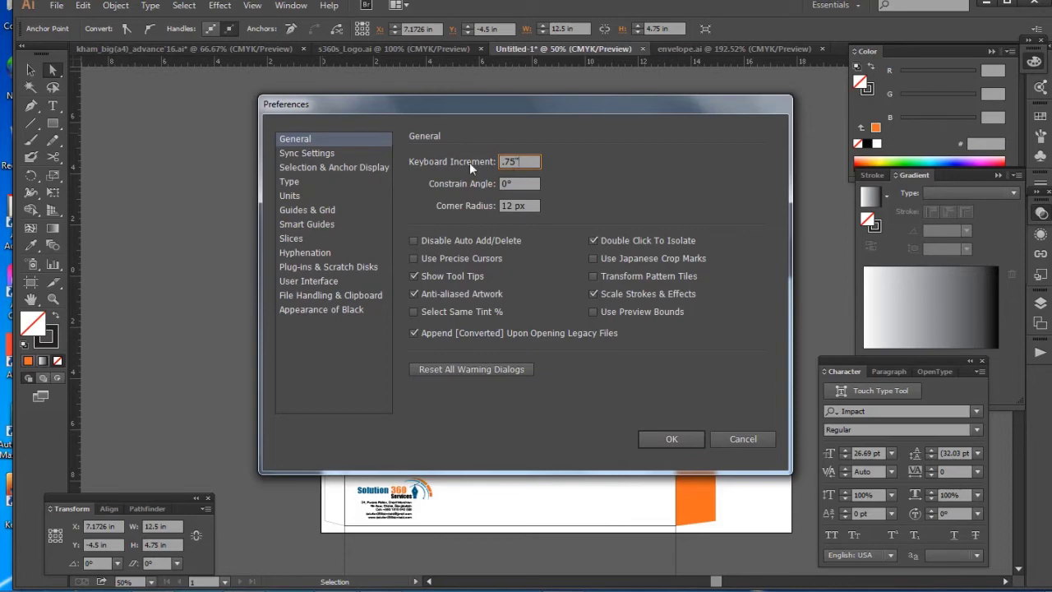
{"action": "key", "text": "Return"}
{"action": "left_click", "coordinate": [516, 175]}
{"action": "left_click", "coordinate": [531, 162]}
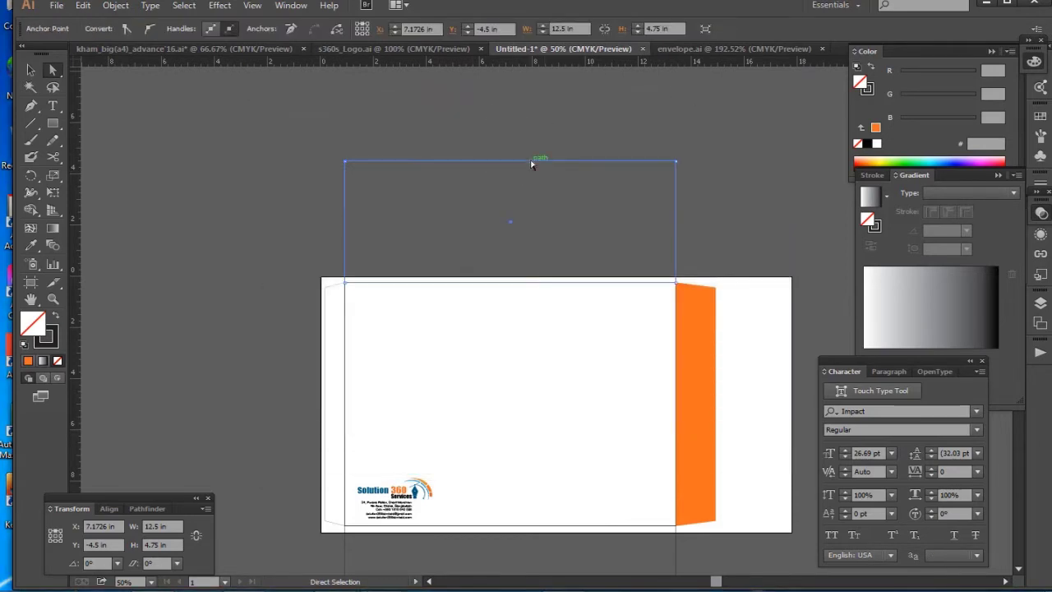
{"action": "key", "text": "Up"}
- Try placing the top and bottom panels over the envelope front to test their overlap, and undo both moves
{"action": "left_click_drag", "start_coordinate": [510, 143], "coordinate": [509, 286]}
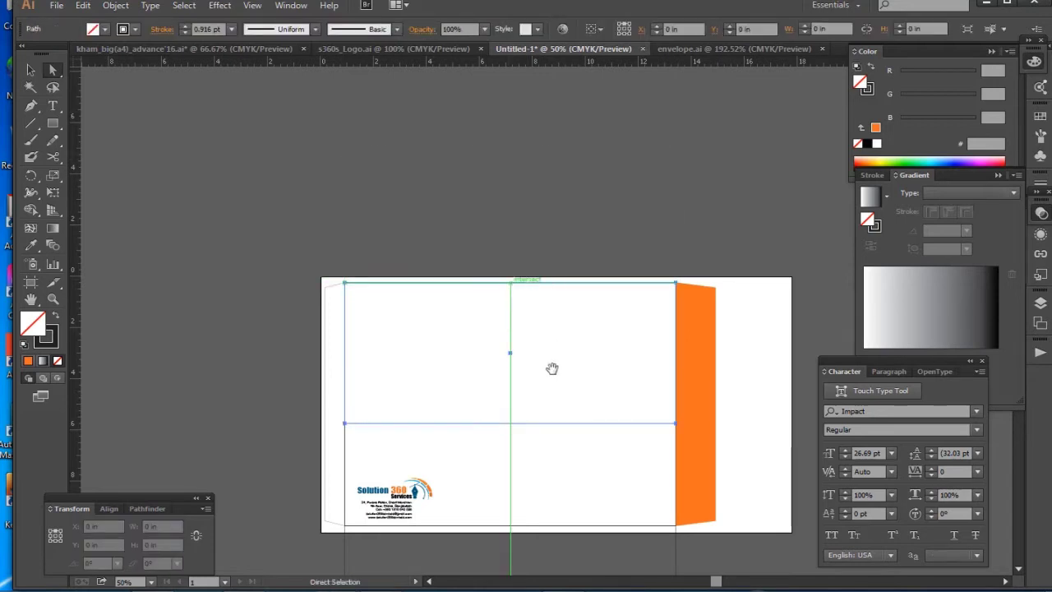
{"action": "scroll", "coordinate": [554, 423], "scroll_direction": "down", "scroll_amount": 3}
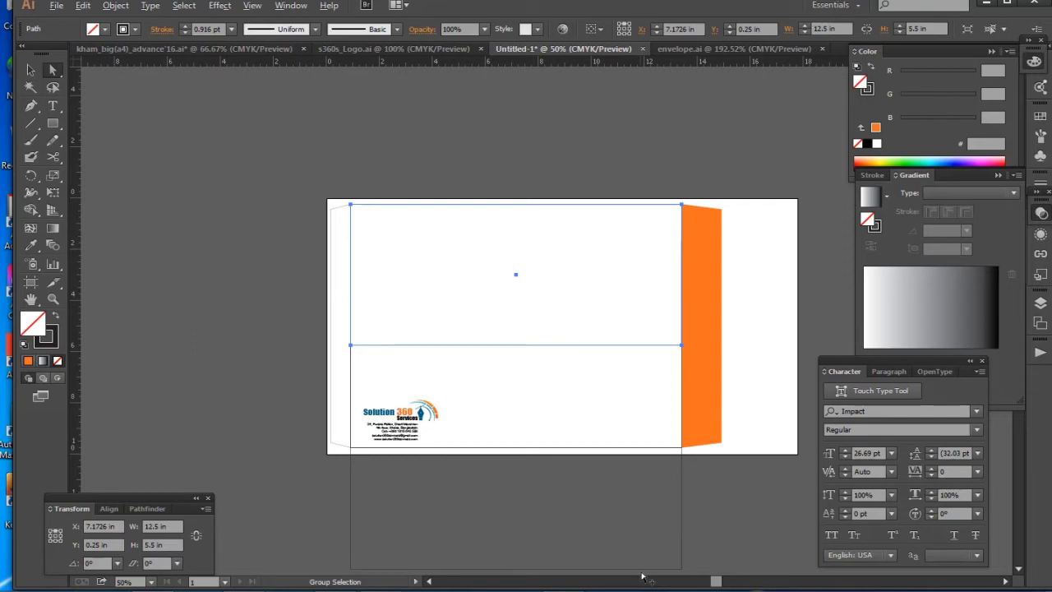
{"action": "left_click_drag", "start_coordinate": [641, 569], "coordinate": [631, 453]}
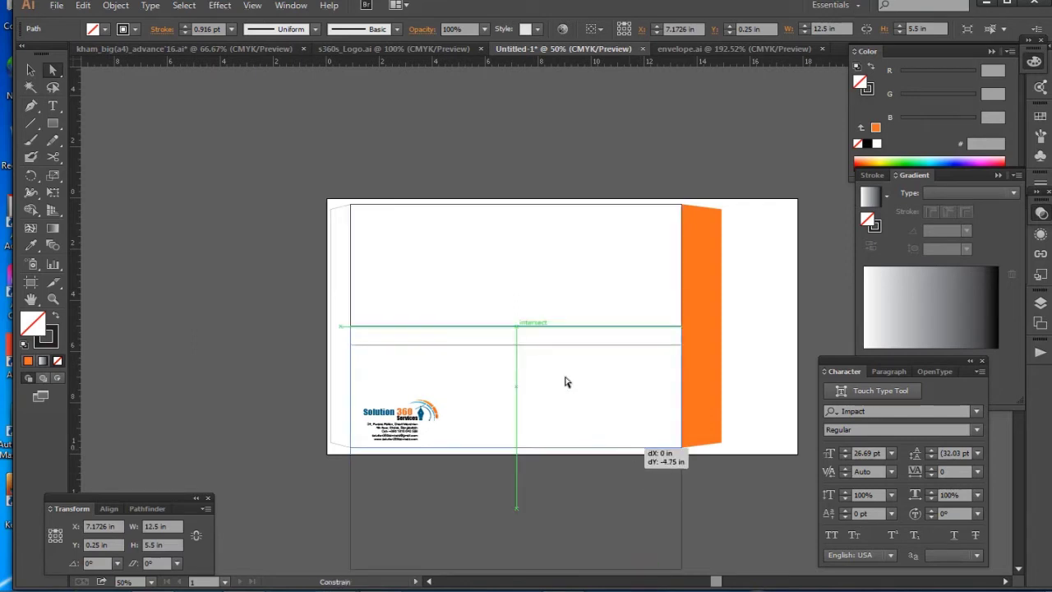
{"action": "left_click_drag", "start_coordinate": [564, 381], "coordinate": [565, 381]}
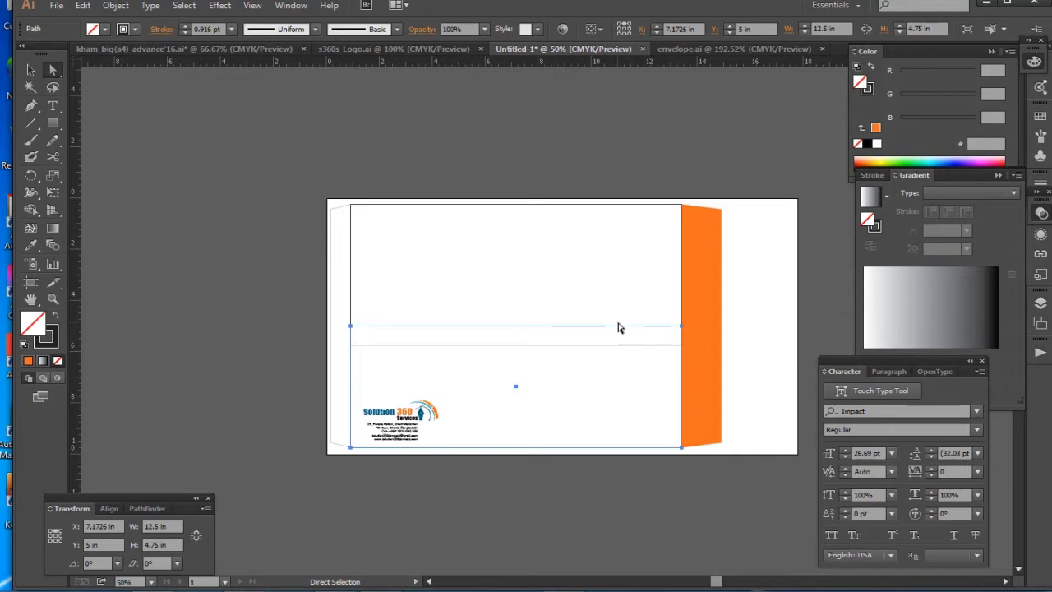
{"action": "key", "text": "v"}
{"action": "key", "text": "ctrl+d"}
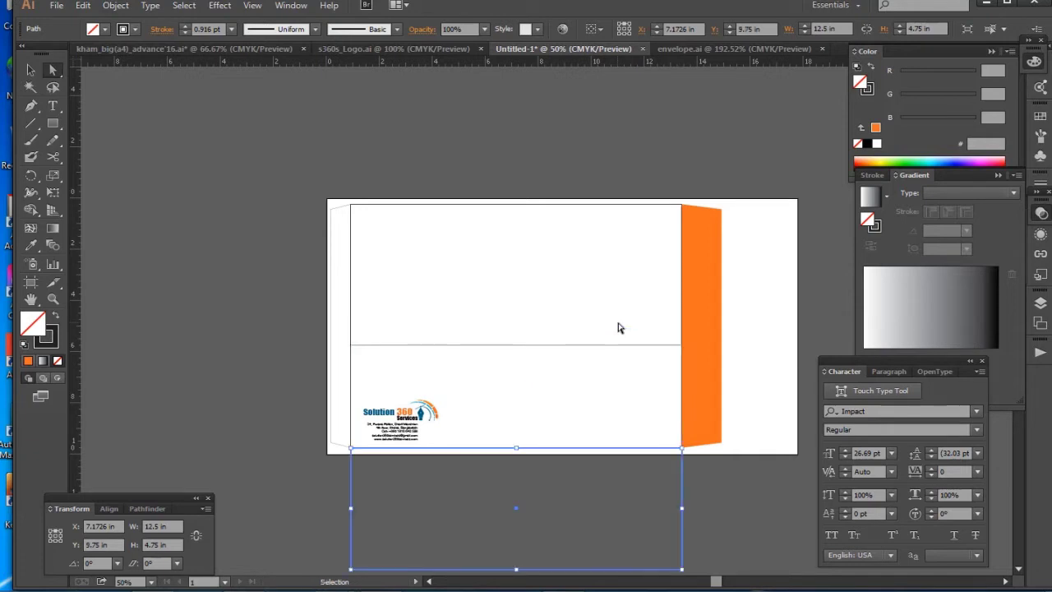
{"action": "key", "text": "ctrl+z"}
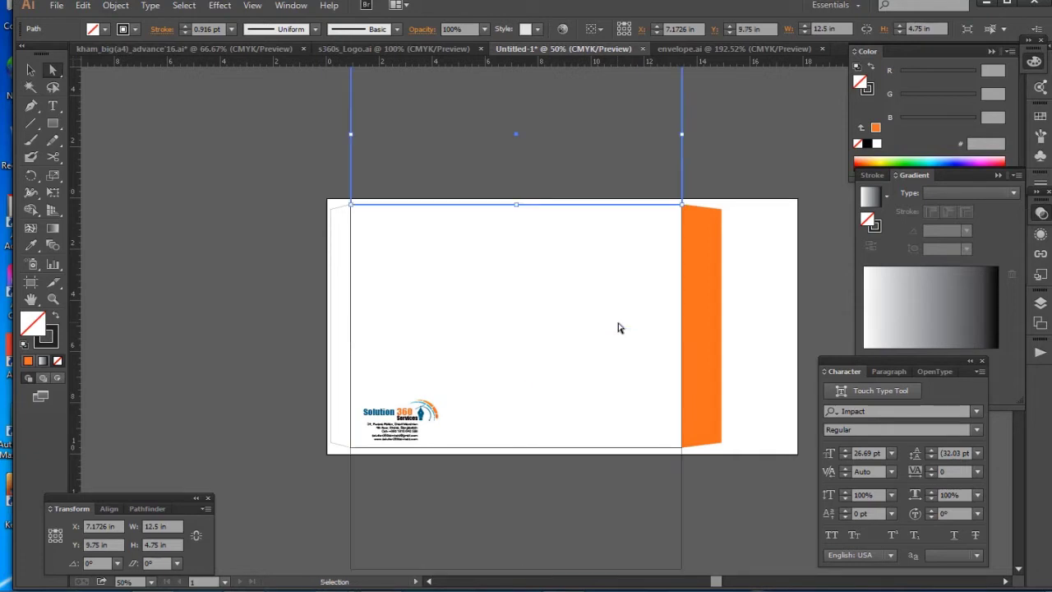
{"action": "key", "text": "a"}
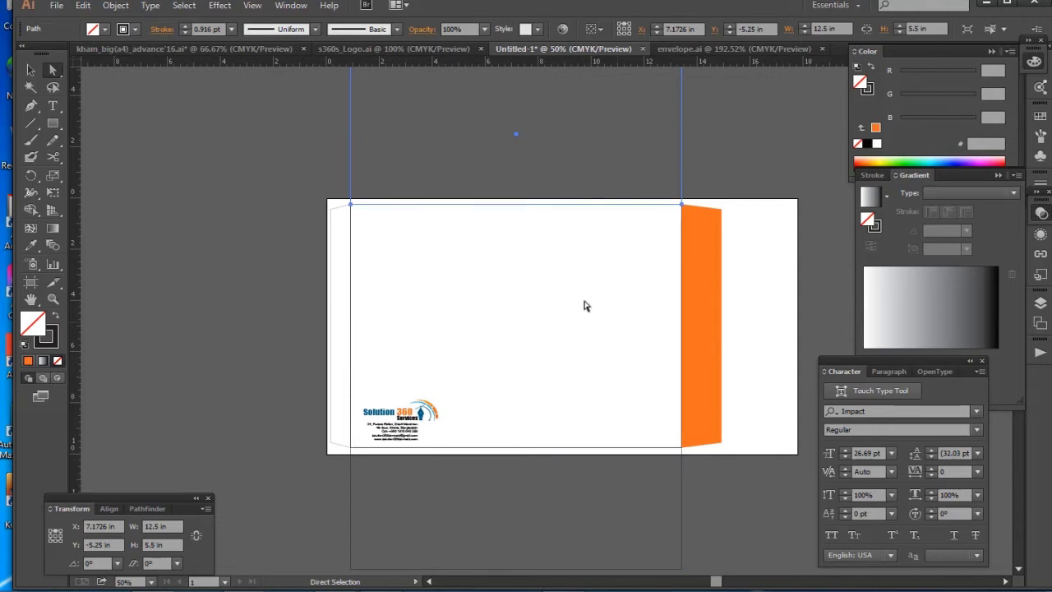
{"action": "left_click", "coordinate": [594, 304]}
- Fit the artboard to all of the envelope artwork, including the top and bottom panels and side flaps
{"action": "left_click_drag", "start_coordinate": [644, 356], "coordinate": [564, 284]}
{"action": "key", "text": "ctrl+minus"}
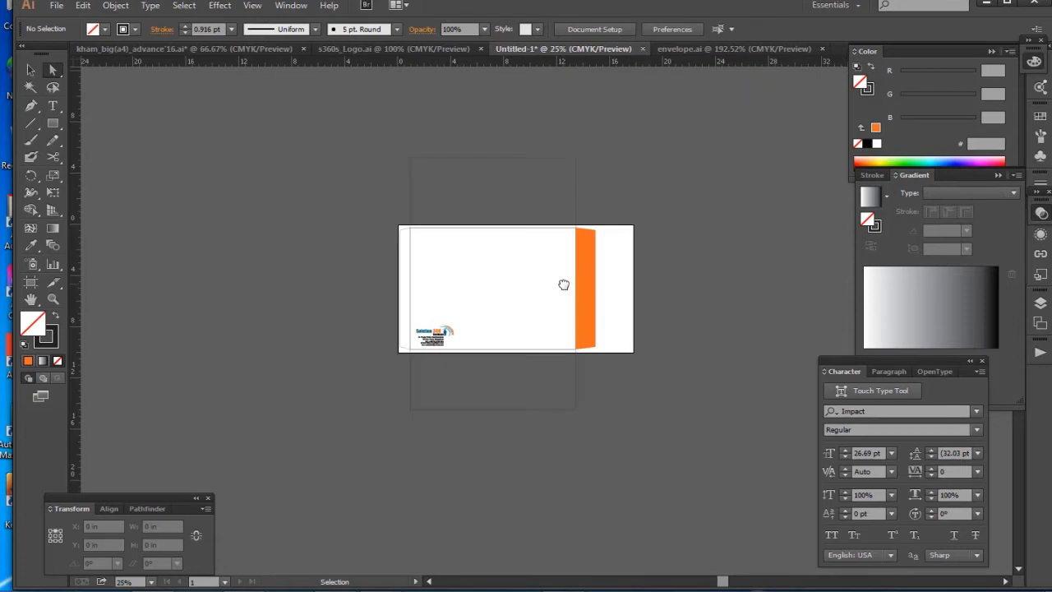
{"action": "key", "text": "ctrl+a"}
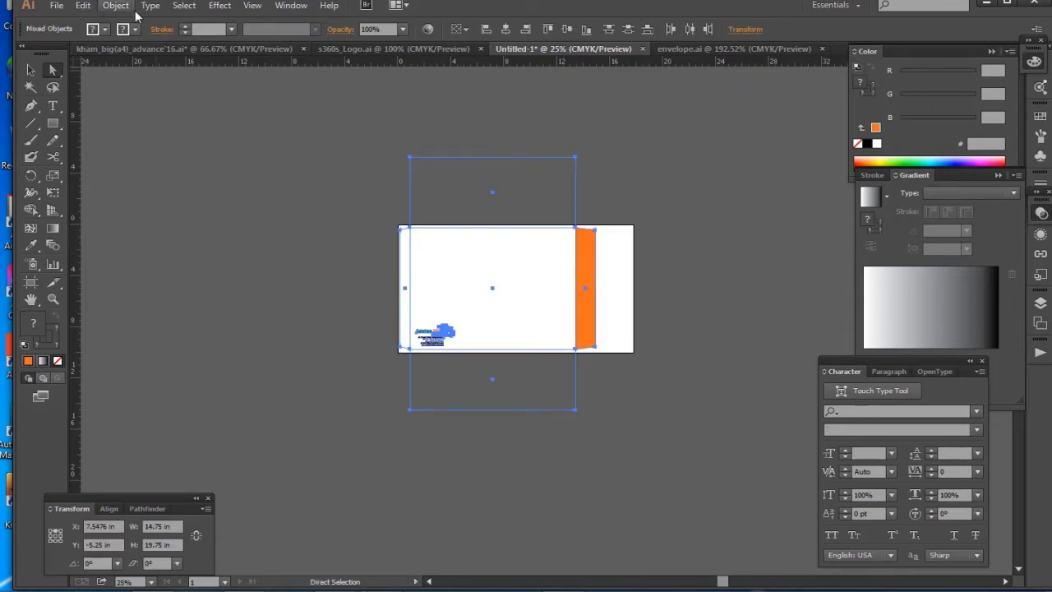
{"action": "left_click", "coordinate": [133, 8]}
{"action": "key", "text": "Right"}
{"action": "mouse_move", "coordinate": [122, 9]}
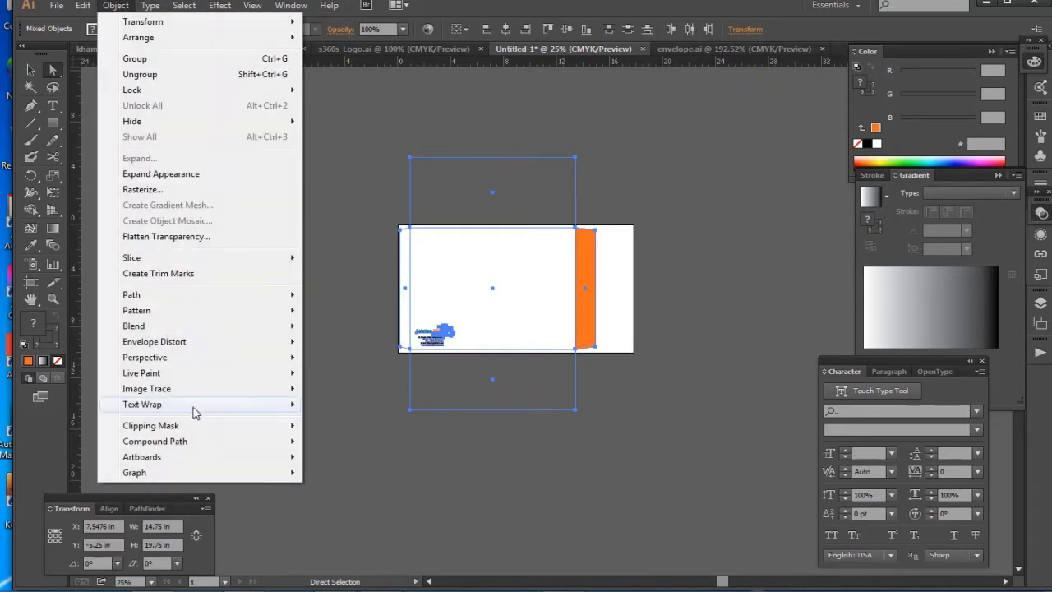
{"action": "mouse_move", "coordinate": [169, 457]}
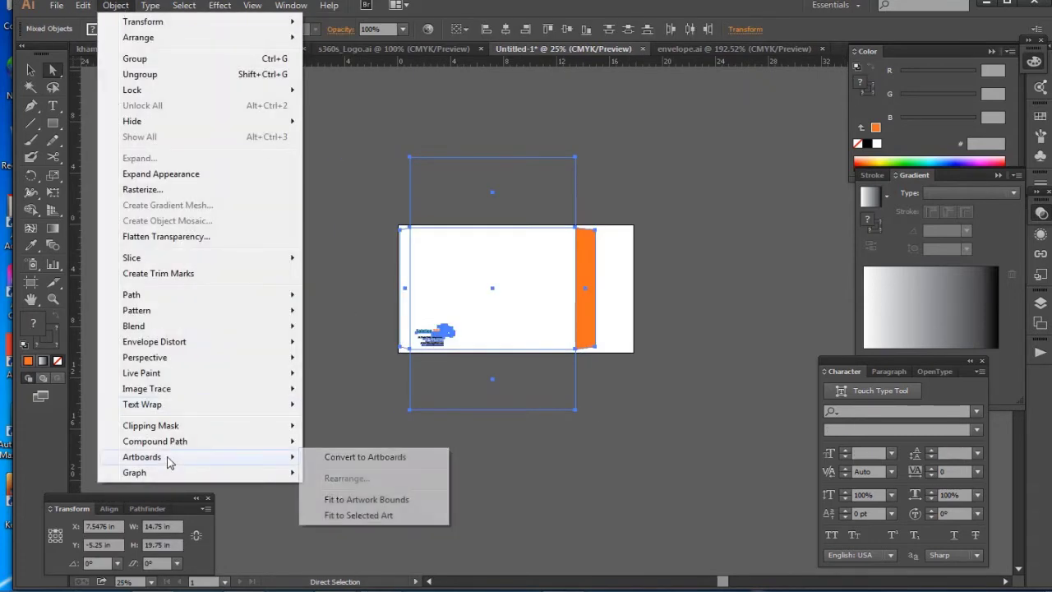
{"action": "left_click", "coordinate": [370, 516]}
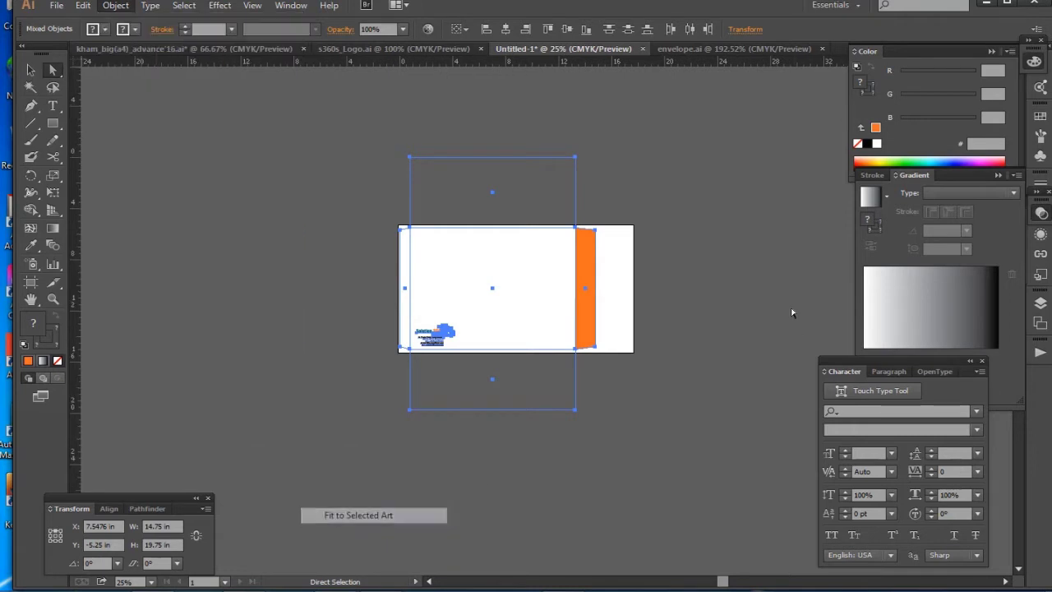
{"action": "left_click", "coordinate": [728, 273]}
{"action": "key", "text": "z"}
{"action": "left_click", "coordinate": [580, 259]}
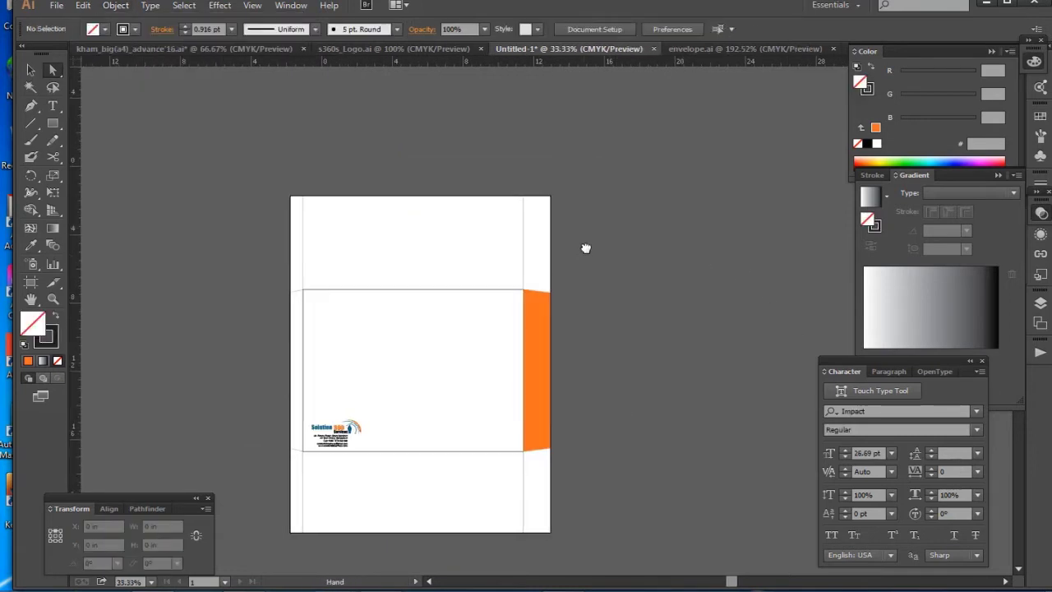
- Select the complete envelope layout and check its overall width and height
{"action": "key", "text": "ctrl+a"}
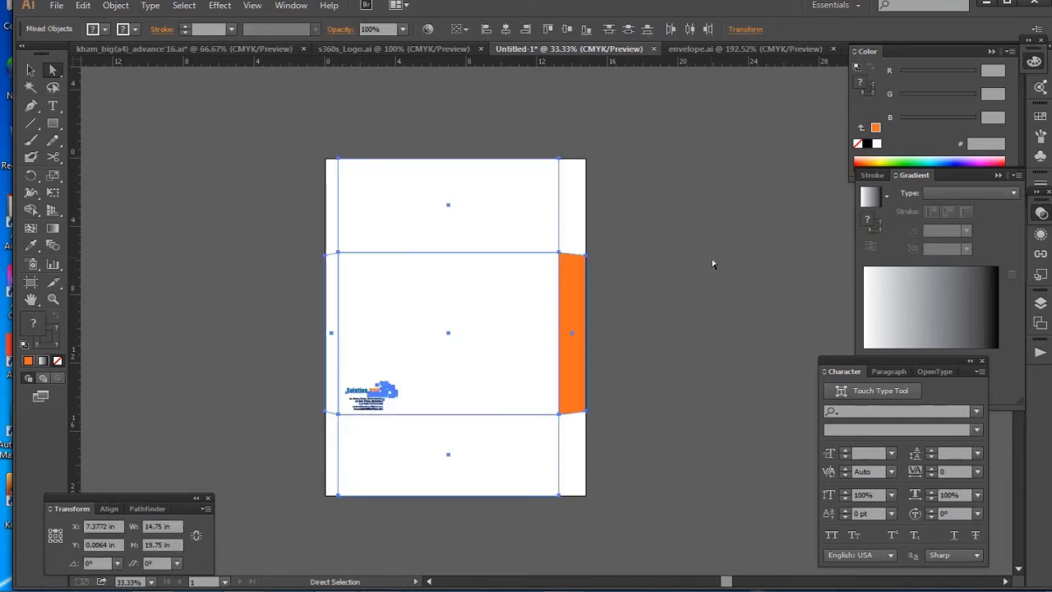
{"action": "left_click", "coordinate": [713, 263]}
{"action": "left_click_drag", "start_coordinate": [272, 106], "coordinate": [693, 524]}
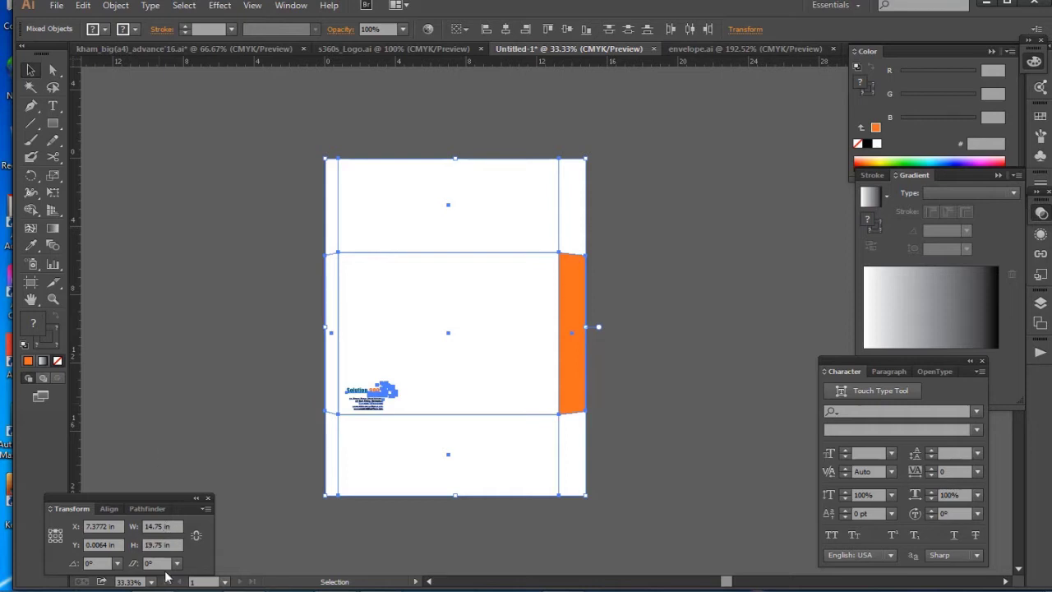
{"action": "left_click", "coordinate": [177, 546]}
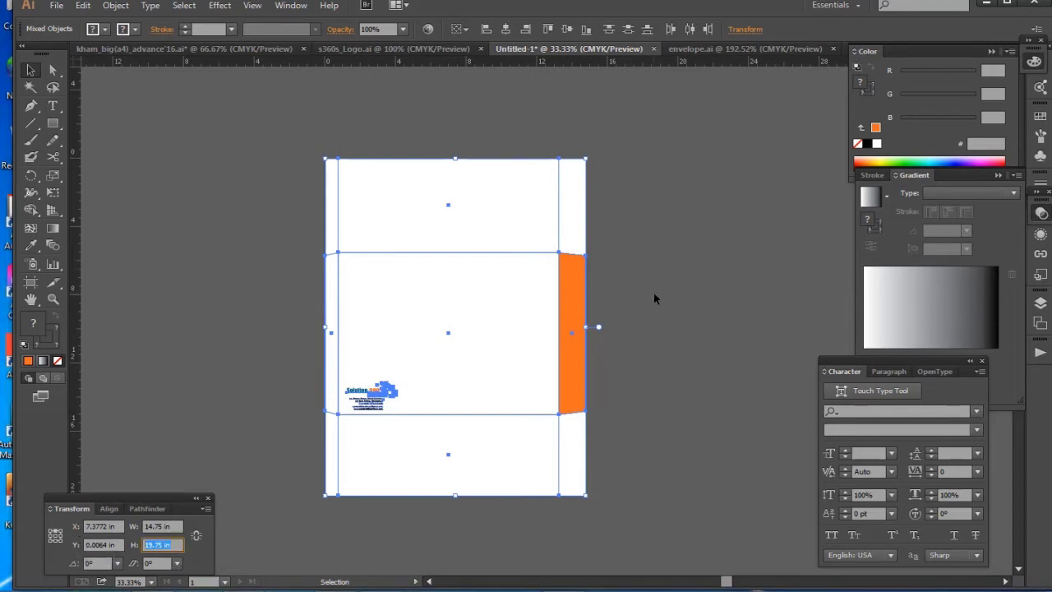
{"action": "left_click", "coordinate": [326, 145]}
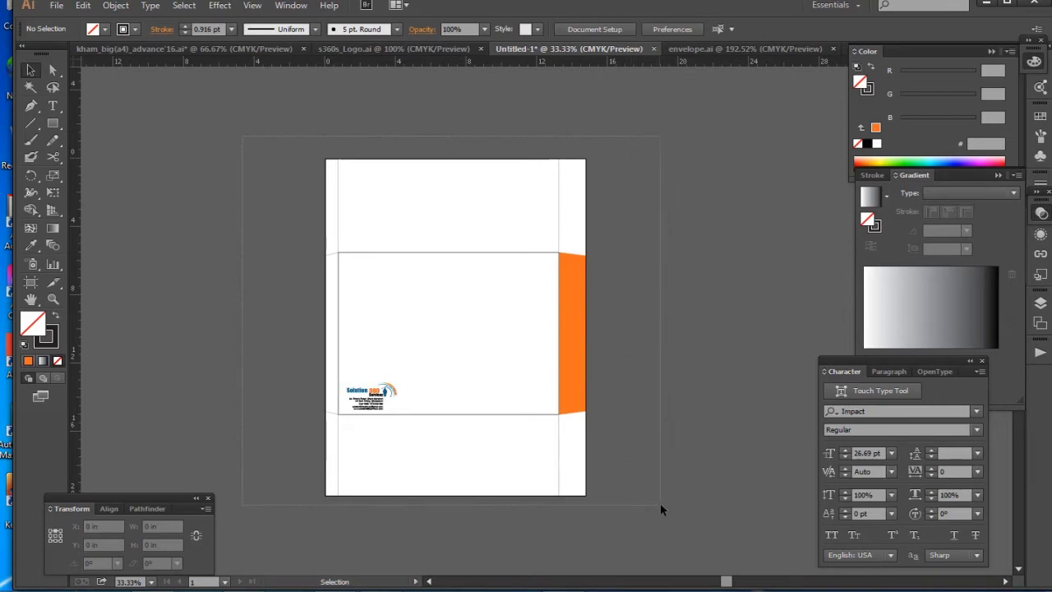
{"action": "key", "text": "ctrl+a"}
{"action": "left_click", "coordinate": [646, 206]}
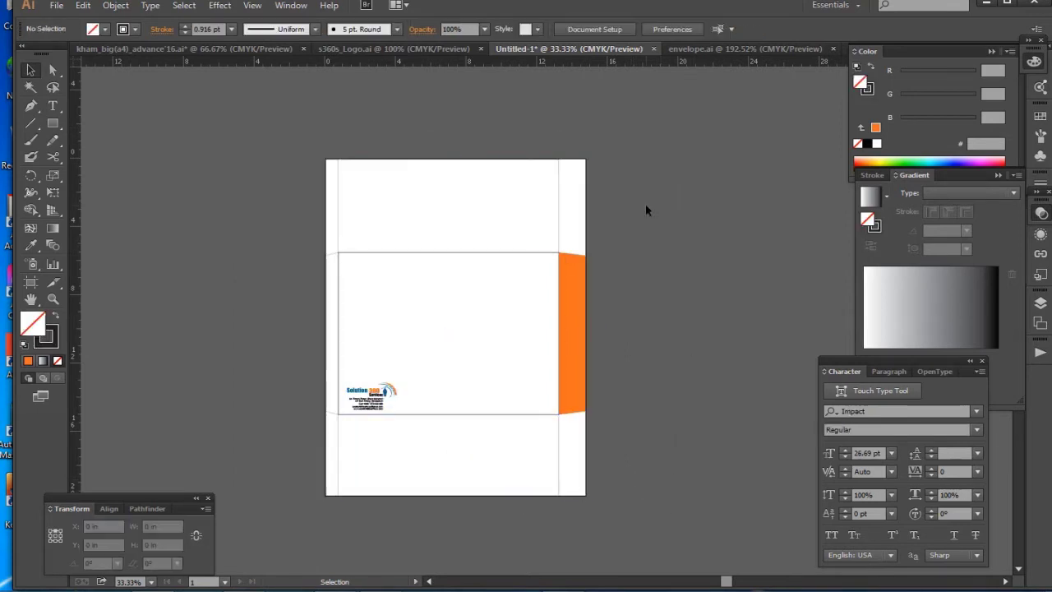
{"action": "left_click_drag", "start_coordinate": [261, 125], "coordinate": [716, 565]}
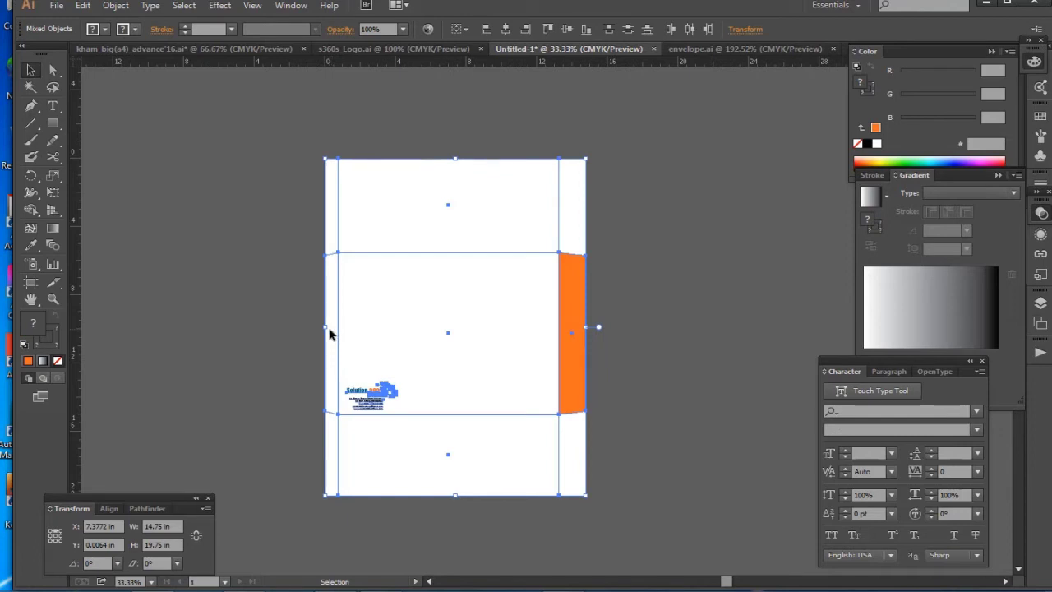
{"action": "left_click", "coordinate": [667, 240]}
{"action": "scroll", "coordinate": [667, 241], "scroll_direction": "left", "scroll_amount": 3}
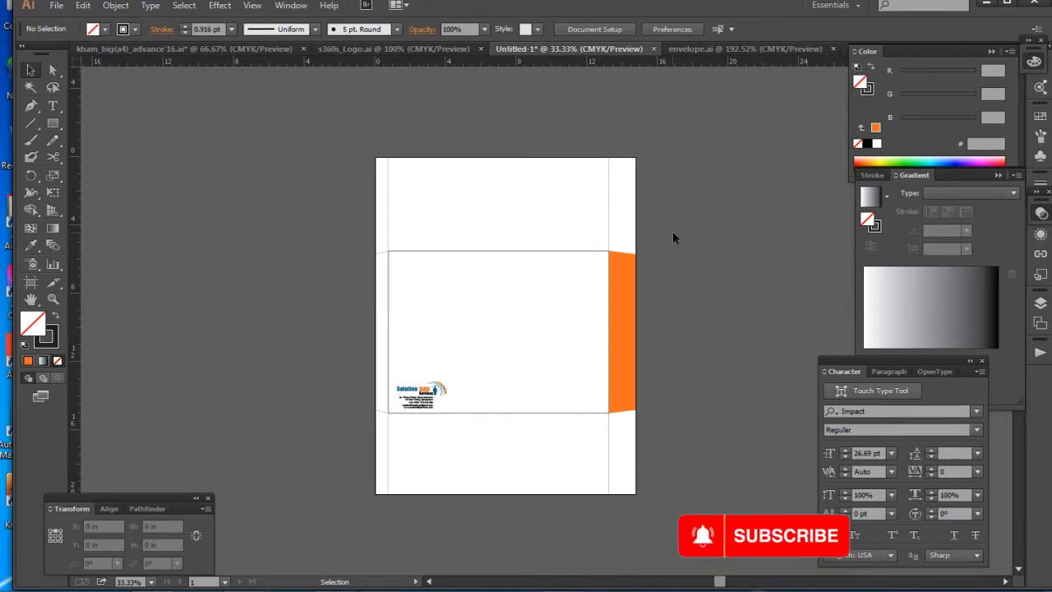
- Remove the two panels above and below the envelope's main rectangle
{"action": "left_click_drag", "start_coordinate": [648, 170], "coordinate": [341, 193]}
{"action": "left_click_drag", "start_coordinate": [618, 545], "coordinate": [375, 457]}
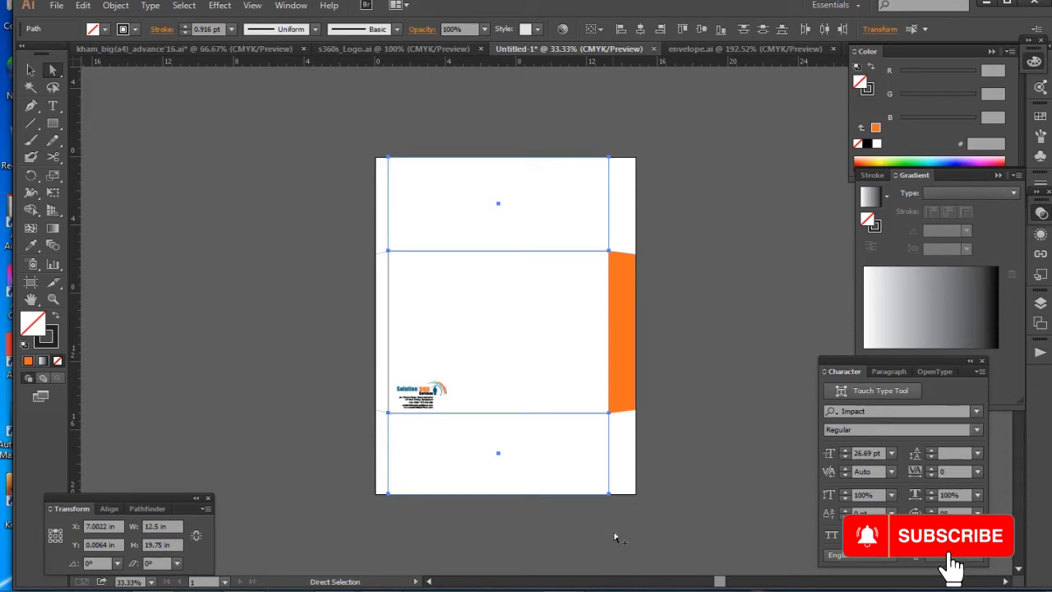
{"action": "left_click", "coordinate": [619, 523]}
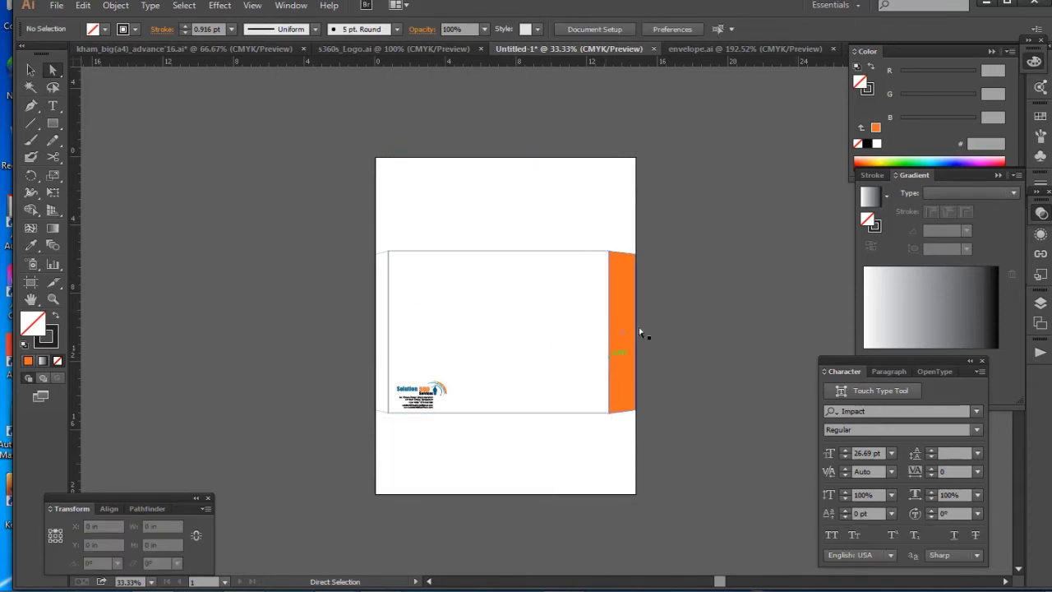
- Check the overall size of the envelope without its upper and lower panels, and undo the removal of those panels
{"action": "left_click_drag", "start_coordinate": [696, 465], "coordinate": [307, 185]}
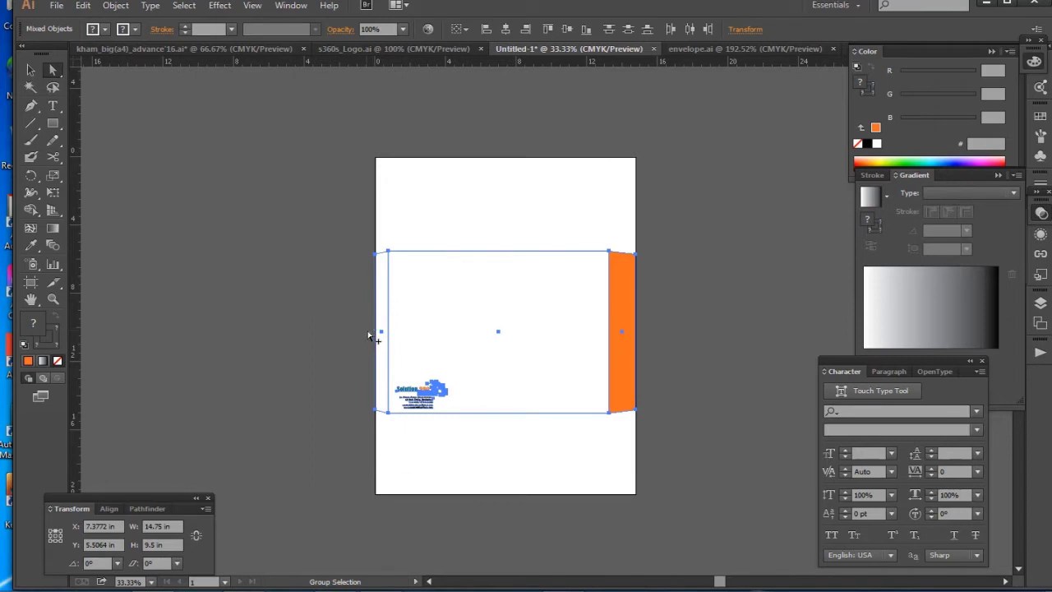
{"action": "key", "text": "a"}
{"action": "left_click", "coordinate": [423, 231], "text": "shift"}
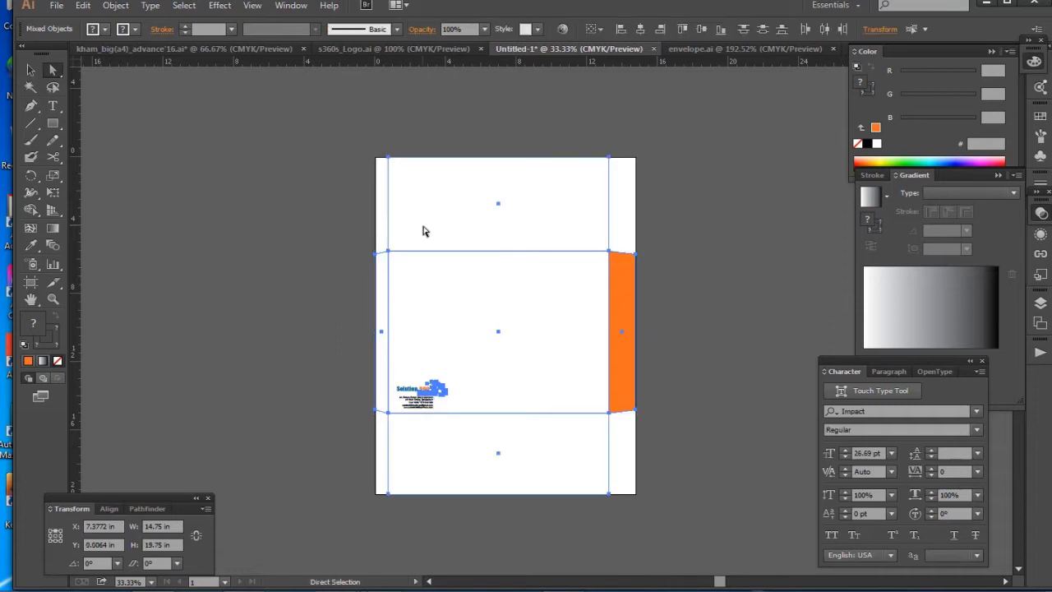
{"action": "left_click", "coordinate": [337, 157]}
- Enlarge the artboard to about 16.46 by 21.88 in, leaving a margin around the envelope layout
{"action": "key", "text": "shift+o"}
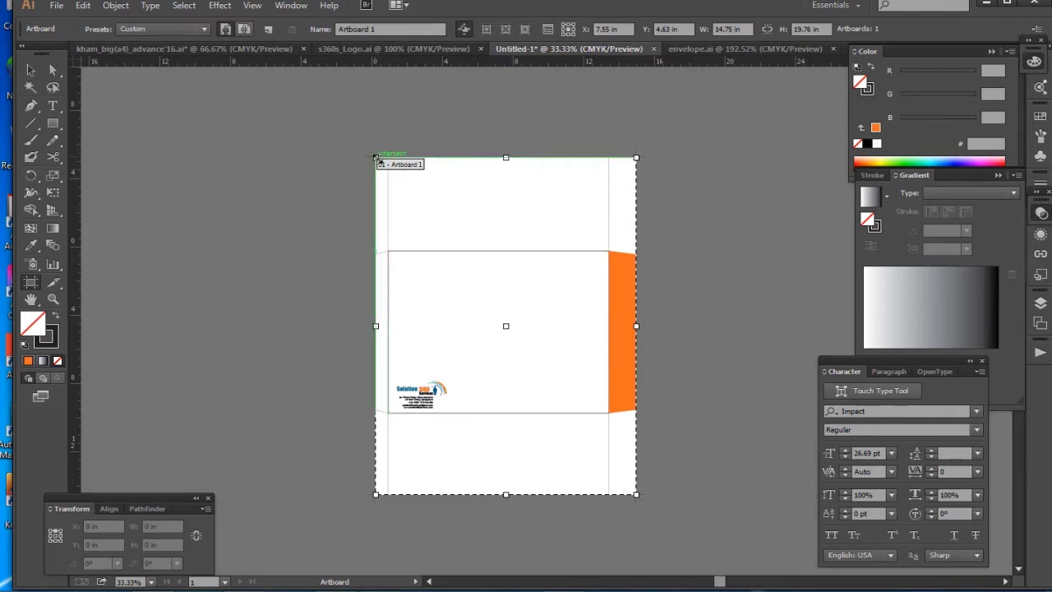
{"action": "left_click_drag", "start_coordinate": [375, 156], "coordinate": [368, 145]}
{"action": "left_click_drag", "start_coordinate": [635, 494], "coordinate": [659, 518]}
{"action": "key", "text": "Escape"}
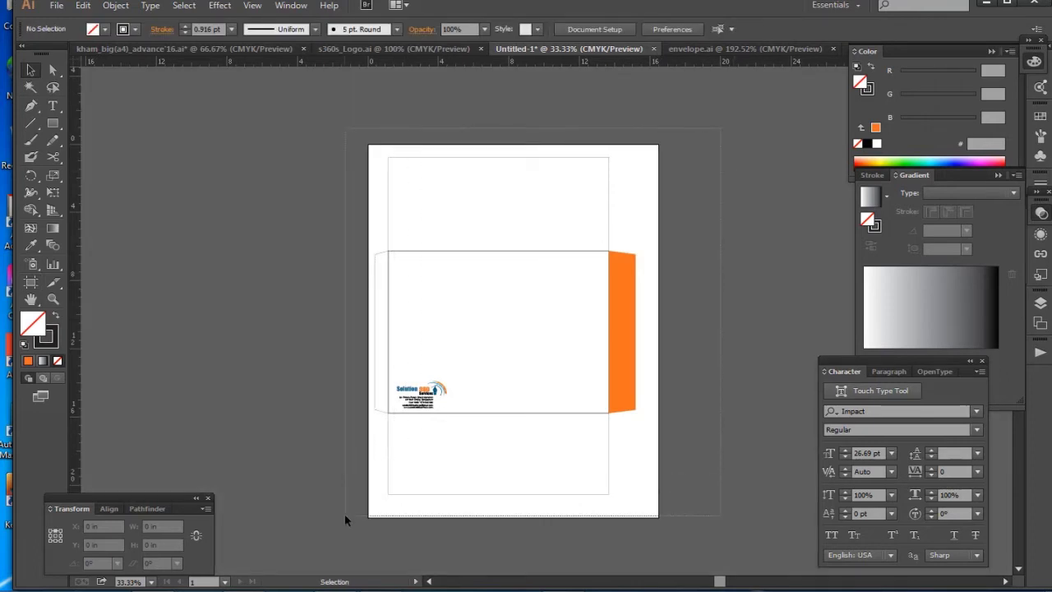
- Set the stroke weight of the front rectangle, the upper and lower panels and the unfilled side flap to 0.3 pt
{"action": "key", "text": "ctrl+a"}
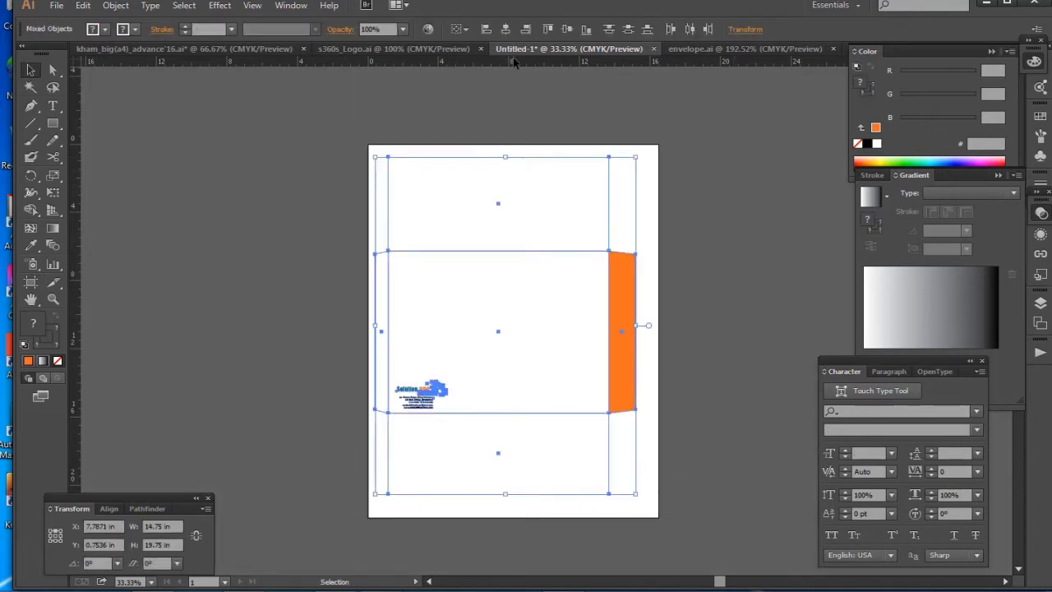
{"action": "key", "text": "ctrl+shift+a"}
{"action": "key", "text": "z"}
{"action": "left_click_drag", "start_coordinate": [375, 237], "coordinate": [431, 265]}
{"action": "key", "text": "v"}
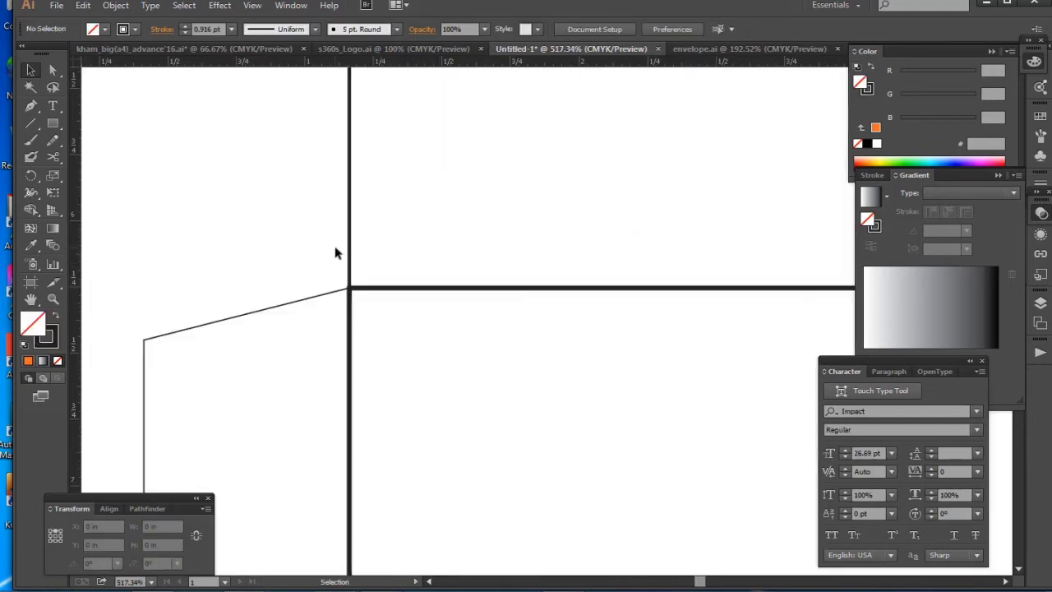
{"action": "key", "text": "ctrl+0"}
{"action": "key", "text": "ctrl+minus"}
{"action": "key", "text": "a"}
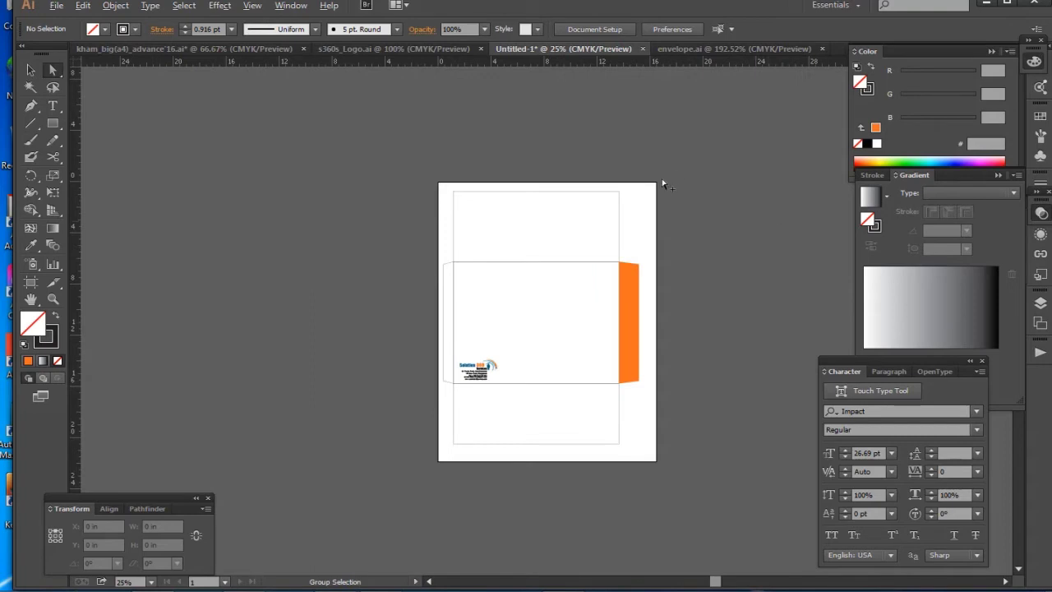
{"action": "mouse_move", "coordinate": [446, 212]}
{"action": "left_mouse_down"}
{"action": "mouse_move", "coordinate": [603, 406]}
{"action": "mouse_move", "coordinate": [694, 493]}
{"action": "left_mouse_up"}
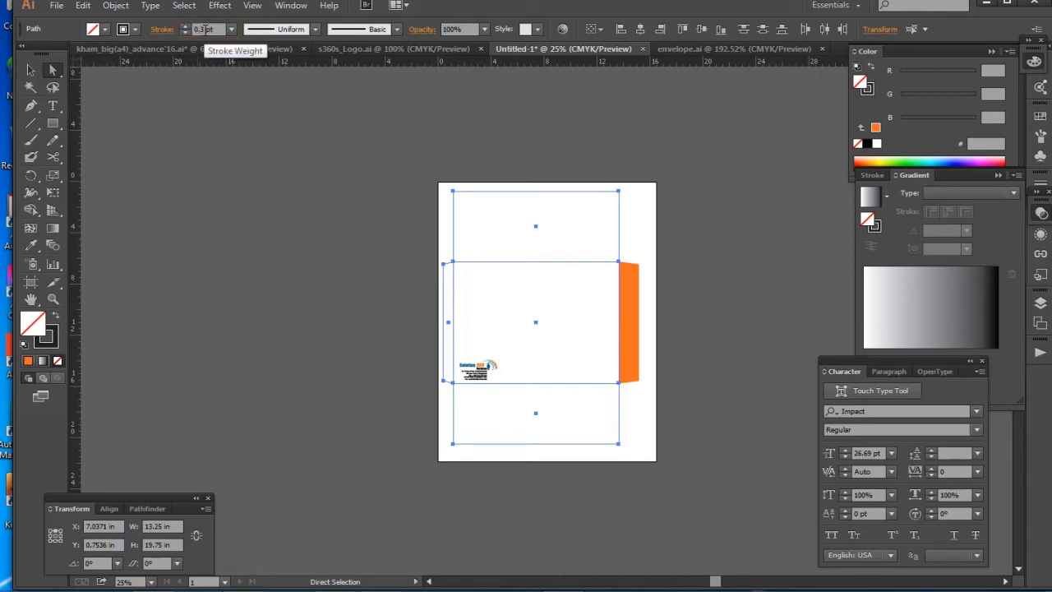
{"action": "left_click", "coordinate": [365, 204]}
- Place a horizontal ruler guide at the vertical midpoint of the complete envelope layout
{"action": "key", "text": "z"}
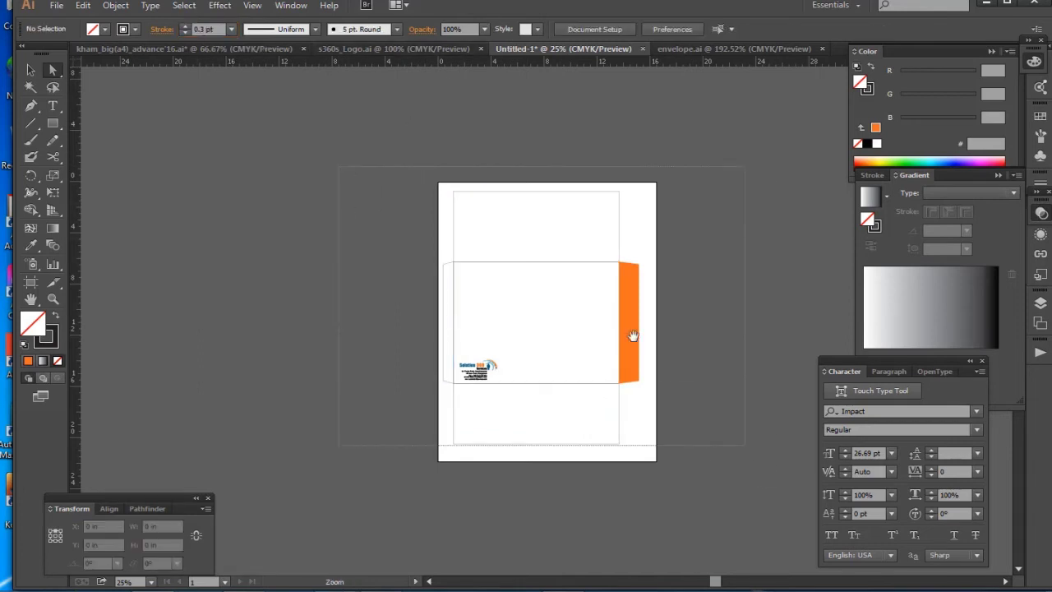
{"action": "left_click_drag", "start_coordinate": [630, 337], "coordinate": [595, 308]}
{"action": "key", "text": "ctrl+a"}
{"action": "key", "text": "space"}
{"action": "scroll", "coordinate": [547, 274], "scroll_direction": "down", "scroll_amount": 3}
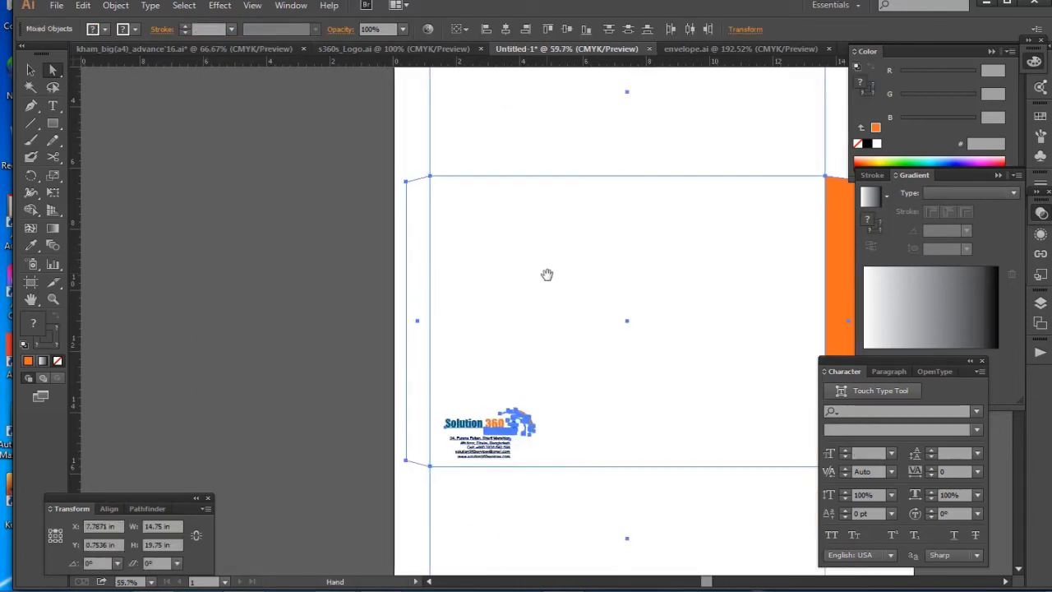
{"action": "left_click", "coordinate": [335, 273]}
{"action": "key", "text": "ctrl+a"}
{"action": "key", "text": "v"}
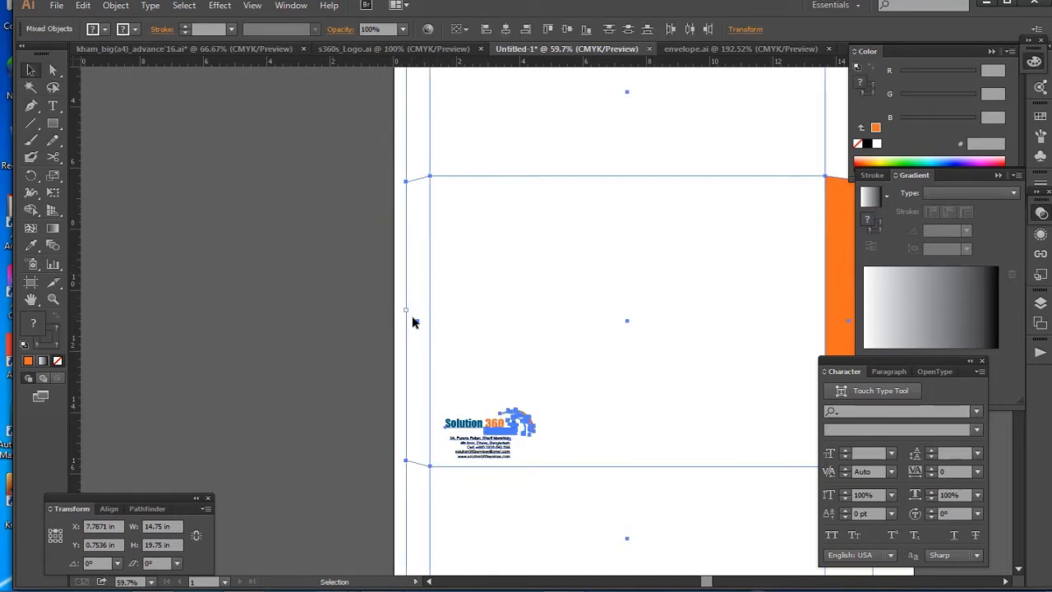
{"action": "left_click_drag", "start_coordinate": [481, 64], "coordinate": [434, 310]}
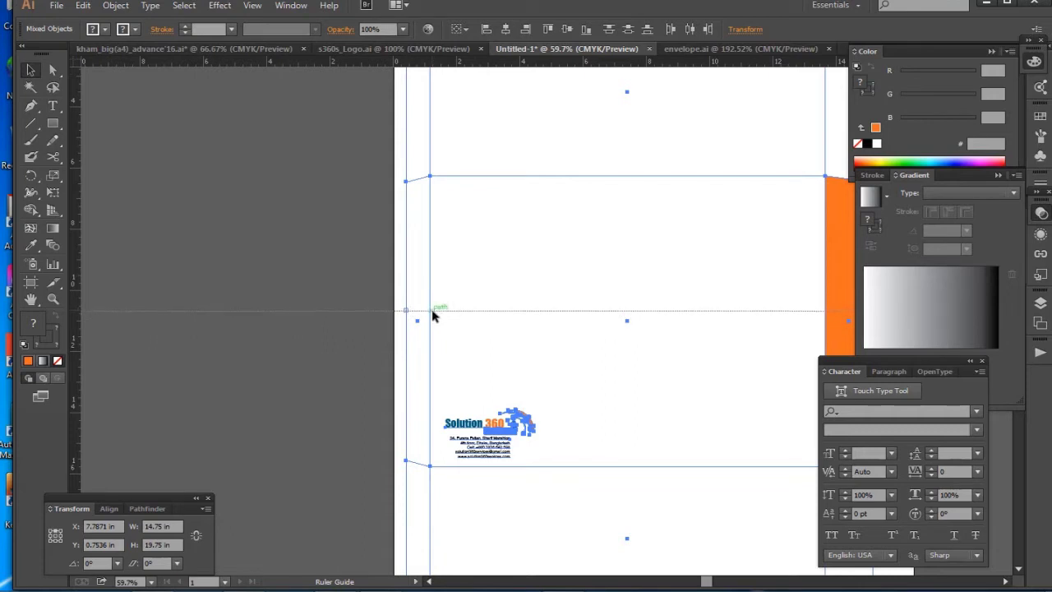
{"action": "left_click", "coordinate": [238, 231]}
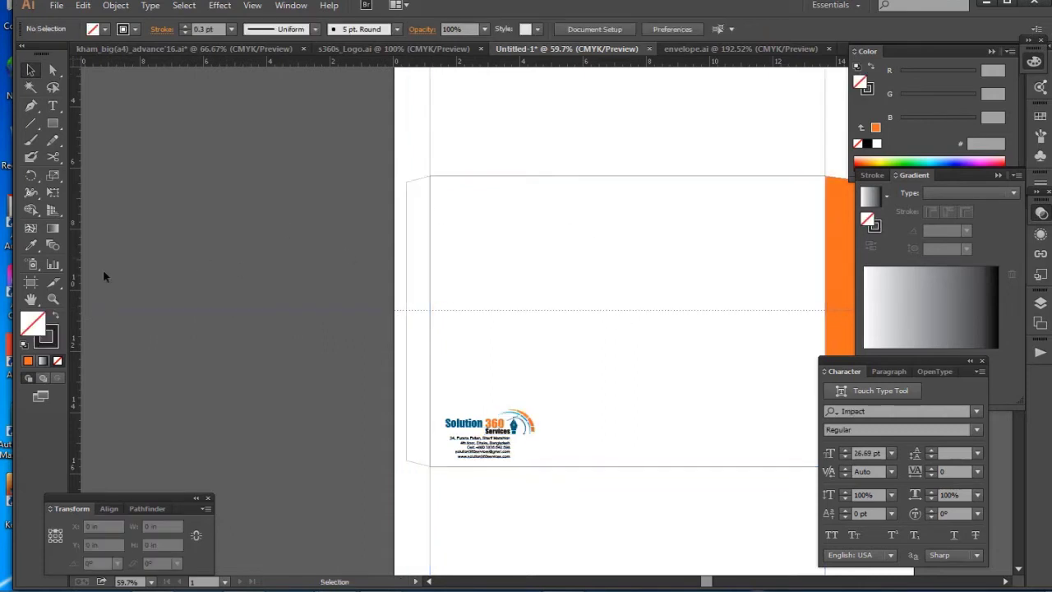
- Set the artboard size to 15 in wide and 20 in high
{"action": "left_click", "coordinate": [31, 282]}
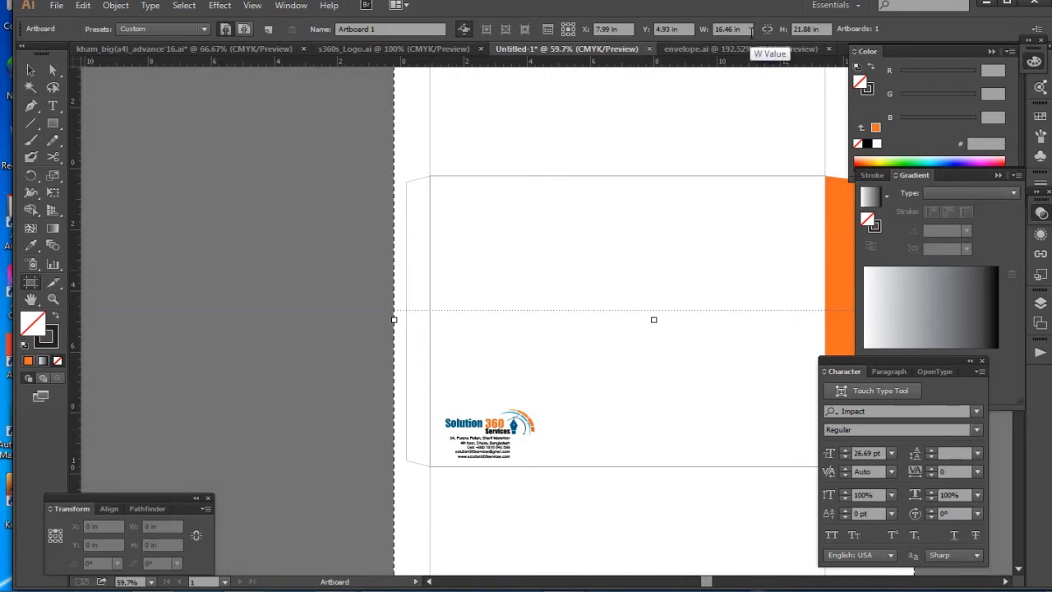
{"action": "left_click", "coordinate": [749, 30]}
{"action": "type", "text": "15"}
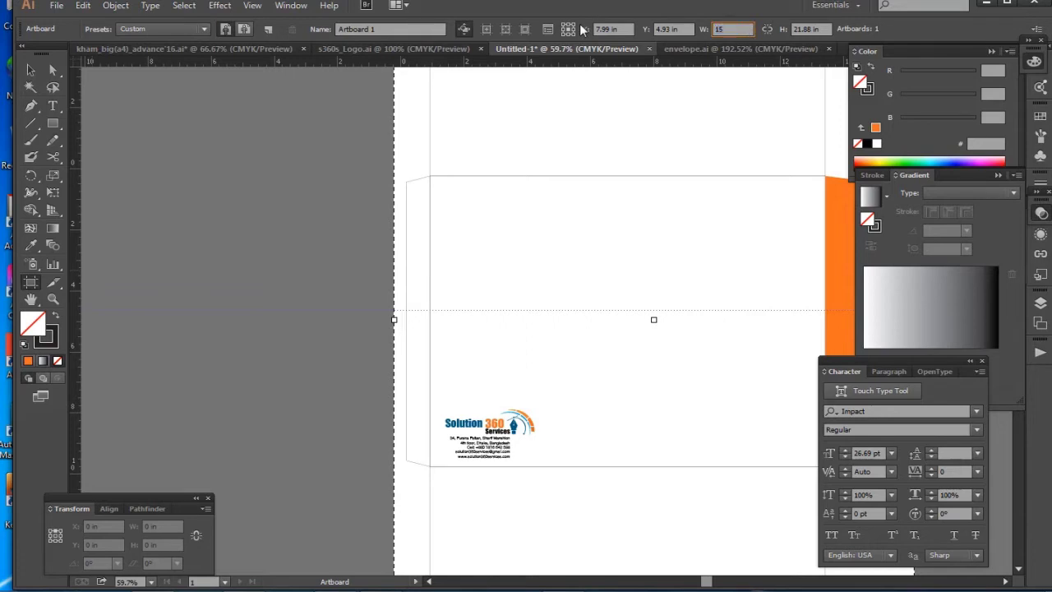
{"action": "key", "text": "Tab"}
{"action": "type", "text": "20"}
{"action": "key", "text": "Return"}
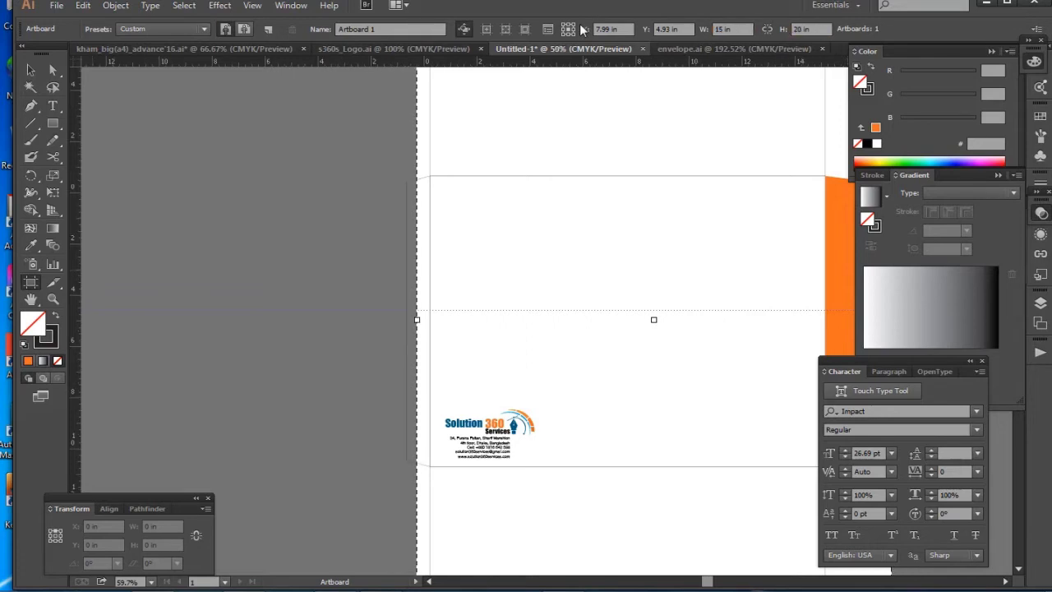
- Reposition the complete envelope layout so that it sits centred within the resized artboard
{"action": "key", "text": "ctrl+minus"}
{"action": "key", "text": "ctrl+minus"}
{"action": "key", "text": "ctrl+minus"}
{"action": "key", "text": "Escape"}
{"action": "left_click_drag", "start_coordinate": [430, 172], "coordinate": [740, 458]}
{"action": "key", "text": "ctrl+plus"}
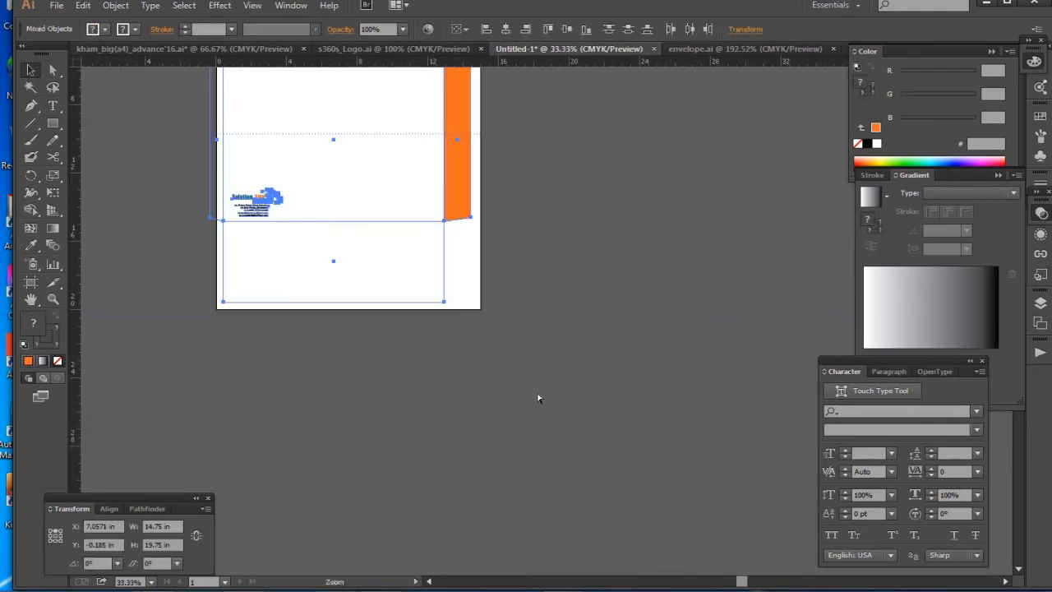
{"action": "key", "text": "Delete"}
{"action": "key", "text": "ctrl+0"}
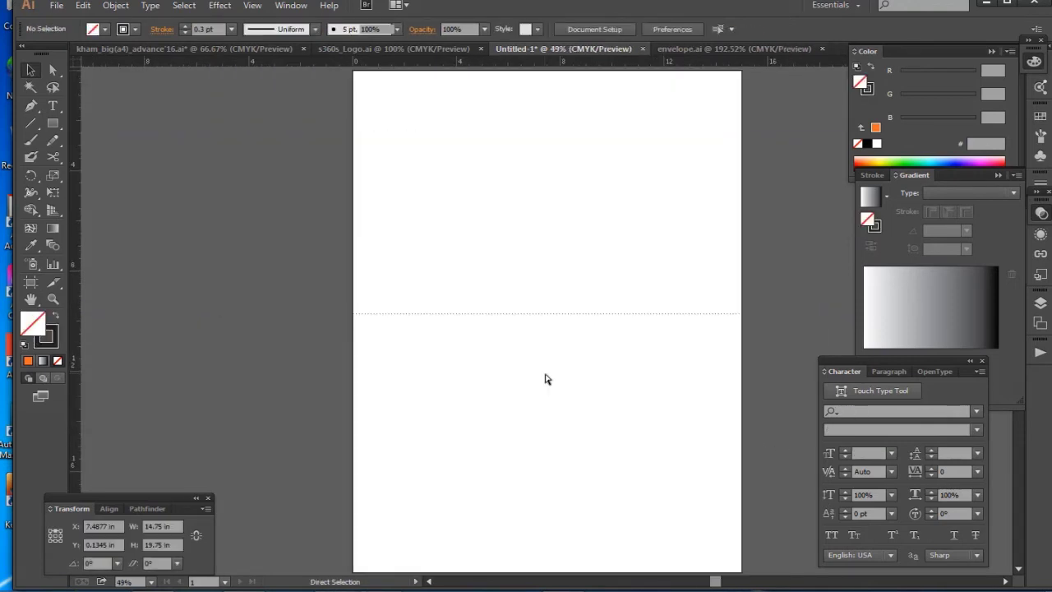
{"action": "key", "text": "ctrl+z"}
{"action": "key", "text": "ctrl+shift+a"}
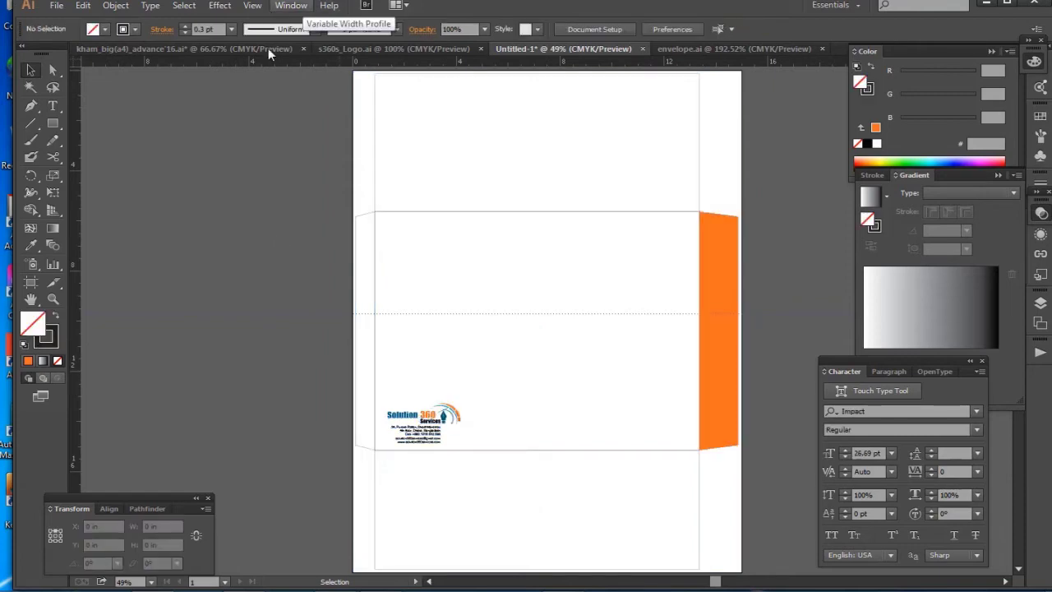
- Clear the existing guides and place a new horizontal guide through the vertical centre of the full layout
{"action": "left_click", "coordinate": [252, 5]}
{"action": "left_click", "coordinate": [251, 5]}
{"action": "left_click", "coordinate": [252, 6]}
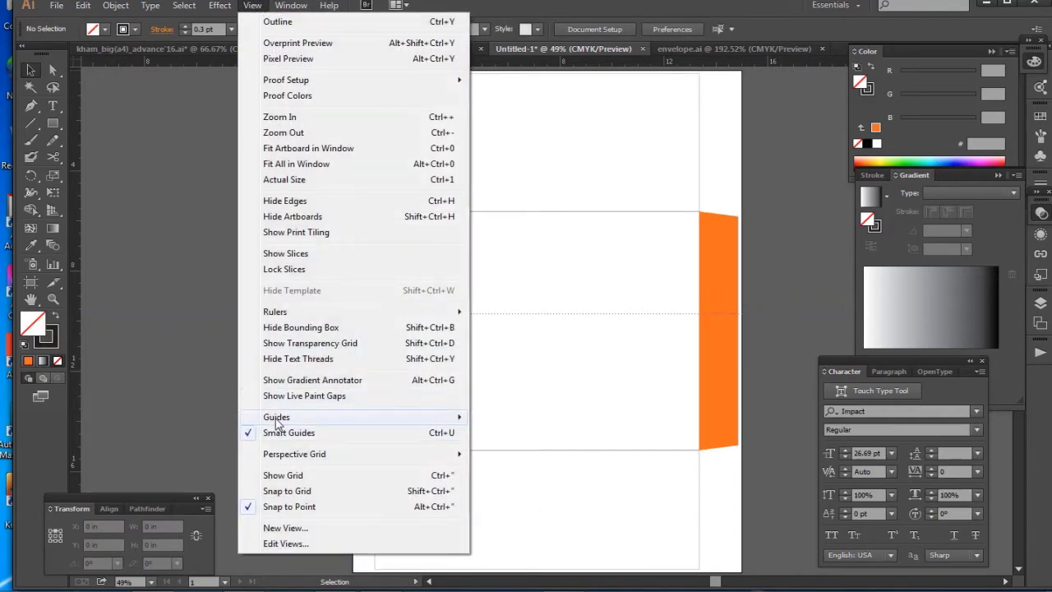
{"action": "mouse_move", "coordinate": [280, 417]}
{"action": "left_click", "coordinate": [567, 480]}
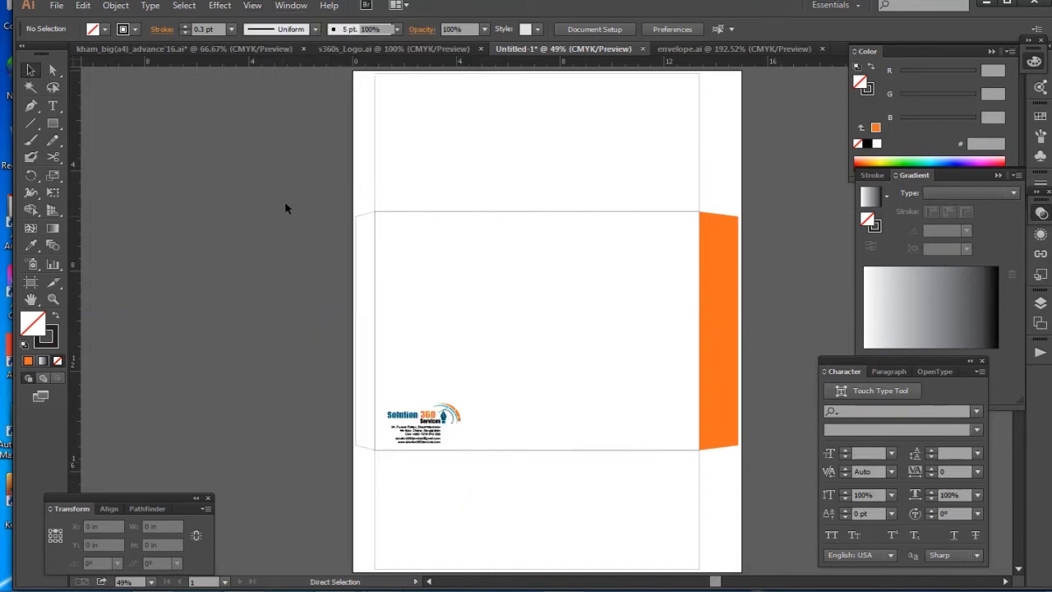
{"action": "key", "text": "ctrl+a"}
{"action": "left_click_drag", "start_coordinate": [329, 64], "coordinate": [392, 329]}
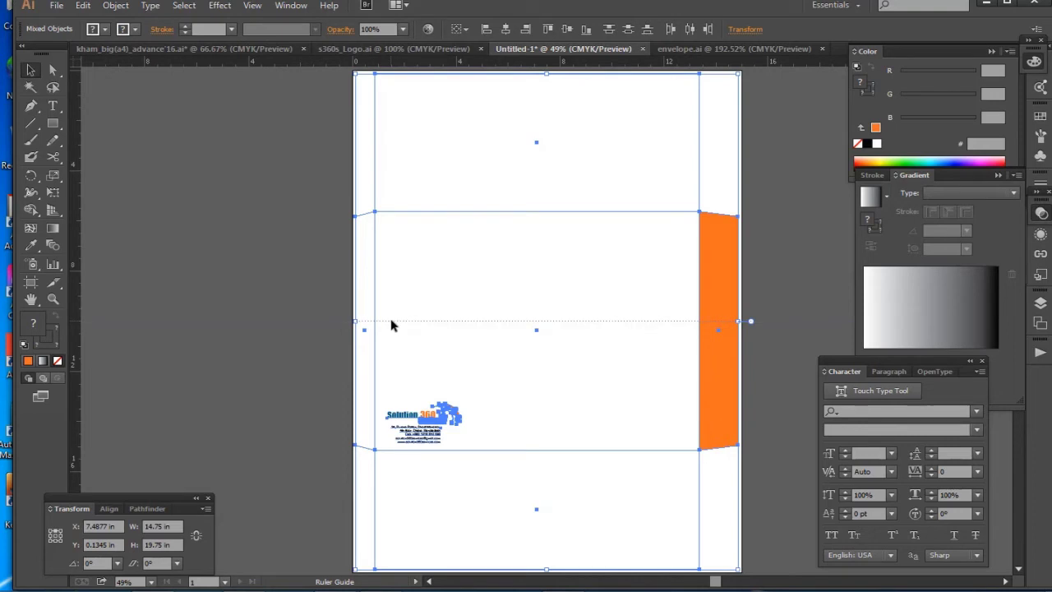
- Nudge the entire layout sideways until the outer edge of the orange flap meets the artboard edge
{"action": "key", "text": "ctrl+="}
{"action": "key", "text": "ctrl+="}
{"action": "key", "text": "ctrl+="}
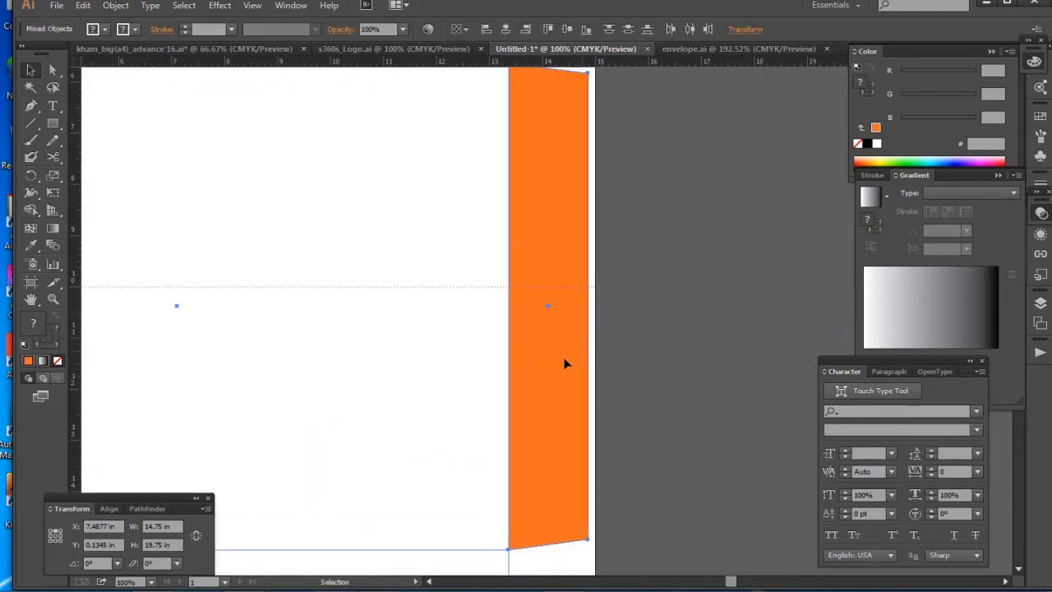
{"action": "left_click_drag", "start_coordinate": [561, 364], "coordinate": [569, 364]}
{"action": "left_click", "coordinate": [699, 260]}
{"action": "key", "text": "space"}
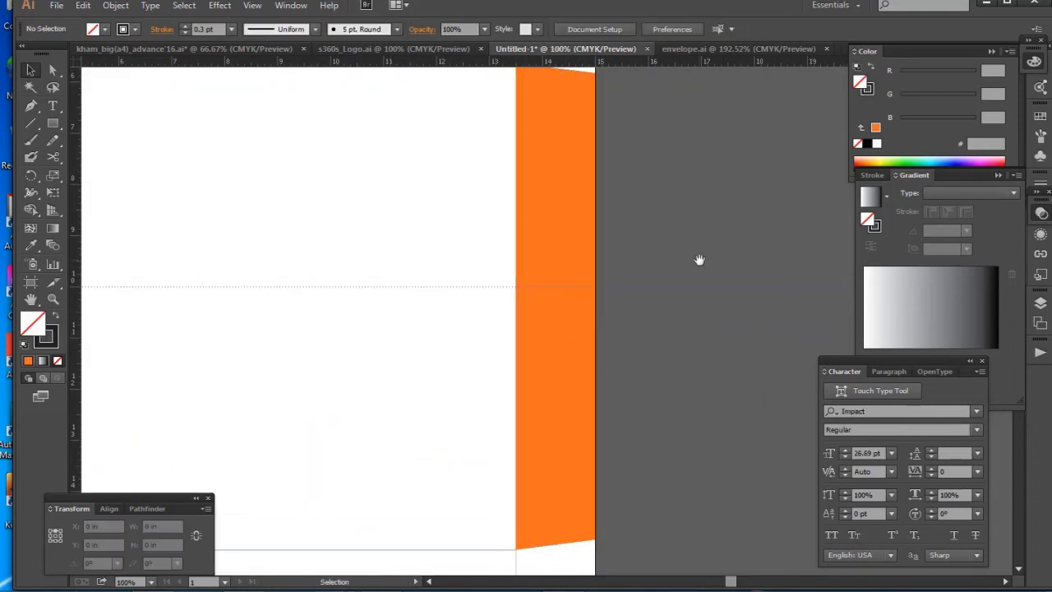
- Extend the 15 by 20 in artboard outward from two opposite corners to leave white space around all the envelope artwork
{"action": "key", "text": "ctrl+minus"}
{"action": "key", "text": "ctrl+minus"}
{"action": "key", "text": "ctrl+minus"}
{"action": "key", "text": "ctrl+minus"}
{"action": "key", "text": "ctrl+minus"}
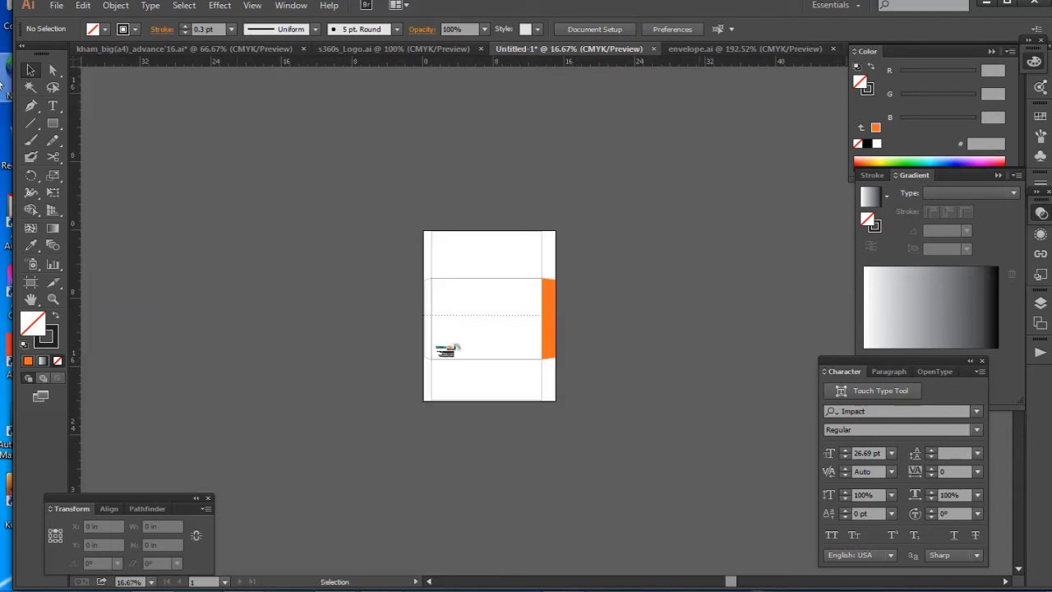
{"action": "left_click", "coordinate": [31, 282]}
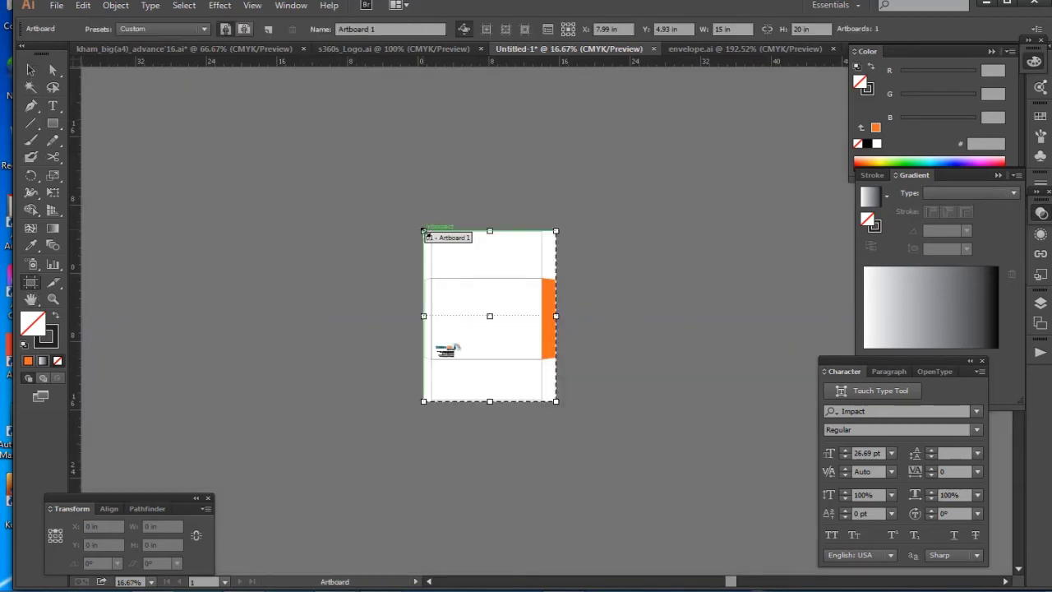
{"action": "left_click_drag", "start_coordinate": [423, 230], "coordinate": [416, 219]}
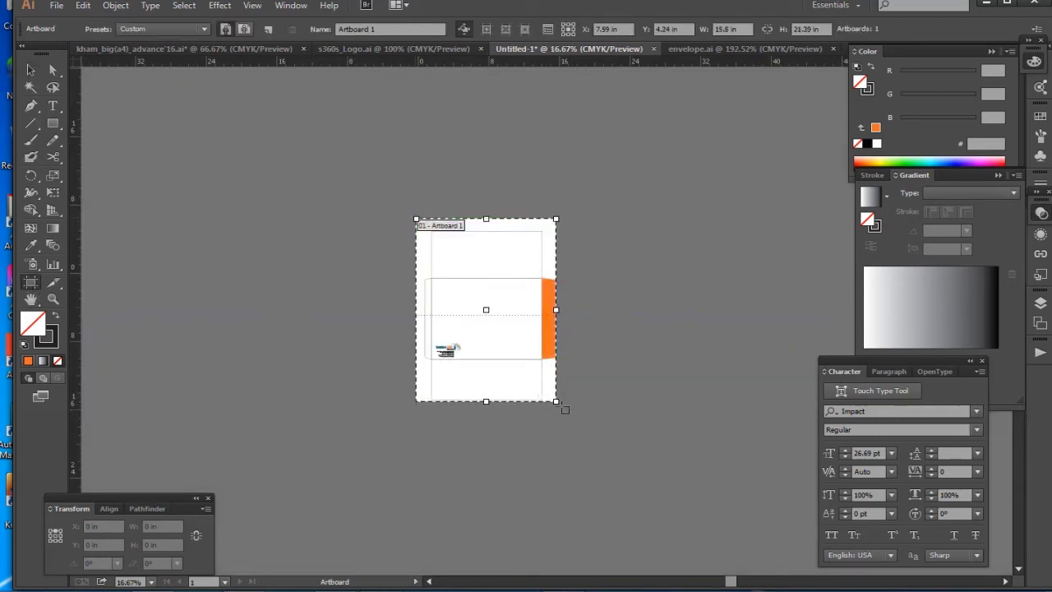
{"action": "left_click_drag", "start_coordinate": [557, 401], "coordinate": [568, 418]}
{"action": "key", "text": "Escape"}
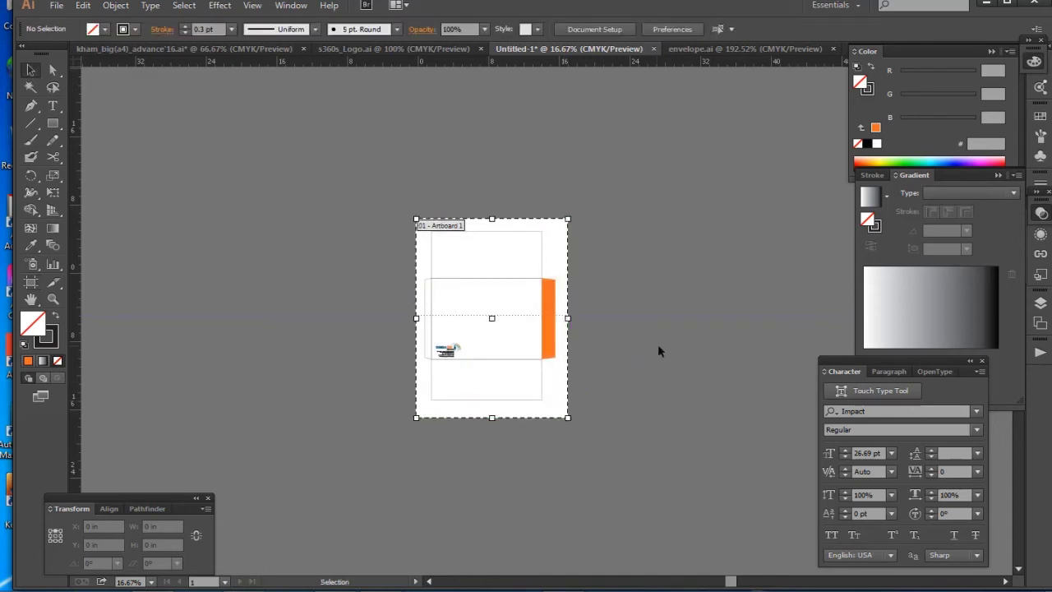
{"action": "key", "text": "ctrl+plus"}
{"action": "key", "text": "ctrl+plus"}
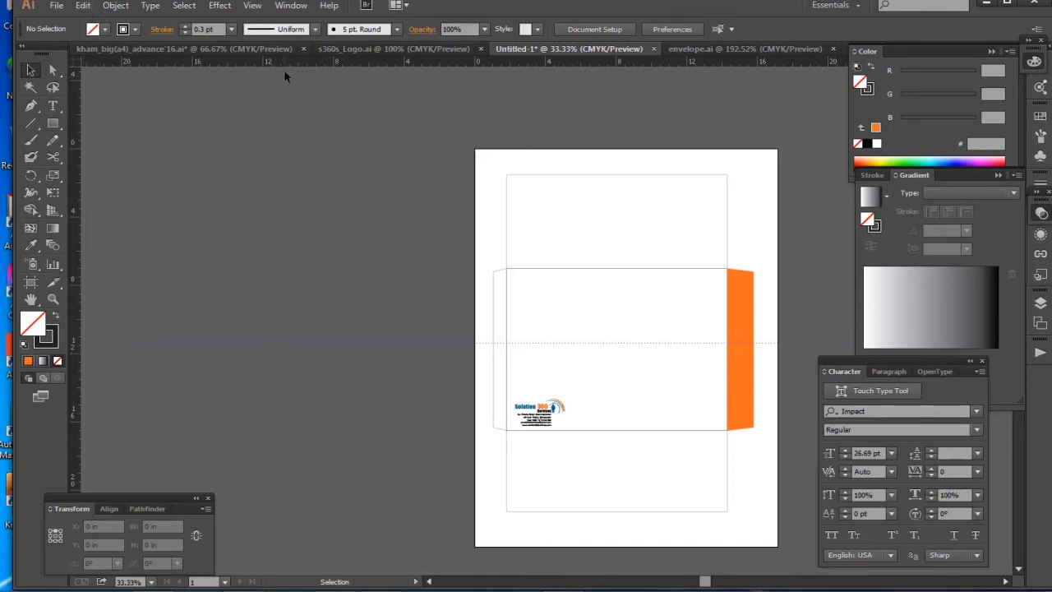
- Copy the tall line group with the G P arrow from kham_big(a4)_advance'16.ai into the untitled envelope document
{"action": "left_click", "coordinate": [234, 49]}
{"action": "left_click_drag", "start_coordinate": [232, 232], "coordinate": [282, 320]}
{"action": "key", "text": "v"}
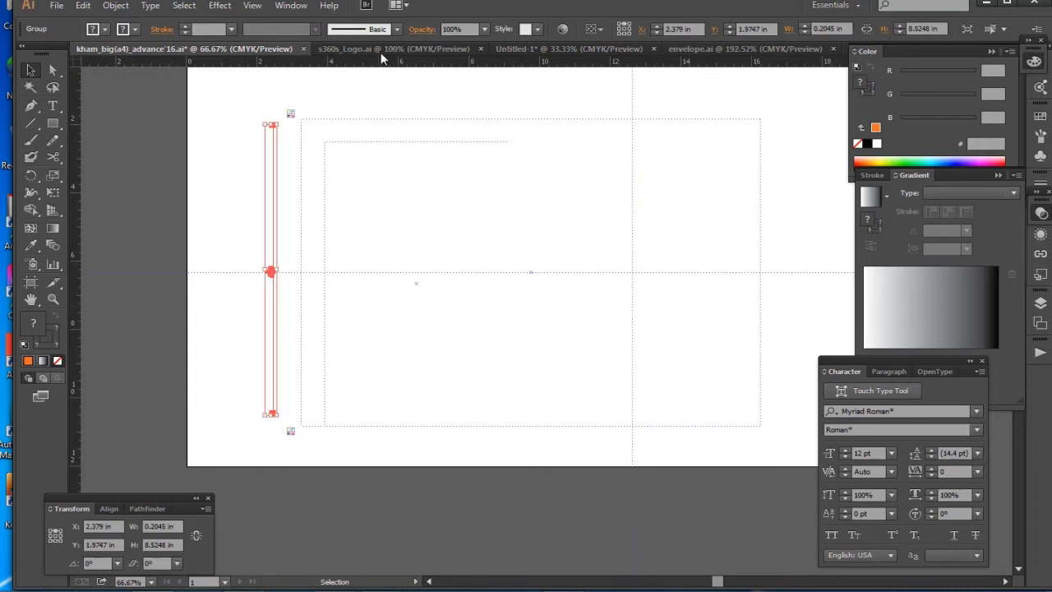
{"action": "left_click", "coordinate": [686, 51]}
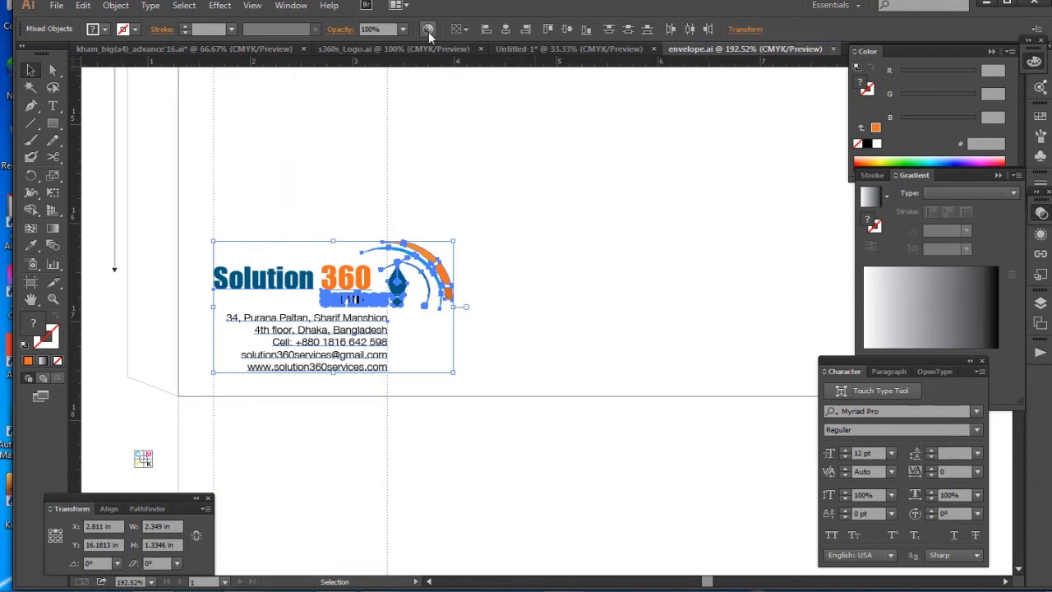
{"action": "left_click", "coordinate": [558, 51]}
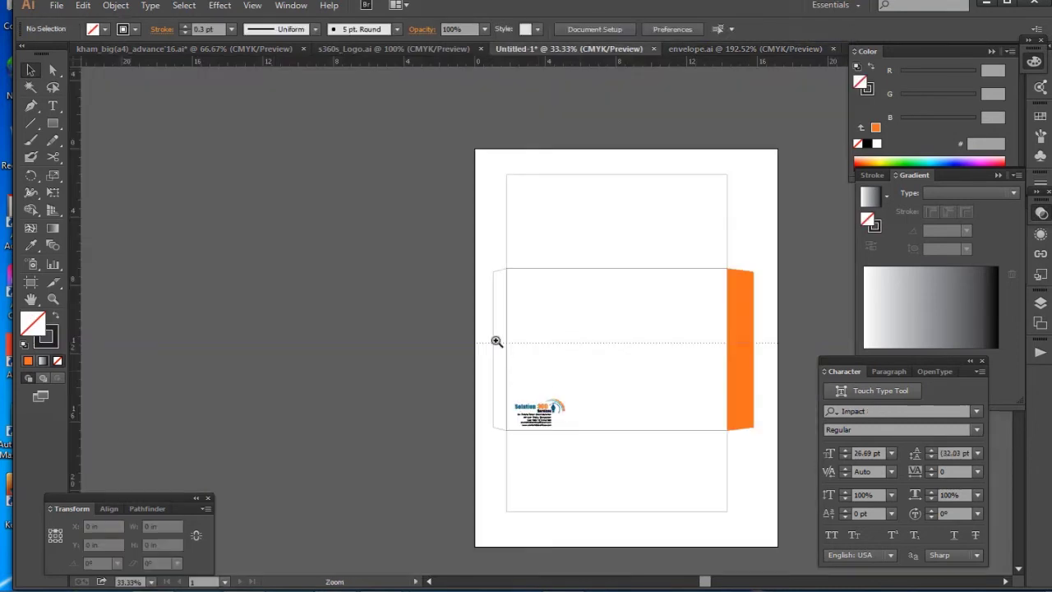
{"action": "scroll", "coordinate": [491, 337], "scroll_direction": "up", "scroll_amount": 2}
{"action": "left_click", "coordinate": [633, 256]}
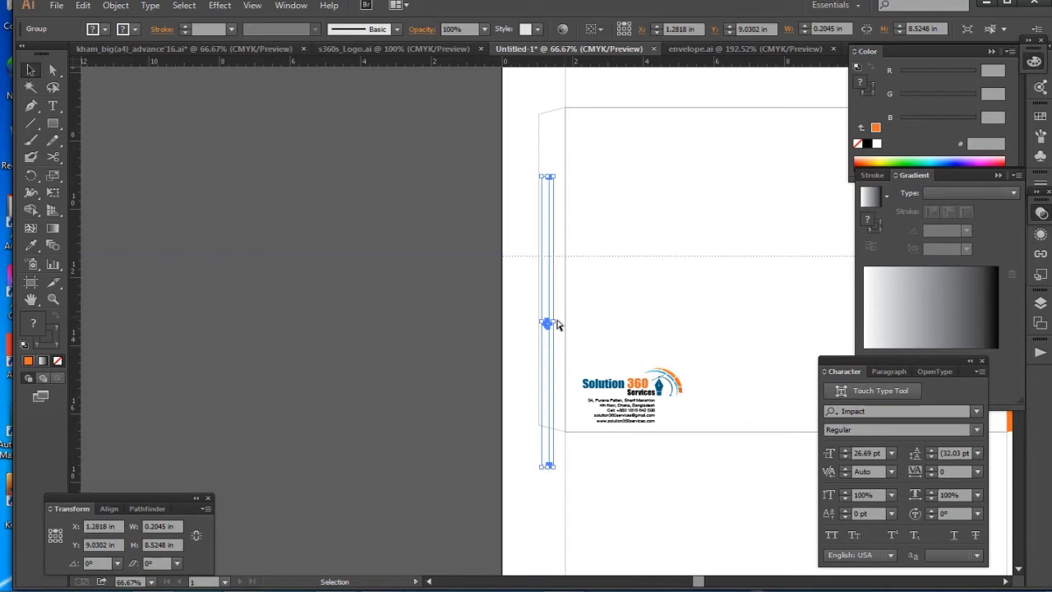
- Move the G P line group just outside the unfilled side flap, with its arrow centred on the horizontal guide
{"action": "key", "text": "a"}
{"action": "left_click_drag", "start_coordinate": [548, 323], "coordinate": [529, 258]}
{"action": "left_click_drag", "start_coordinate": [613, 310], "coordinate": [518, 241]}
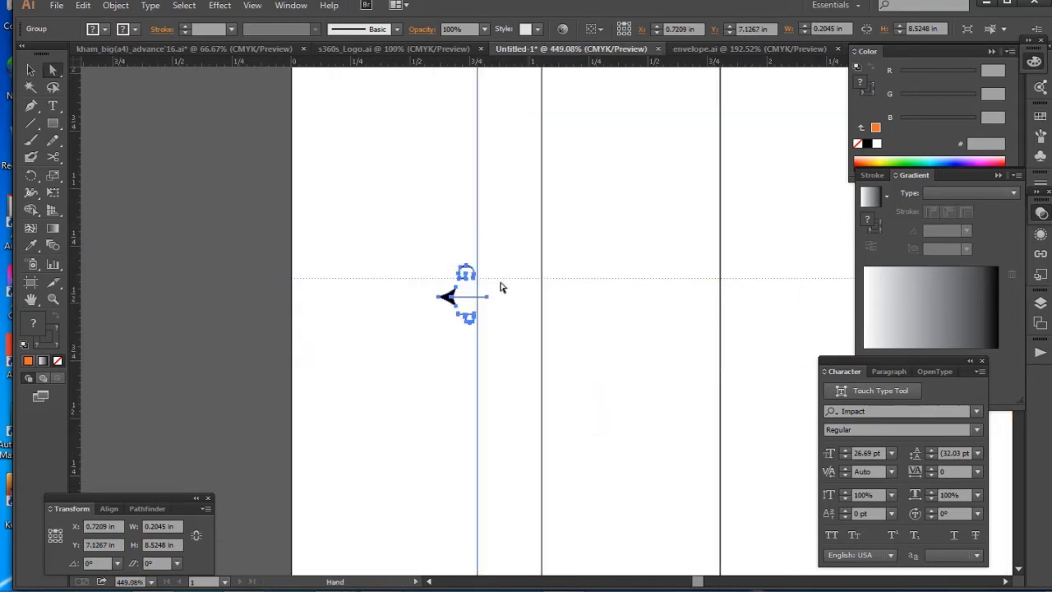
{"action": "left_click_drag", "start_coordinate": [496, 301], "coordinate": [527, 280]}
{"action": "left_click", "coordinate": [623, 288]}
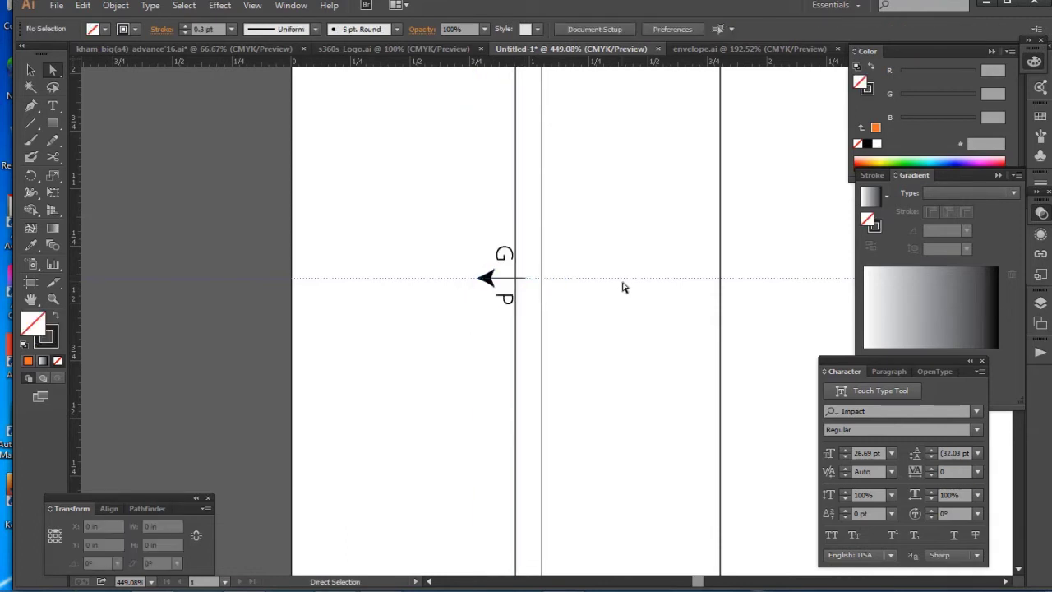
- Copy the small CMYK colour mark from kham_big(a4)_advance'16.ai into the untitled envelope document
{"action": "key", "text": "ctrl+0"}
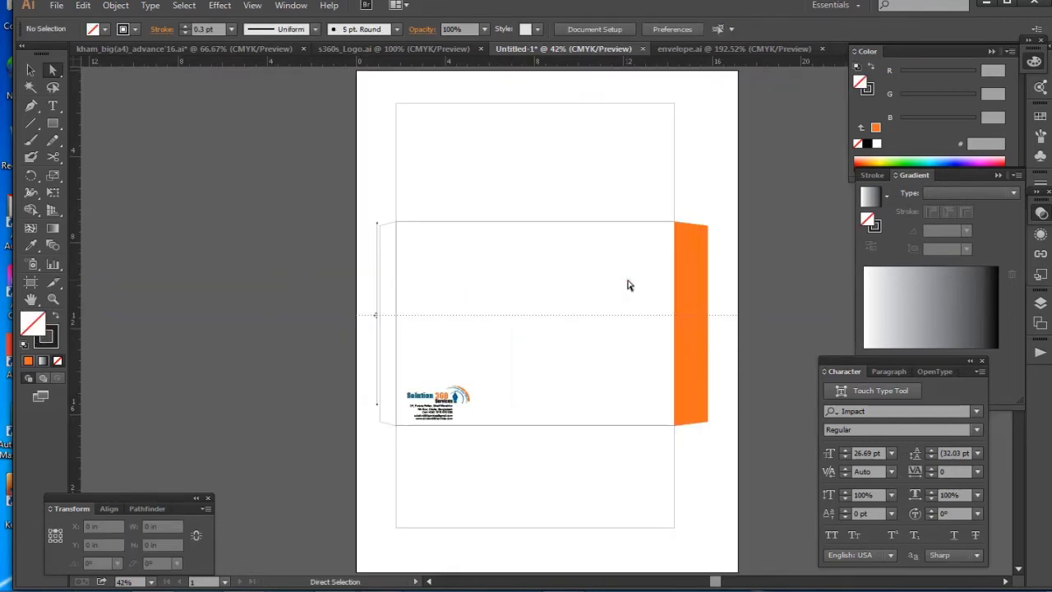
{"action": "left_click", "coordinate": [177, 48]}
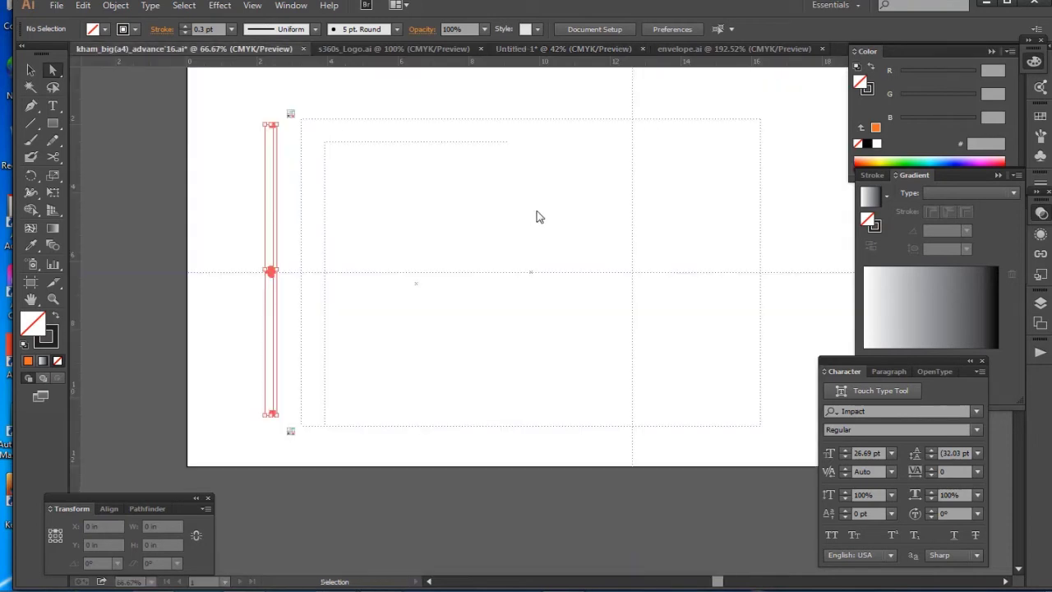
{"action": "left_click_drag", "start_coordinate": [310, 96], "coordinate": [286, 132]}
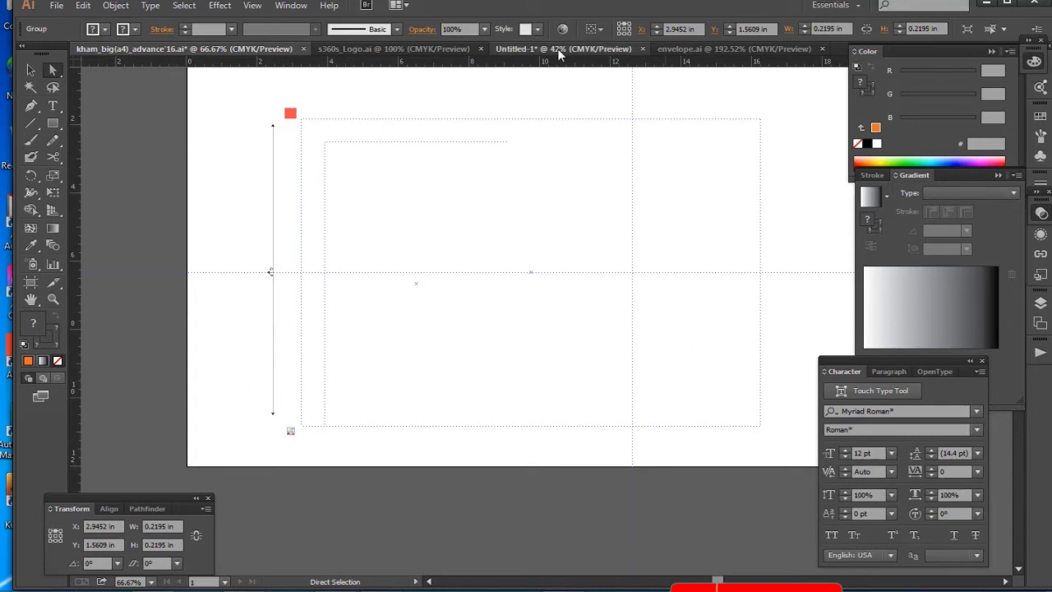
{"action": "left_click", "coordinate": [557, 49]}
{"action": "left_click_drag", "start_coordinate": [535, 176], "coordinate": [545, 317]}
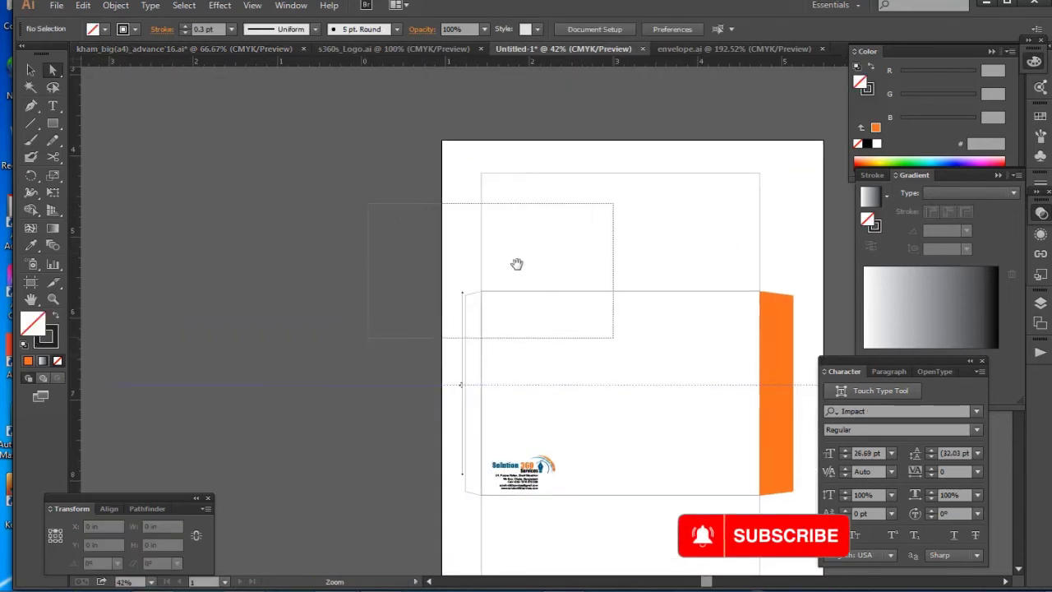
{"action": "left_click_drag", "start_coordinate": [516, 263], "coordinate": [507, 304]}
{"action": "mouse_move", "coordinate": [498, 395]}
{"action": "left_mouse_down"}
{"action": "mouse_move", "coordinate": [425, 311]}
{"action": "mouse_move", "coordinate": [484, 379]}
{"action": "left_mouse_up"}
{"action": "key", "text": "ctrl+v"}
- Place the CMYK mark just above the unfilled side flap and duplicate it 13.59 in straight across, above the orange flap
{"action": "left_click_drag", "start_coordinate": [558, 327], "coordinate": [485, 361]}
{"action": "key", "text": "ctrl+0"}
{"action": "left_click_drag", "start_coordinate": [389, 211], "coordinate": [391, 209]}
{"action": "left_click_drag", "start_coordinate": [682, 255], "coordinate": [689, 239]}
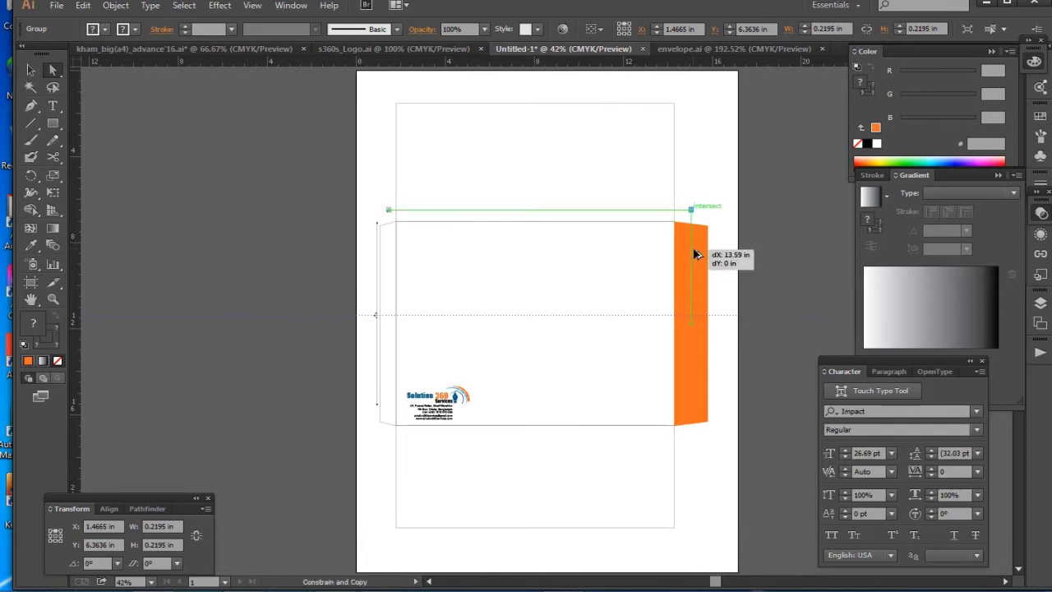
- Duplicate the pair of CMYK marks straight down so they sit just below the two side flaps
{"action": "key", "text": "v"}
{"action": "left_click_drag", "start_coordinate": [410, 407], "coordinate": [399, 453]}
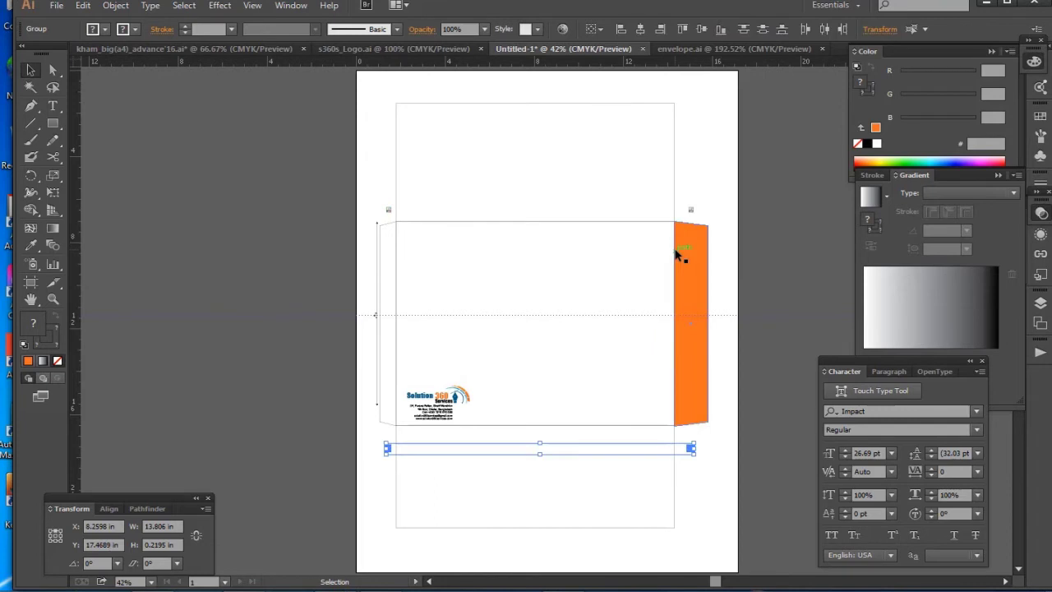
{"action": "left_click", "coordinate": [636, 181]}
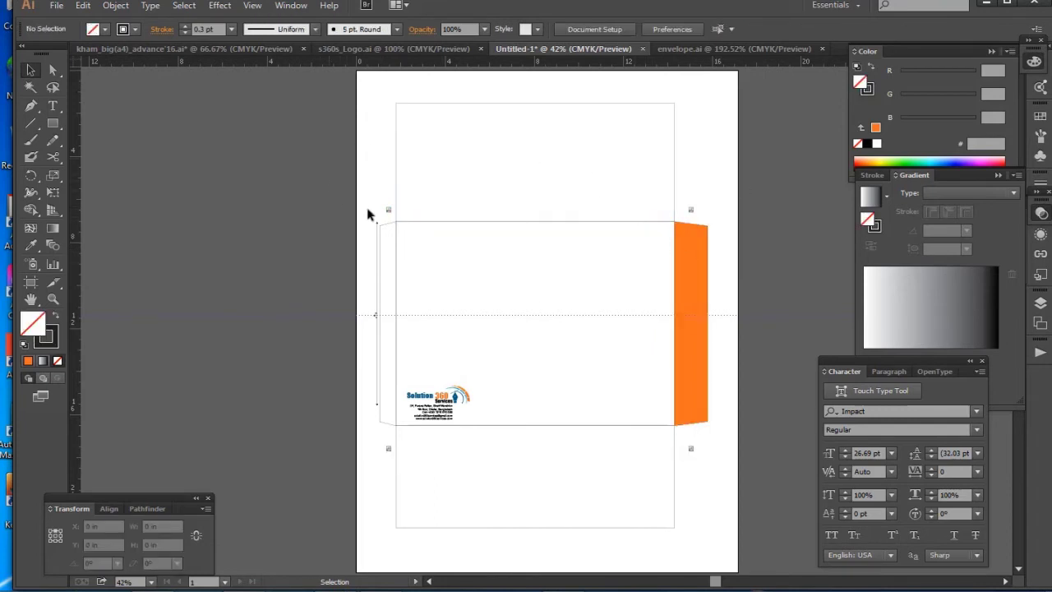
{"action": "key", "text": "ctrl+a"}
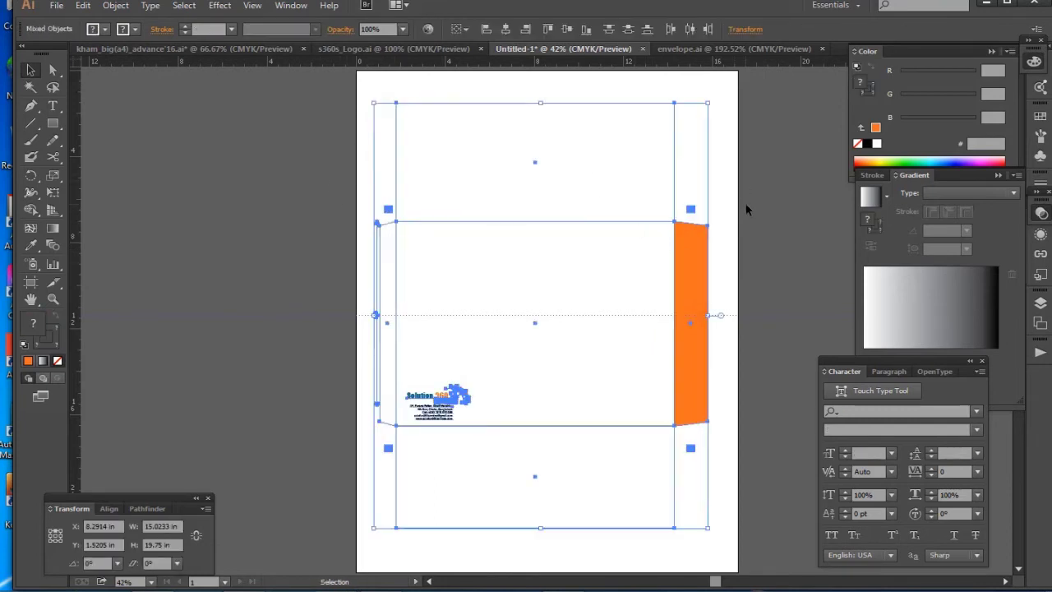
{"action": "left_click", "coordinate": [746, 210]}
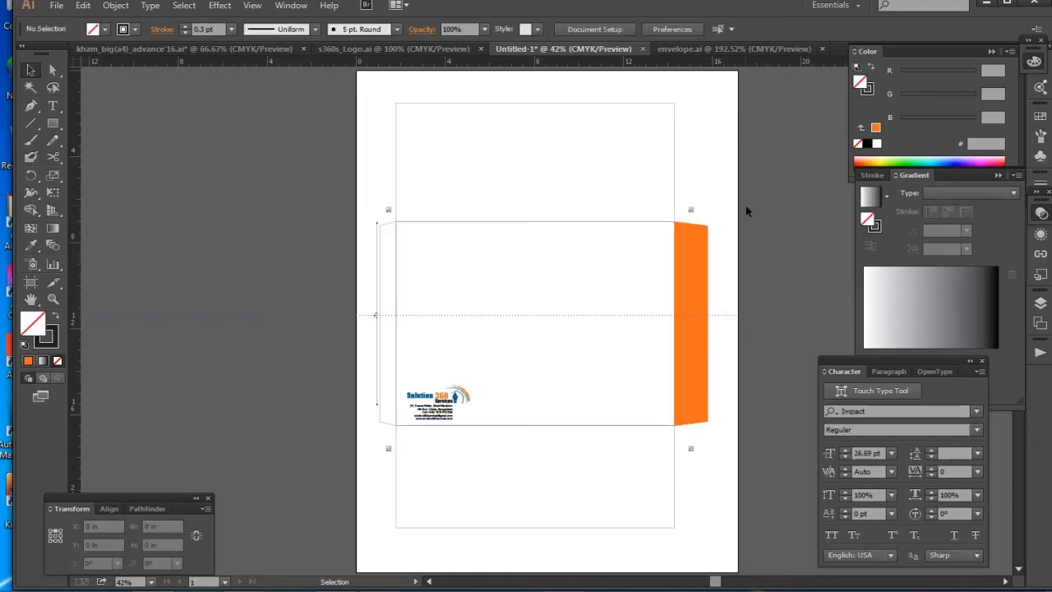
- Duplicate the orange flap in place and give the copy the panel line's style: no fill and a 0.3 pt stroke
{"action": "left_click", "coordinate": [684, 322]}
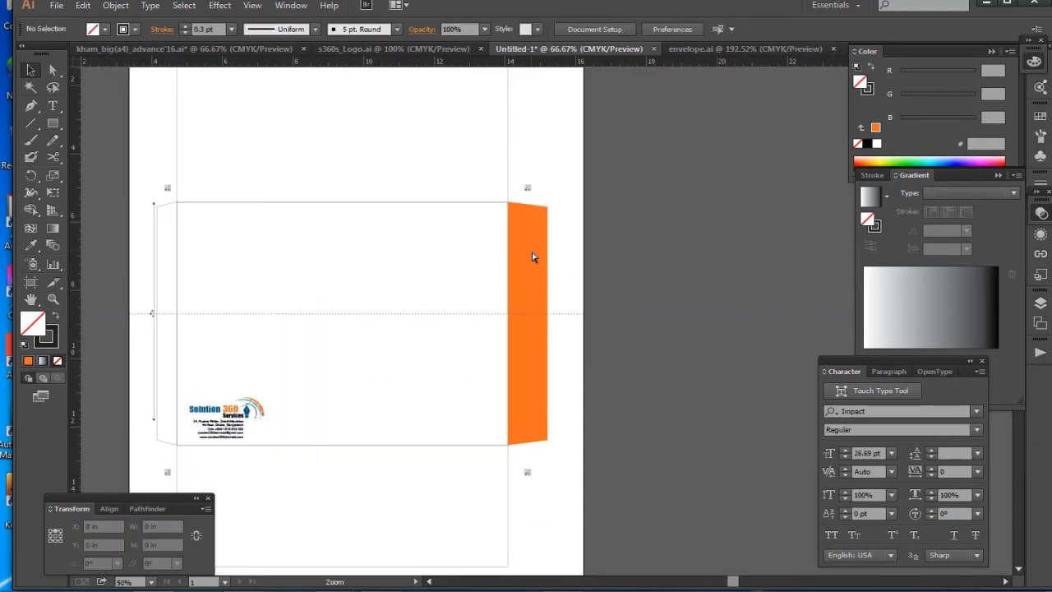
{"action": "left_click", "coordinate": [532, 253]}
{"action": "left_click", "coordinate": [567, 295]}
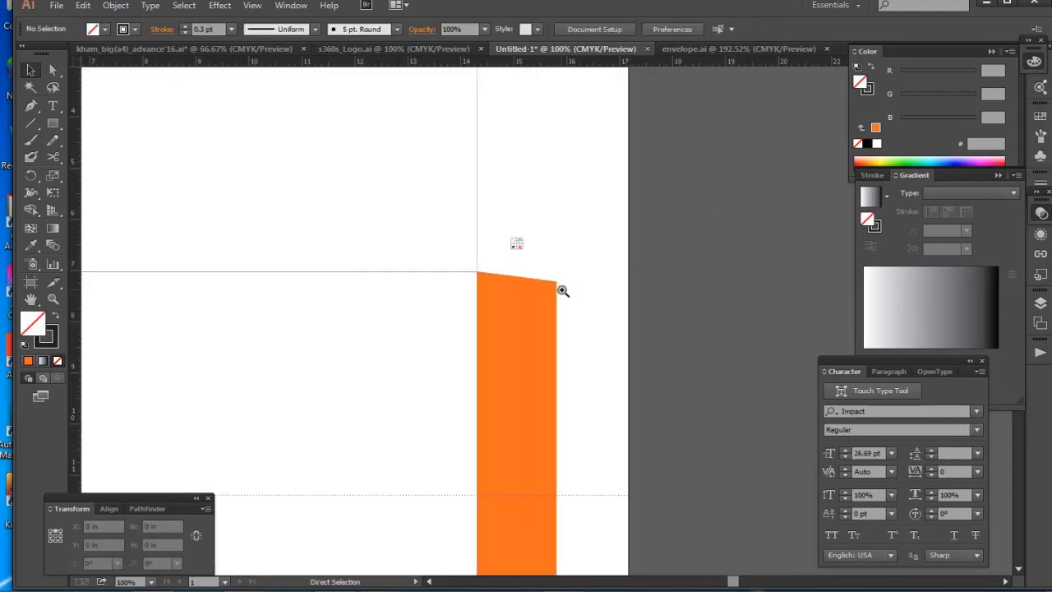
{"action": "left_click", "coordinate": [521, 318]}
{"action": "left_click_drag", "start_coordinate": [595, 282], "coordinate": [585, 202]}
{"action": "scroll", "coordinate": [587, 206], "scroll_direction": "down", "scroll_amount": 3}
{"action": "scroll", "coordinate": [582, 406], "scroll_direction": "up", "scroll_amount": 3}
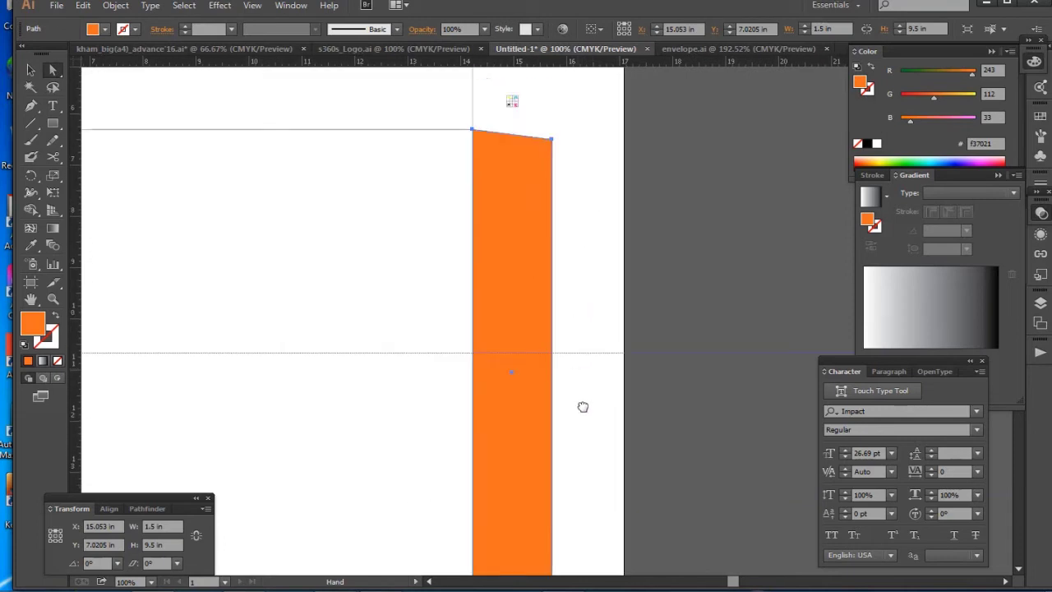
{"action": "key", "text": "v"}
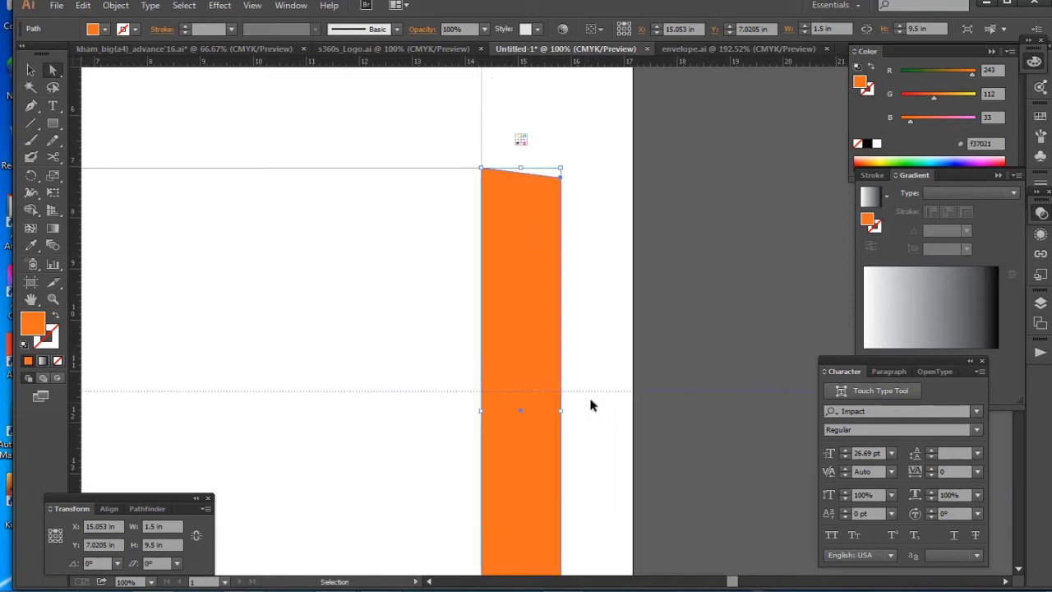
{"action": "left_click", "coordinate": [641, 321]}
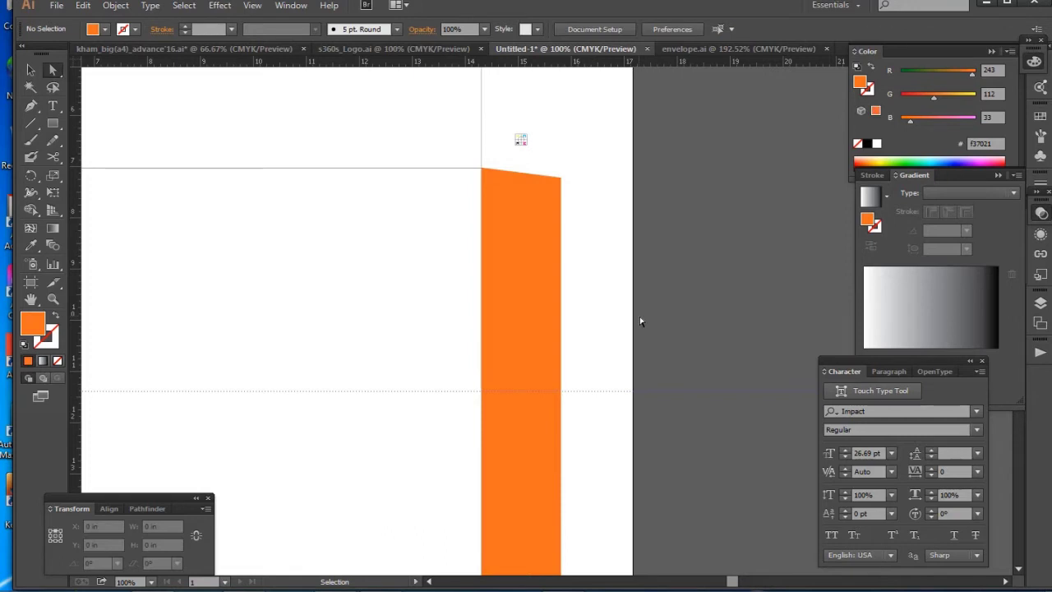
{"action": "key", "text": "ctrl+a"}
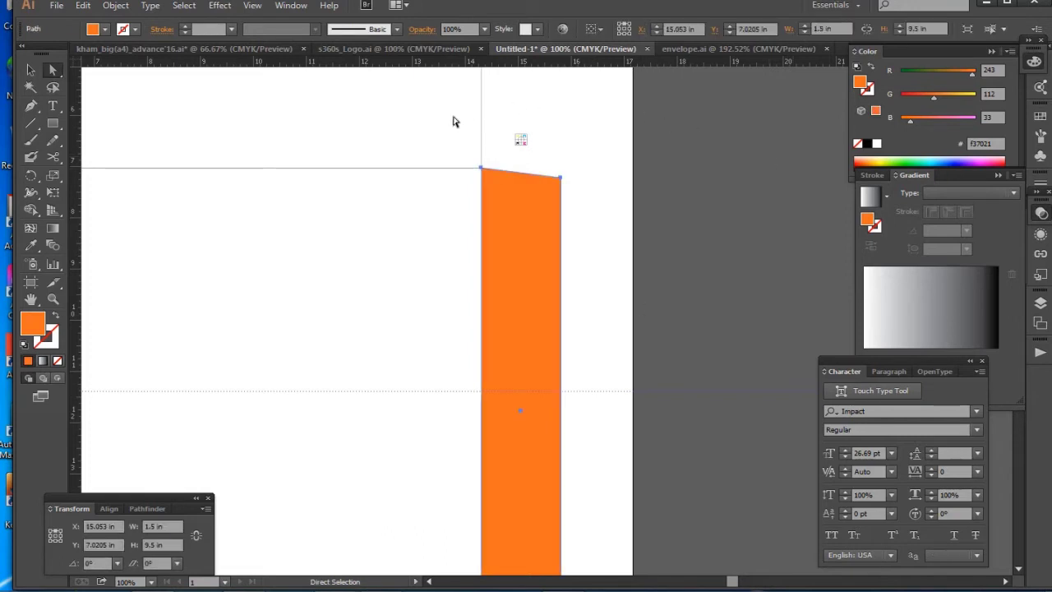
{"action": "key", "text": "i"}
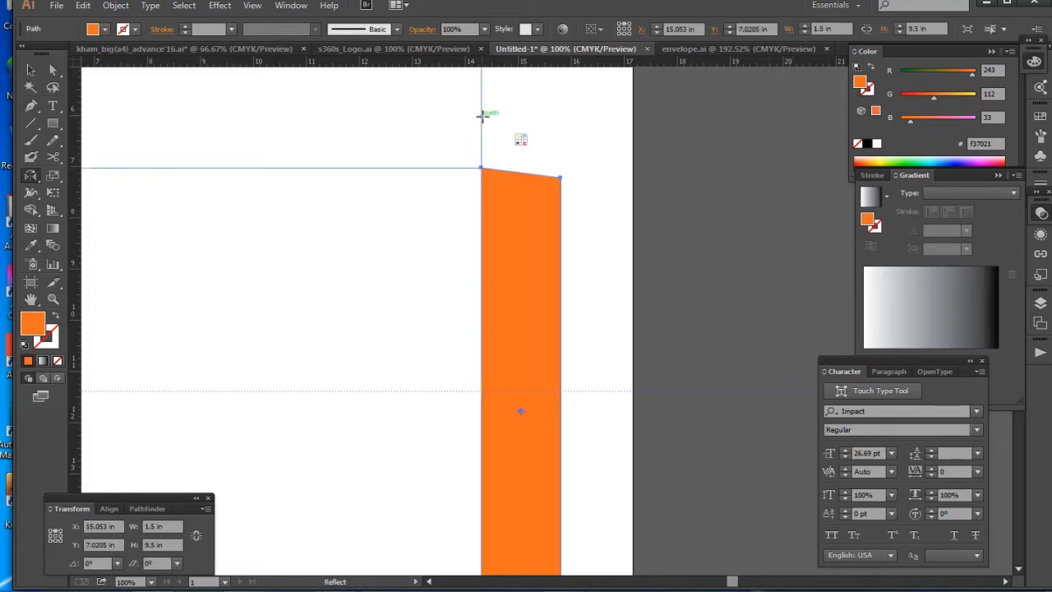
{"action": "left_click", "coordinate": [482, 117]}
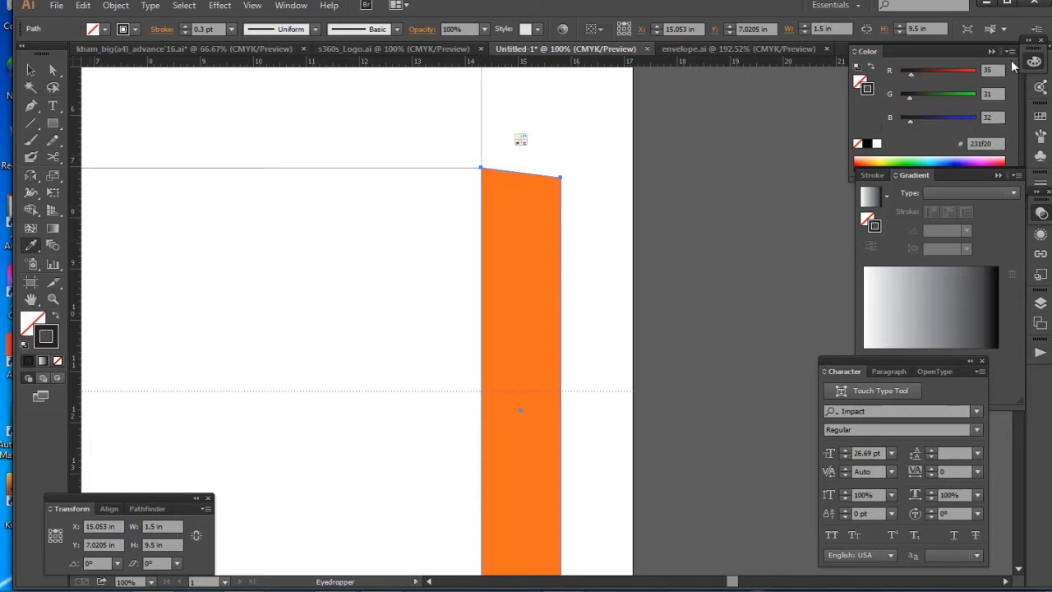
- Switch the colour sliders to CMYK and set the flap outline's stroke to C 0, M 0, Y 0, K 100
{"action": "left_click", "coordinate": [1010, 51]}
{"action": "left_click", "coordinate": [914, 129]}
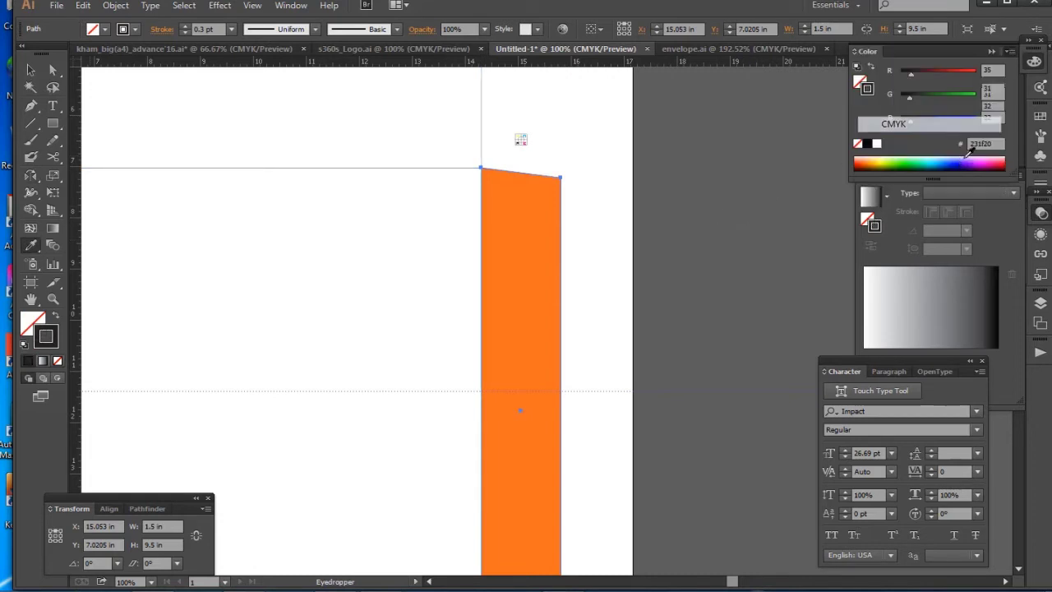
{"action": "left_click", "coordinate": [874, 143]}
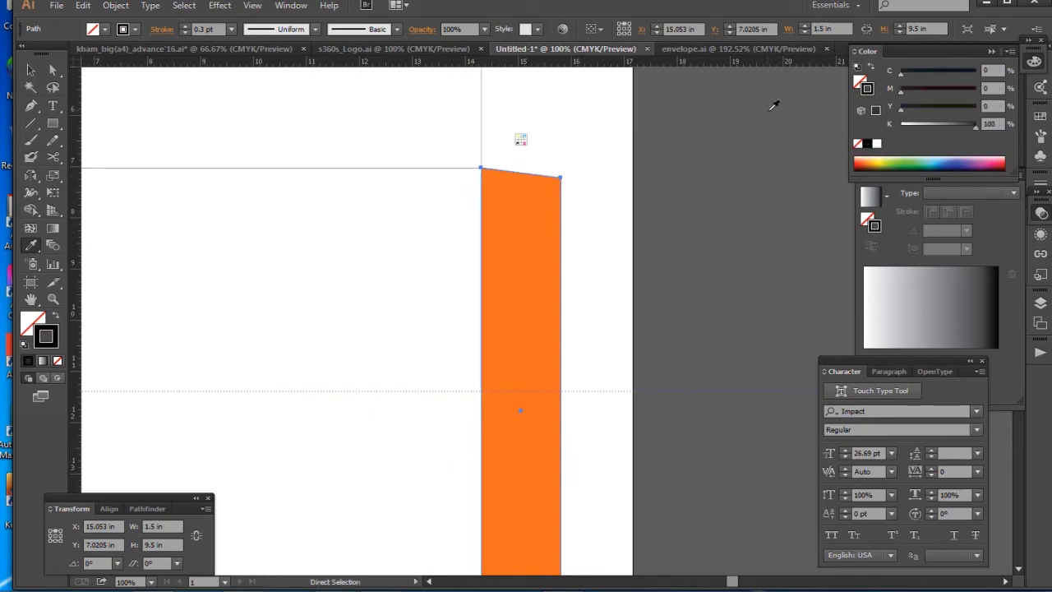
- Set the outlines of the three stacked envelope panels to C 0, M 0, Y 0, K 100
{"action": "key", "text": "ctrl+minus"}
{"action": "key", "text": "ctrl+minus"}
{"action": "key", "text": "ctrl+minus"}
{"action": "key", "text": "ctrl+minus"}
{"action": "key", "text": "ctrl+minus"}
{"action": "left_click_drag", "start_coordinate": [485, 235], "coordinate": [510, 453]}
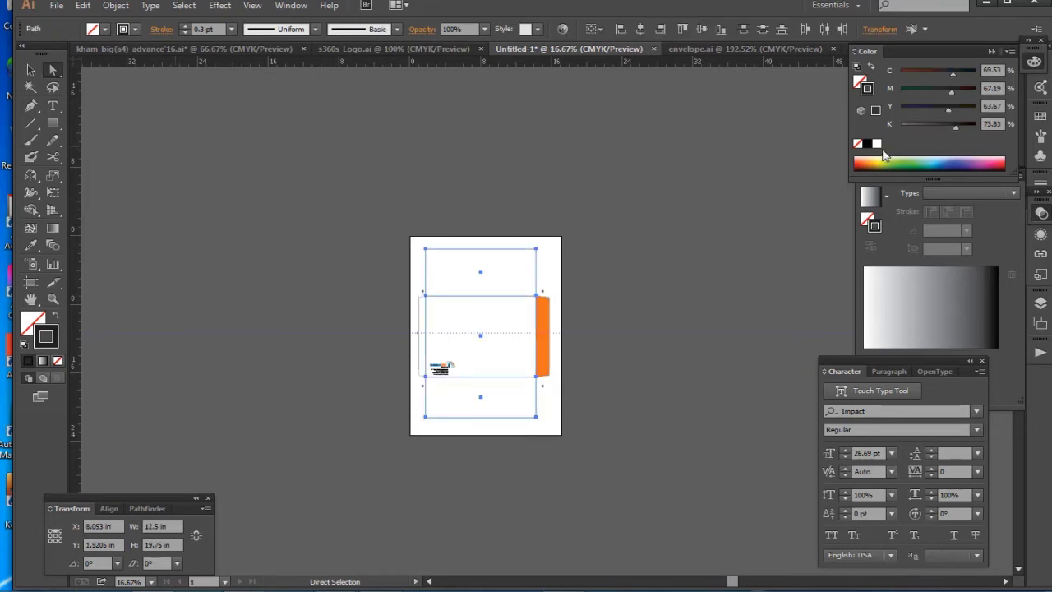
{"action": "left_click", "coordinate": [740, 169]}
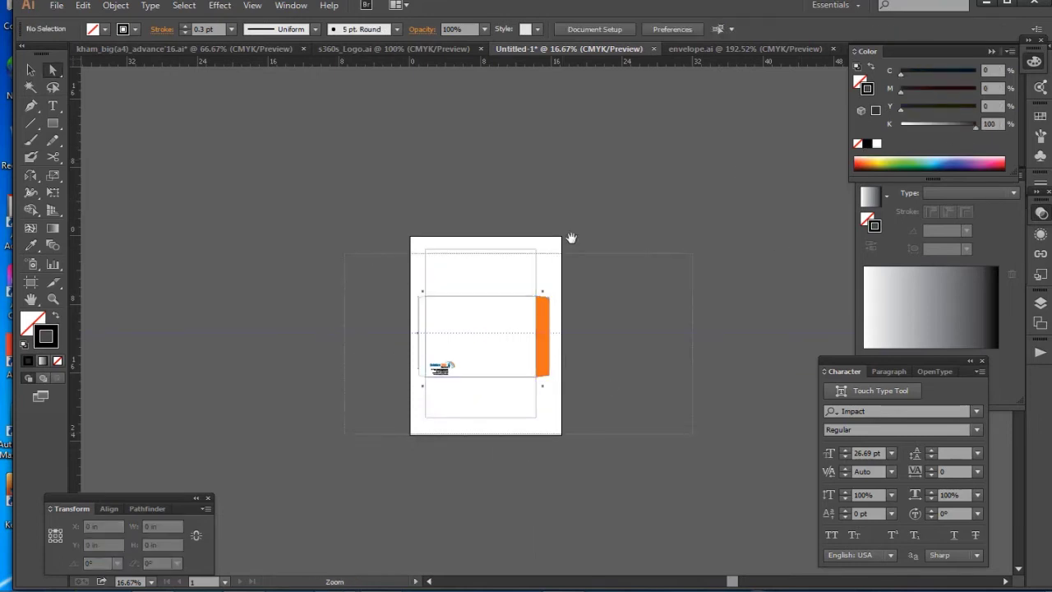
{"action": "left_click_drag", "start_coordinate": [570, 237], "coordinate": [386, 413]}
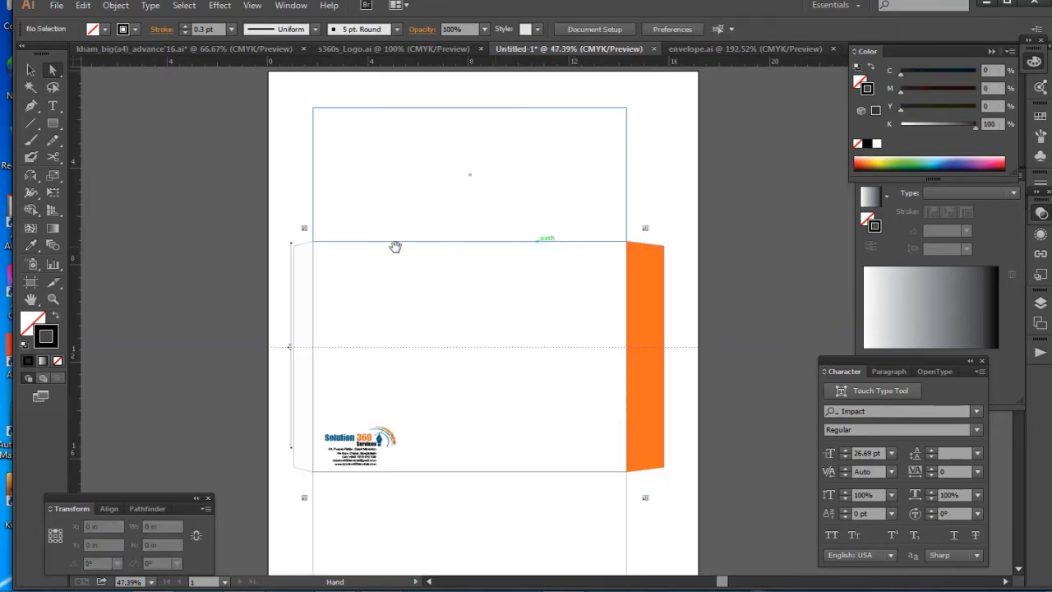
{"action": "left_click", "coordinate": [294, 262]}
{"action": "left_click", "coordinate": [371, 301]}
- Raise the upper outer corner of the orange flap fill above its outline, to Y 6.8885 in
{"action": "left_click_drag", "start_coordinate": [480, 336], "coordinate": [544, 294]}
{"action": "scroll", "coordinate": [544, 294], "scroll_direction": "up", "scroll_amount": 2}
{"action": "scroll", "coordinate": [553, 306], "scroll_direction": "up", "scroll_amount": 3}
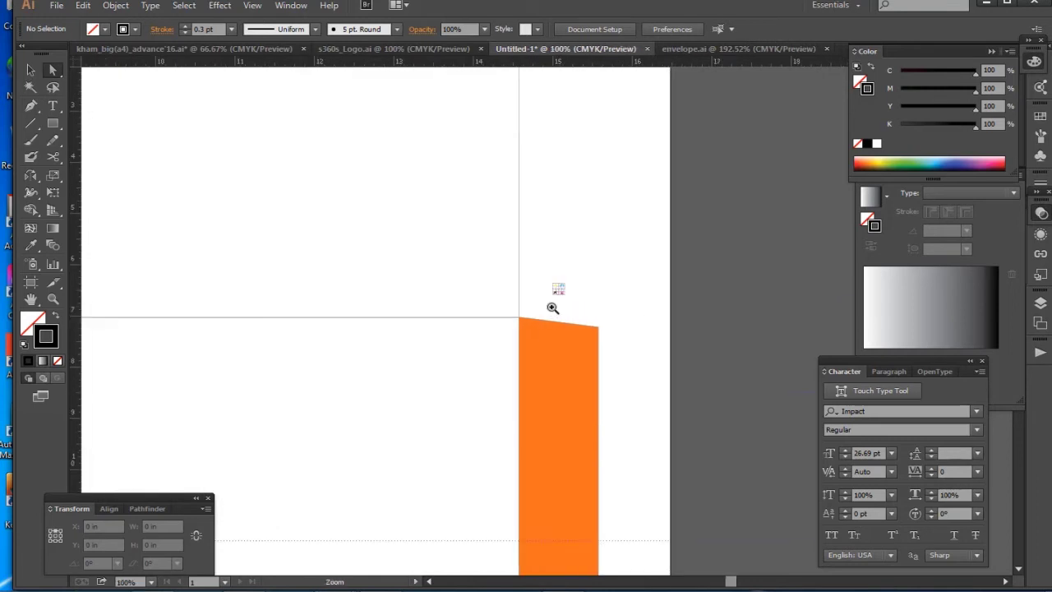
{"action": "left_click", "coordinate": [538, 419]}
{"action": "left_click", "coordinate": [658, 370]}
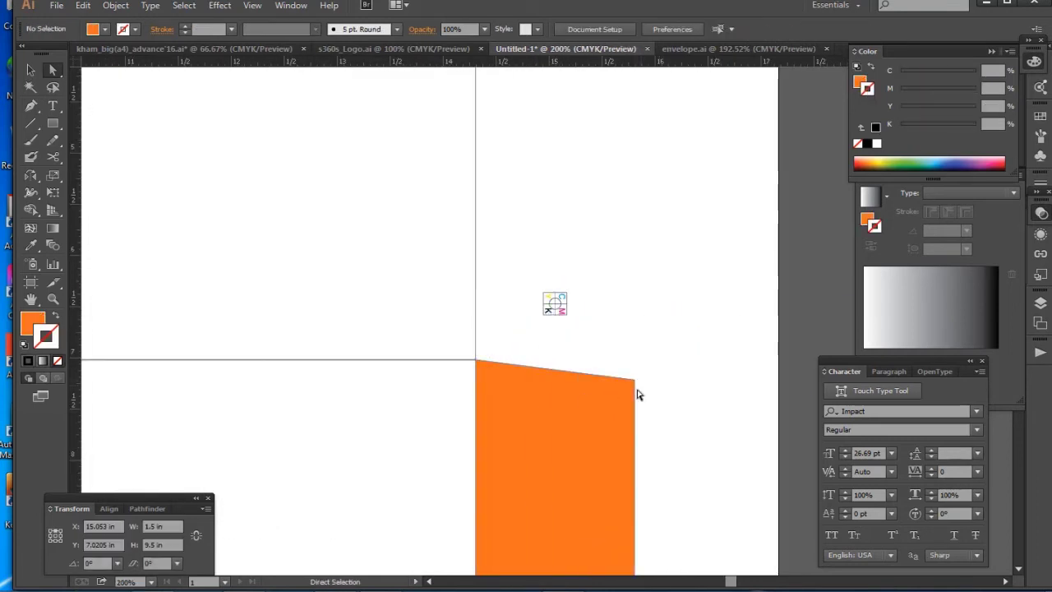
{"action": "key", "text": "a"}
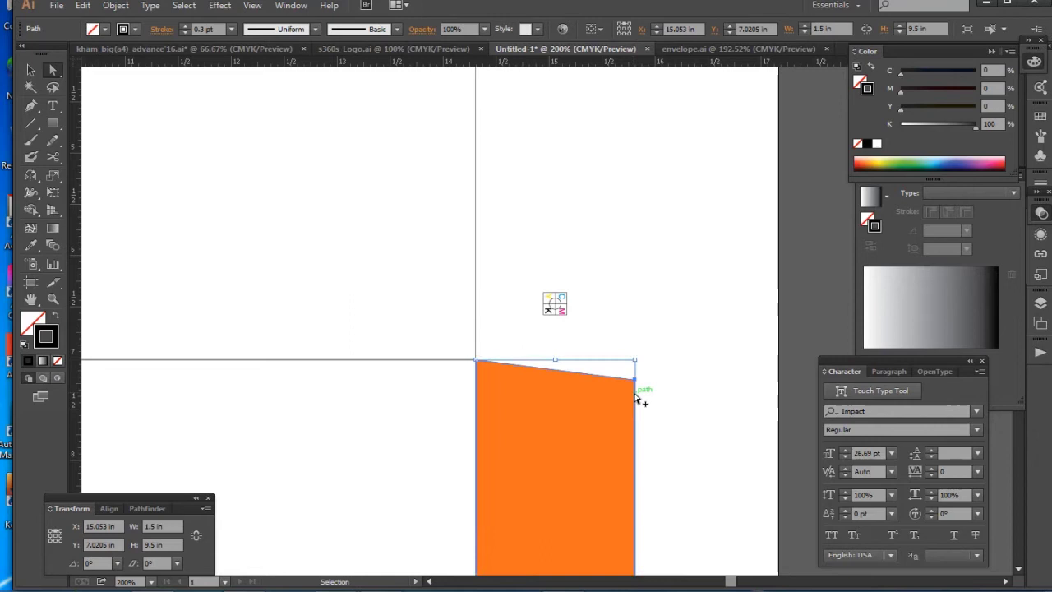
{"action": "left_click", "coordinate": [619, 405]}
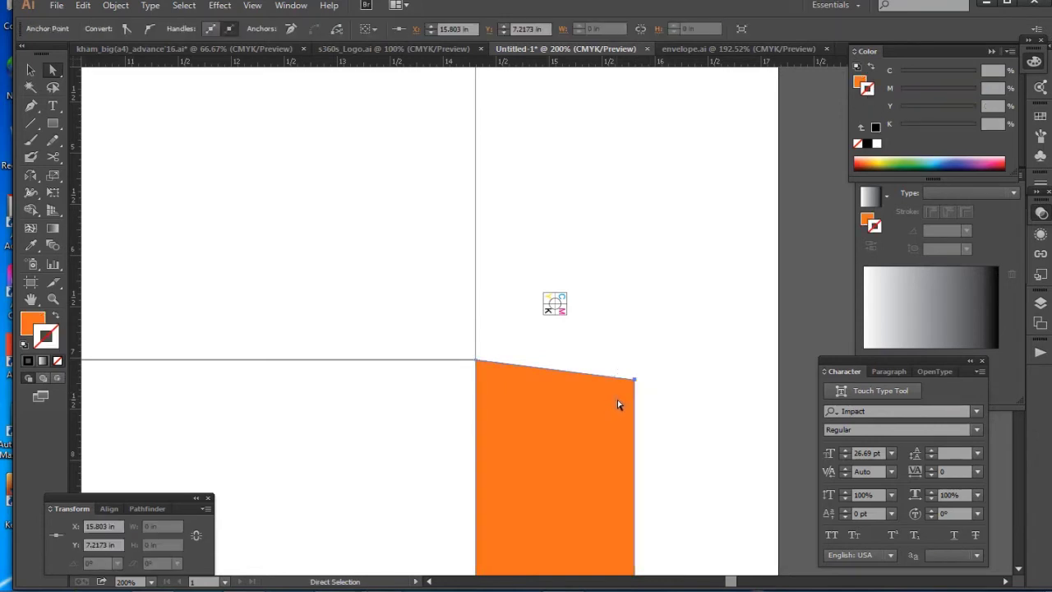
{"action": "left_click_drag", "start_coordinate": [638, 382], "coordinate": [638, 349]}
- Pull the orange fill's lower outer corner down past the outline and extend its outer edge outward for bleed
{"action": "left_click_drag", "start_coordinate": [650, 461], "coordinate": [655, 285]}
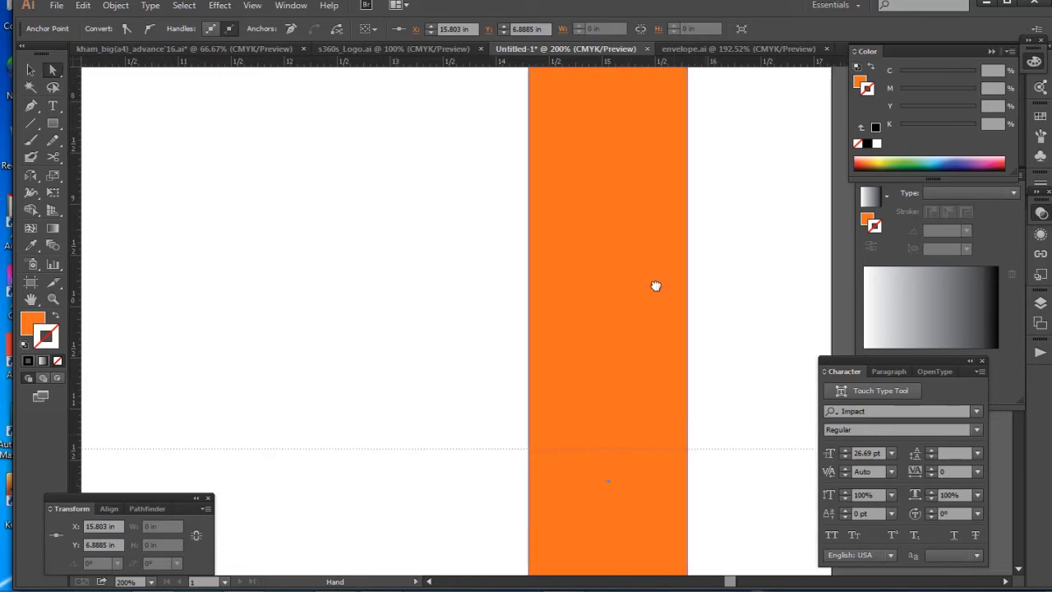
{"action": "scroll", "coordinate": [655, 285], "scroll_direction": "down", "scroll_amount": 3}
{"action": "scroll", "coordinate": [653, 425], "scroll_direction": "down", "scroll_amount": 2}
{"action": "scroll", "coordinate": [615, 184], "scroll_direction": "down", "scroll_amount": 4}
{"action": "left_click_drag", "start_coordinate": [666, 293], "coordinate": [689, 313]}
{"action": "left_click", "coordinate": [669, 313]}
{"action": "left_click", "coordinate": [771, 322]}
- Try to convert all text in the envelope layout to outlines
{"action": "key", "text": "ctrl+minus"}
{"action": "key", "text": "ctrl+minus"}
{"action": "key", "text": "ctrl+minus"}
{"action": "key", "text": "ctrl+minus"}
{"action": "key", "text": "ctrl+minus"}
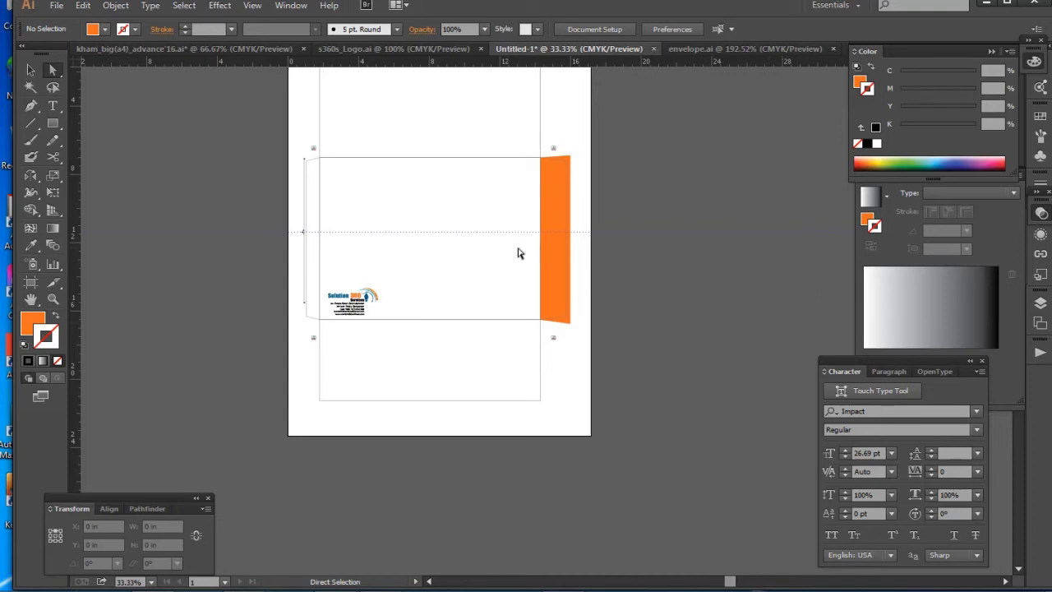
{"action": "mouse_move", "coordinate": [527, 272]}
{"action": "left_mouse_down"}
{"action": "mouse_move", "coordinate": [549, 326]}
{"action": "mouse_move", "coordinate": [516, 257]}
{"action": "left_mouse_up"}
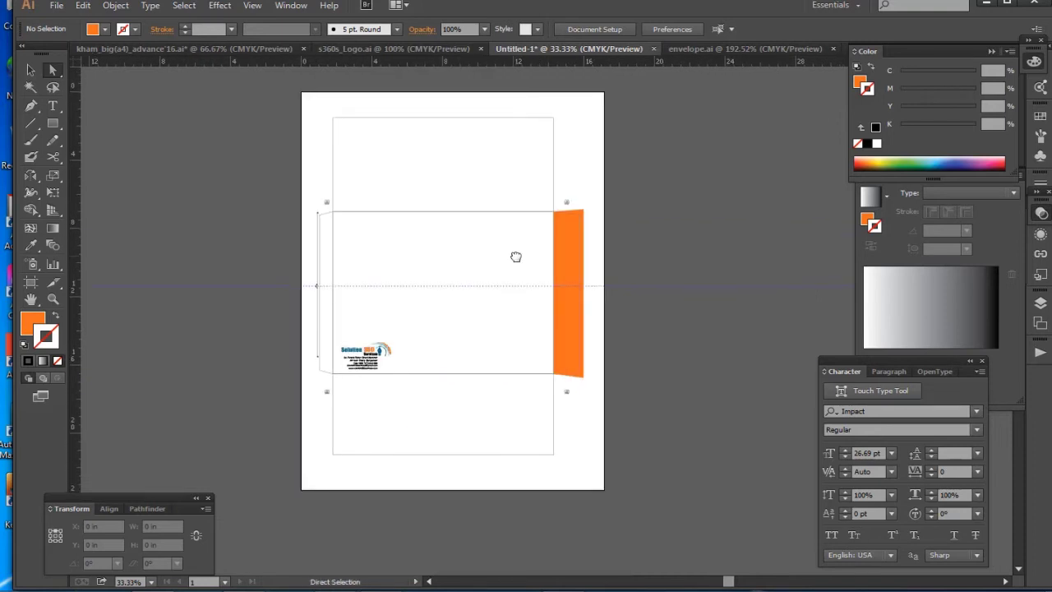
{"action": "key", "text": "ctrl+a"}
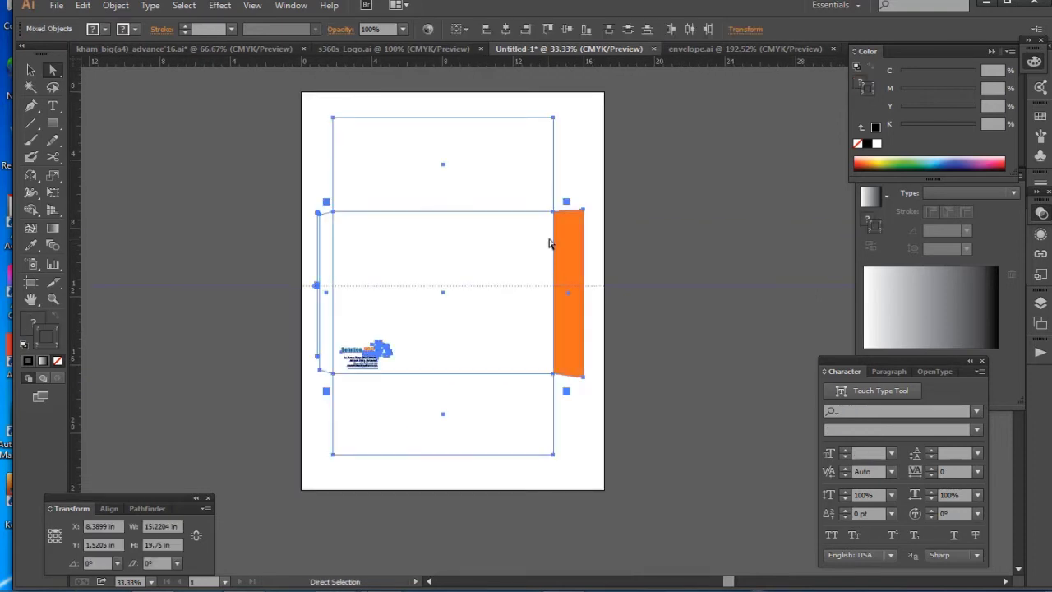
{"action": "left_click", "coordinate": [150, 5]}
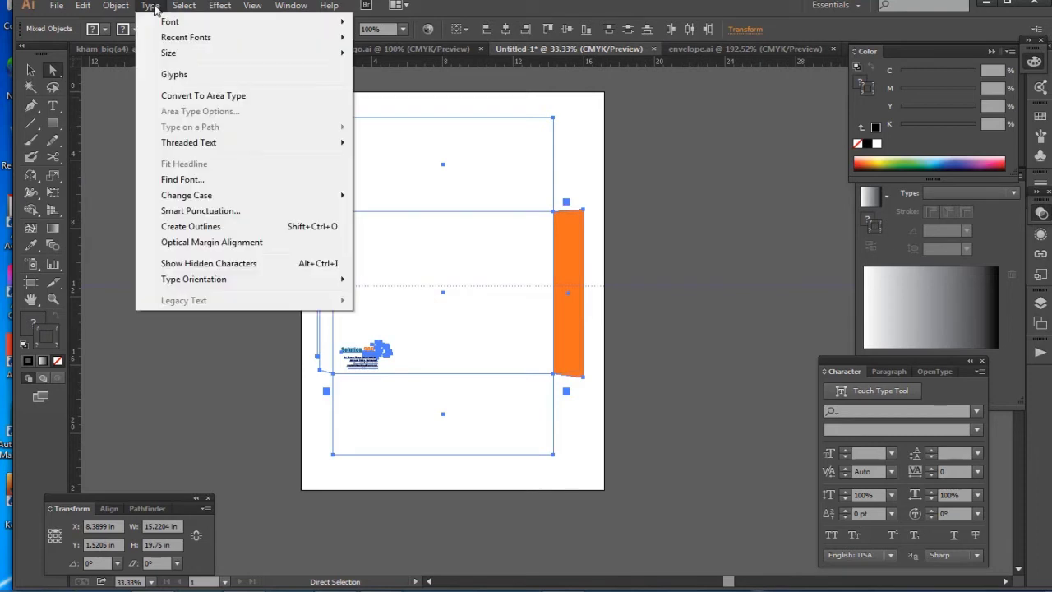
{"action": "left_click", "coordinate": [204, 229]}
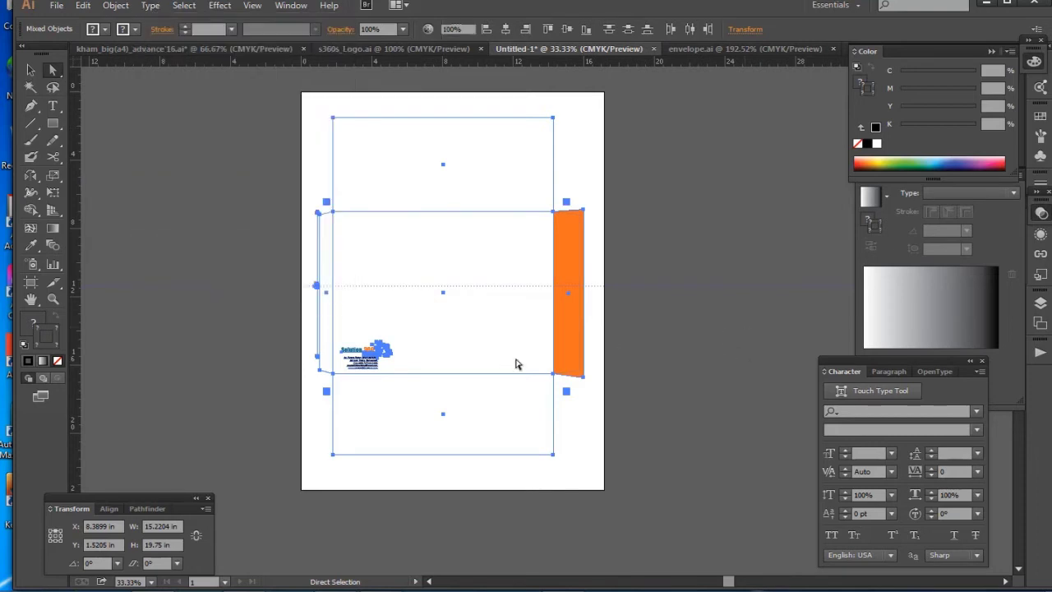
{"action": "left_click", "coordinate": [618, 351]}
{"action": "key", "text": "ctrl+0"}
{"action": "key", "text": "ctrl+z"}
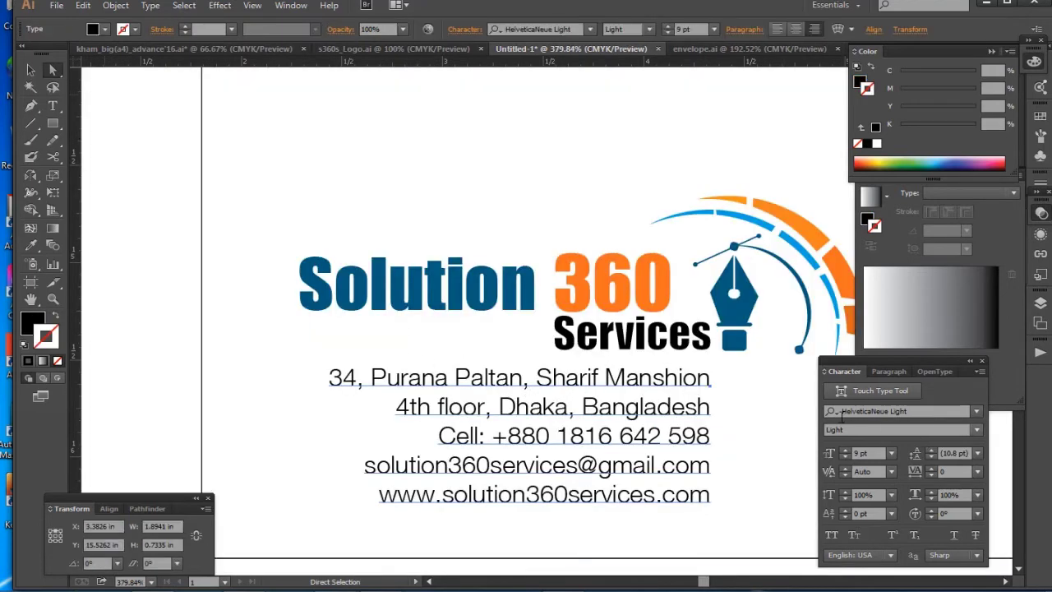
- Convert all live text in the envelope layout to outlines, including the company name and the address block
{"action": "key", "text": "ctrl+a"}
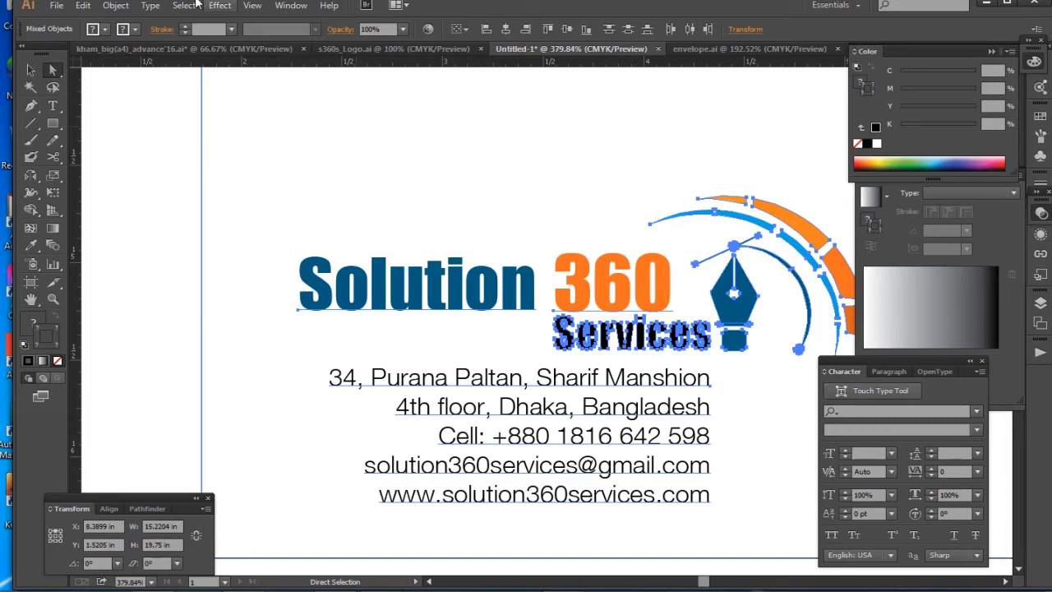
{"action": "left_click", "coordinate": [150, 6]}
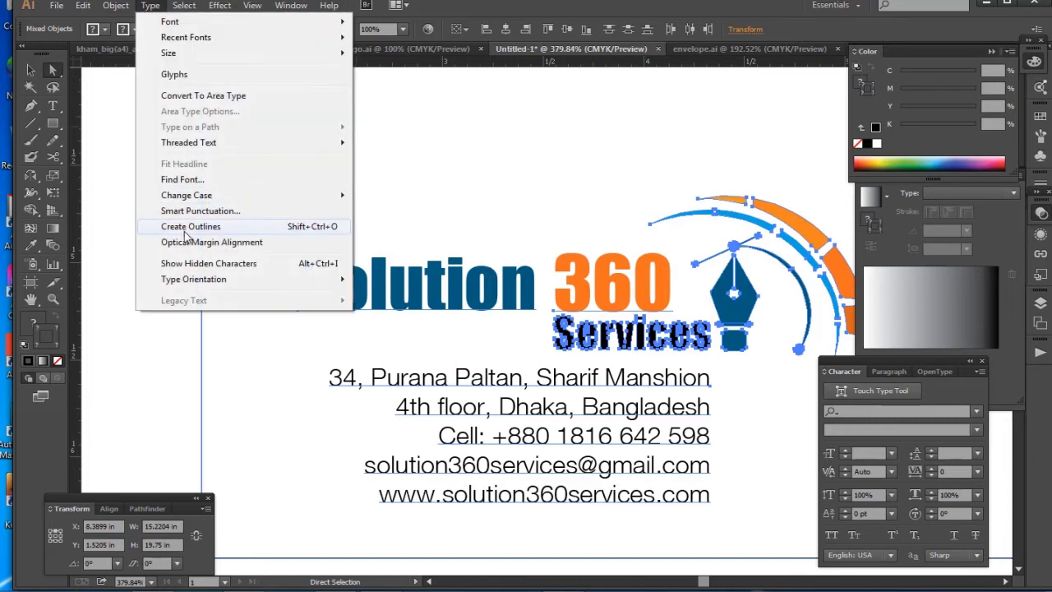
{"action": "left_click", "coordinate": [211, 230]}
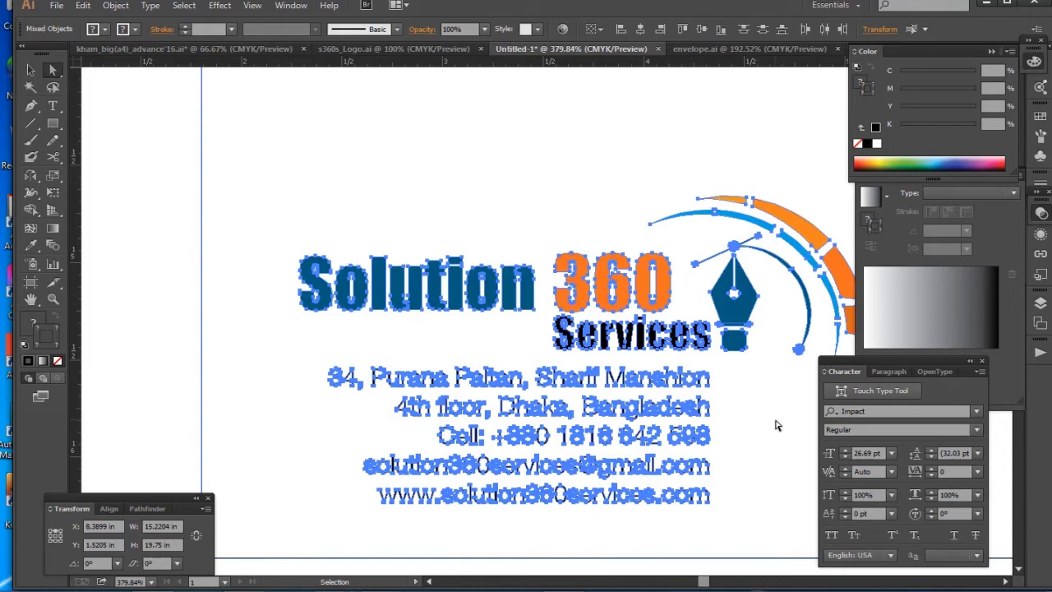
- Clear all guides from the envelope document
{"action": "key", "text": "ctrl+minus"}
{"action": "key", "text": "ctrl+minus"}
{"action": "key", "text": "ctrl+minus"}
{"action": "key", "text": "ctrl+minus"}
{"action": "key", "text": "ctrl+minus"}
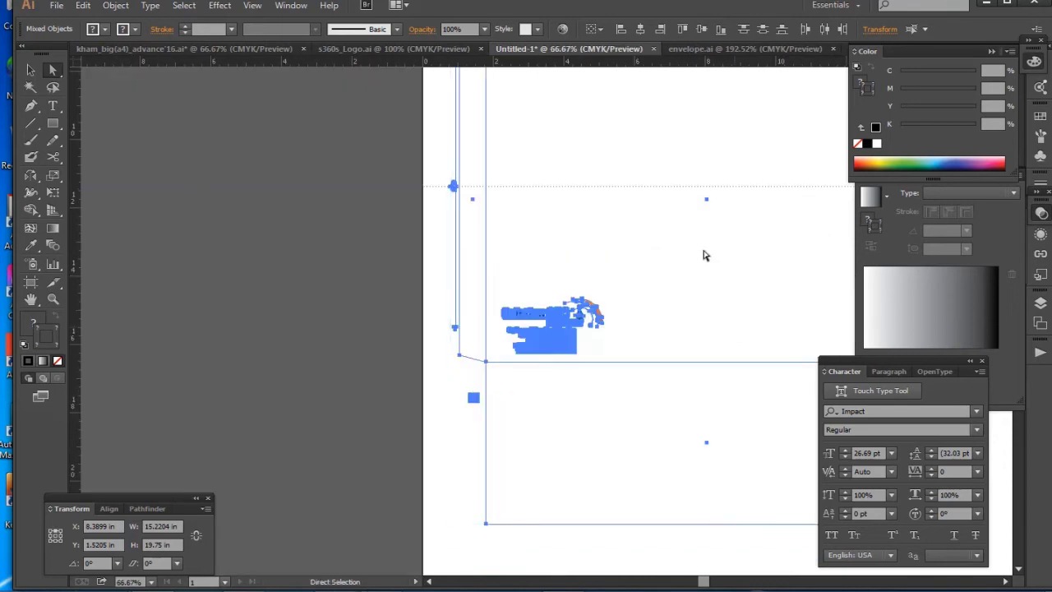
{"action": "left_click_drag", "start_coordinate": [650, 206], "coordinate": [529, 324]}
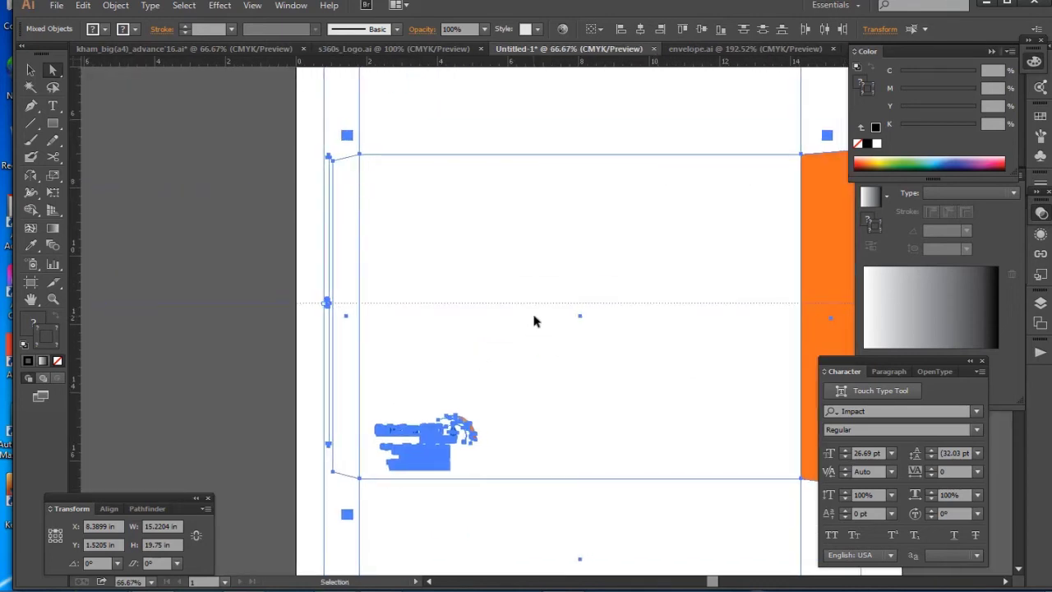
{"action": "left_click", "coordinate": [251, 6]}
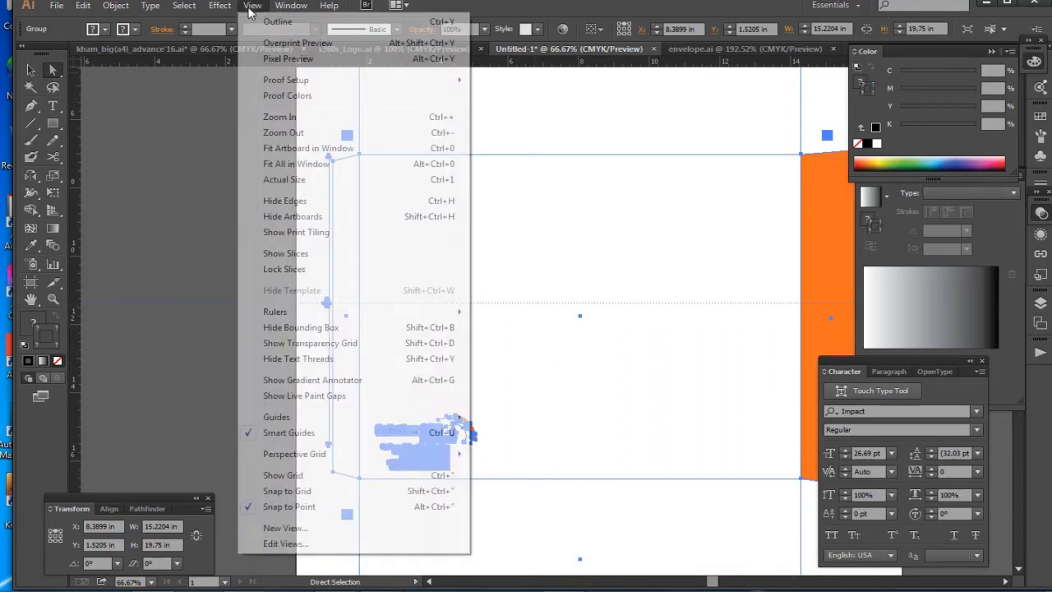
{"action": "mouse_move", "coordinate": [304, 417]}
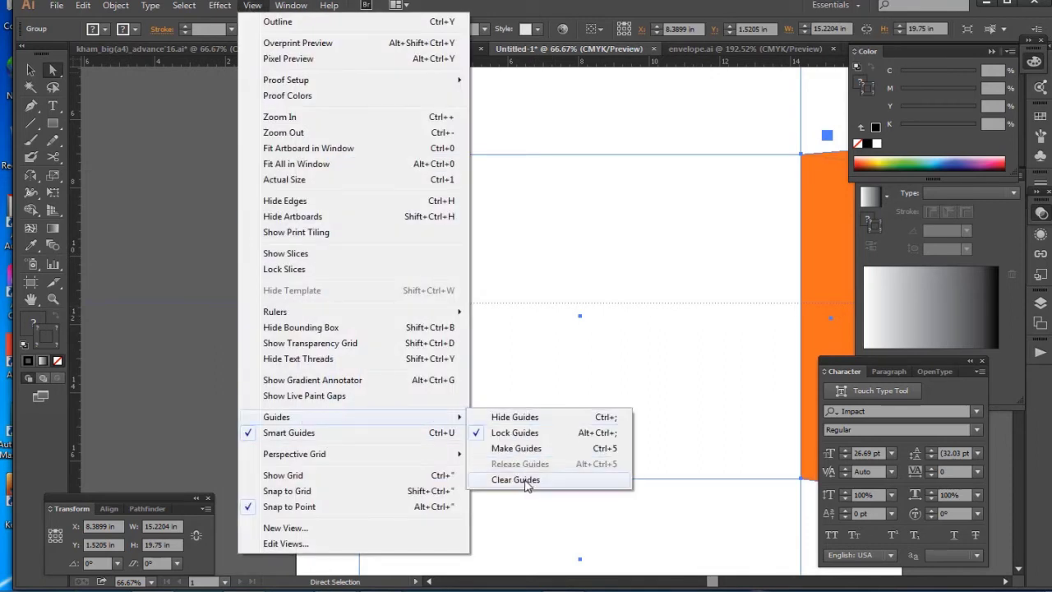
{"action": "left_click", "coordinate": [516, 481]}
{"action": "key", "text": "ctrl+minus"}
{"action": "key", "text": "ctrl+minus"}
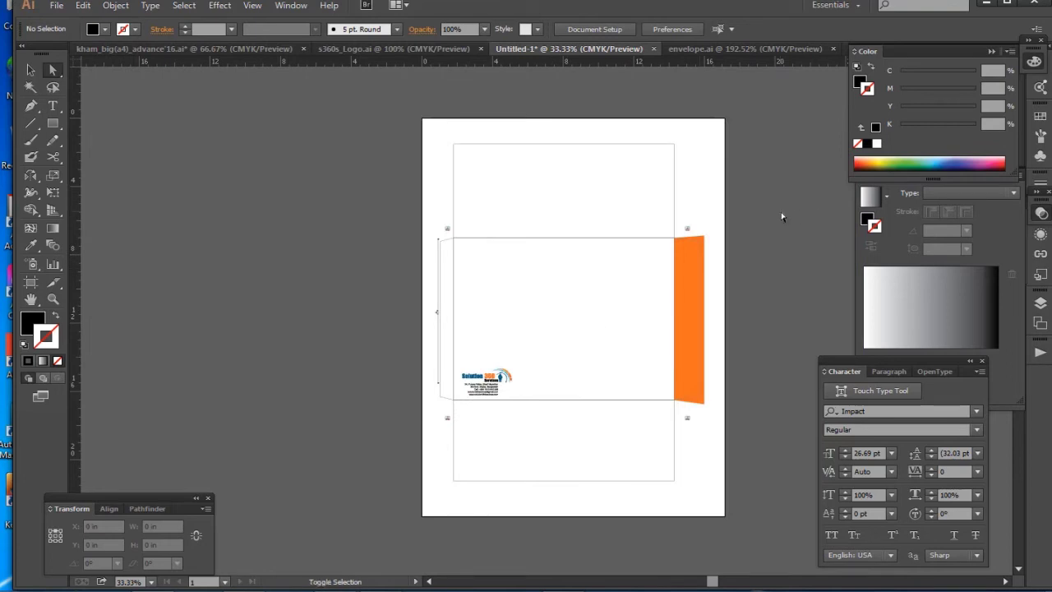
- Save the envelope to the Desktop as an Illustrator EPS file named "A4 size kham"
{"action": "left_click", "coordinate": [56, 6]}
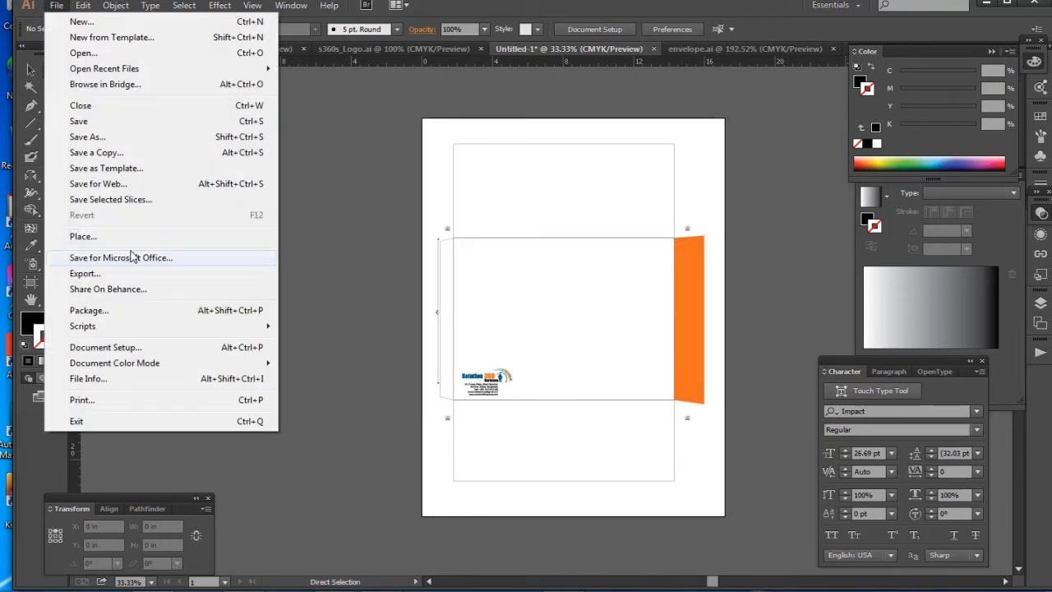
{"action": "left_click", "coordinate": [112, 138]}
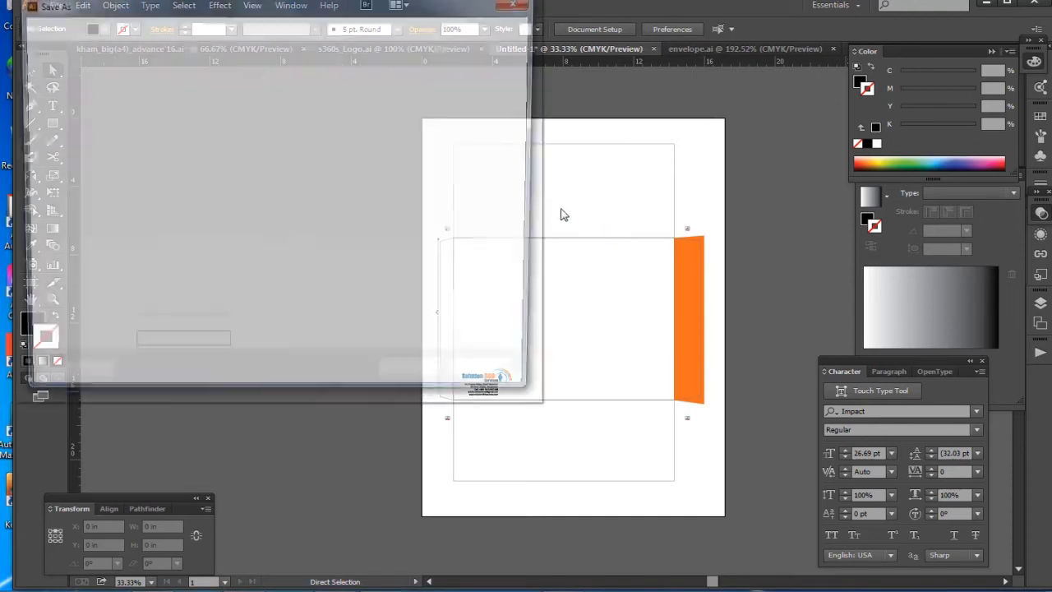
{"action": "scroll", "coordinate": [65, 123], "scroll_direction": "up", "scroll_amount": 3}
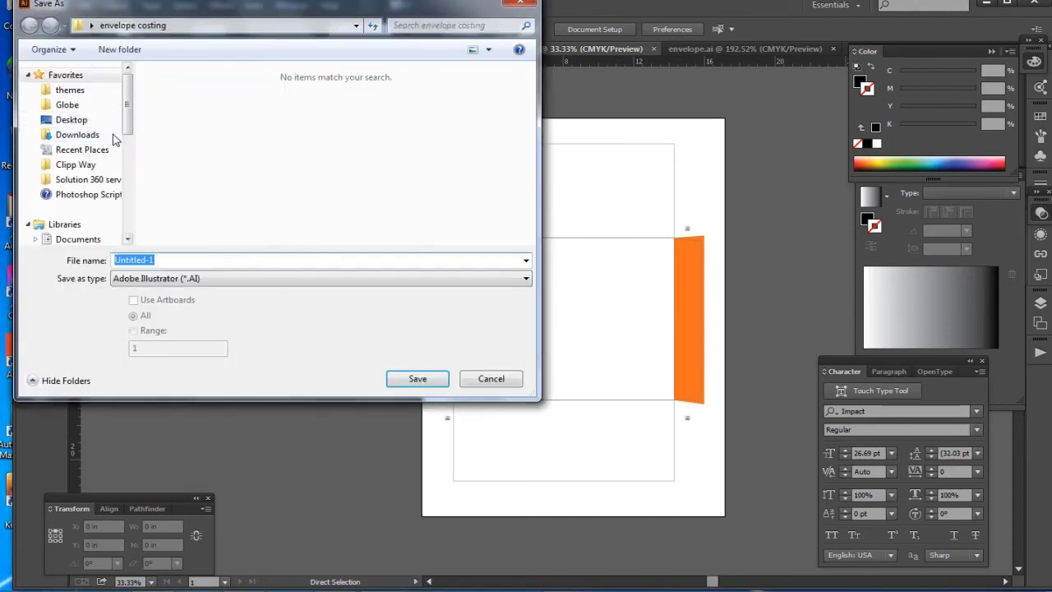
{"action": "left_click", "coordinate": [70, 119]}
{"action": "left_click", "coordinate": [221, 279]}
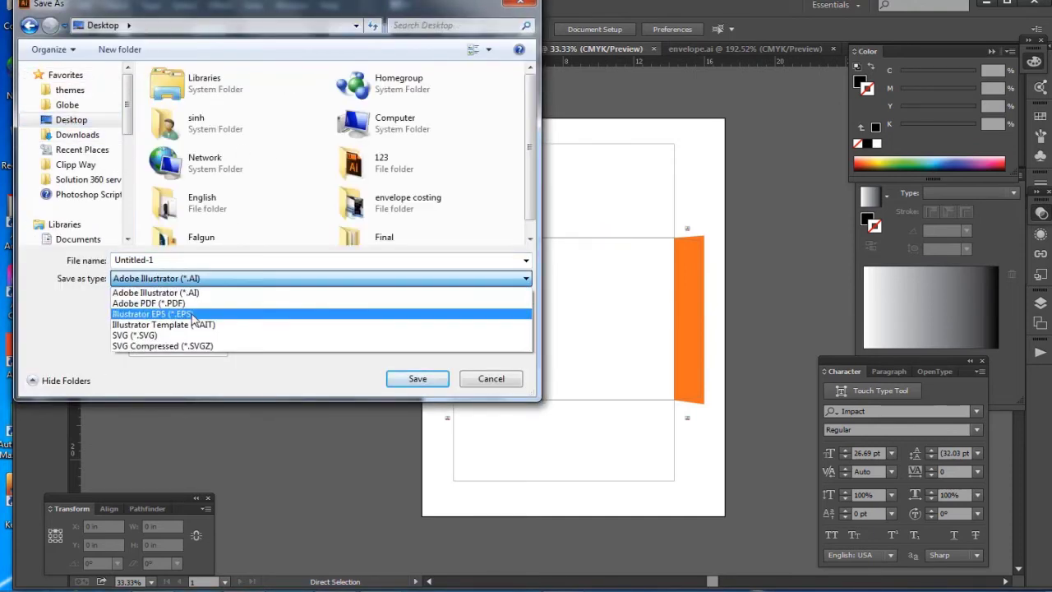
{"action": "left_click", "coordinate": [195, 311]}
{"action": "type", "text": "A4 sizе kham"}
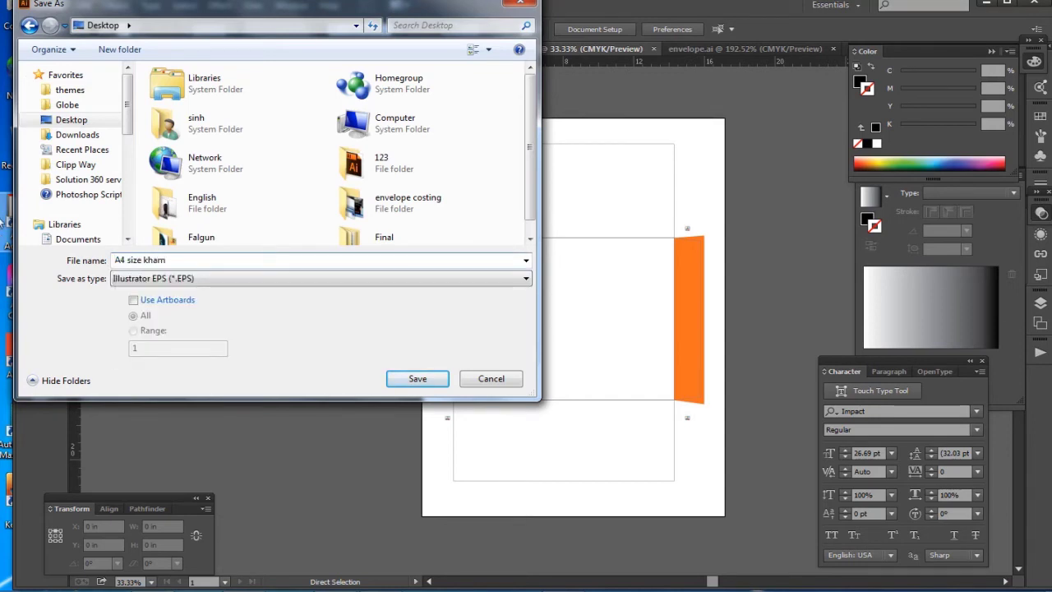
{"action": "key", "text": "Return"}
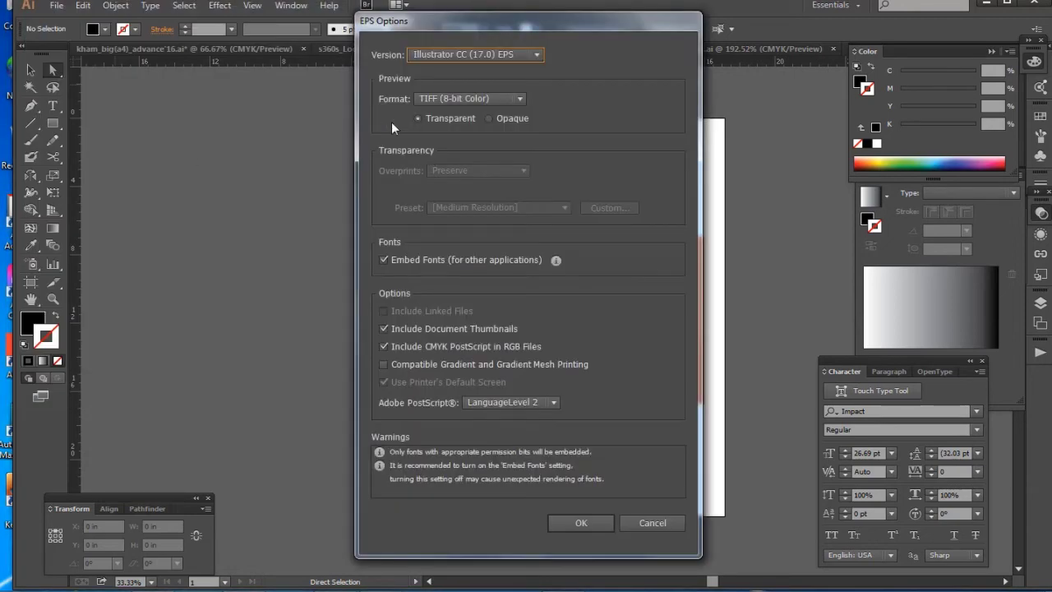
- Write the EPS with version Illustrator CC (17.0) EPS and Adobe PostScript set to LanguageLevel 3
{"action": "left_click", "coordinate": [504, 55]}
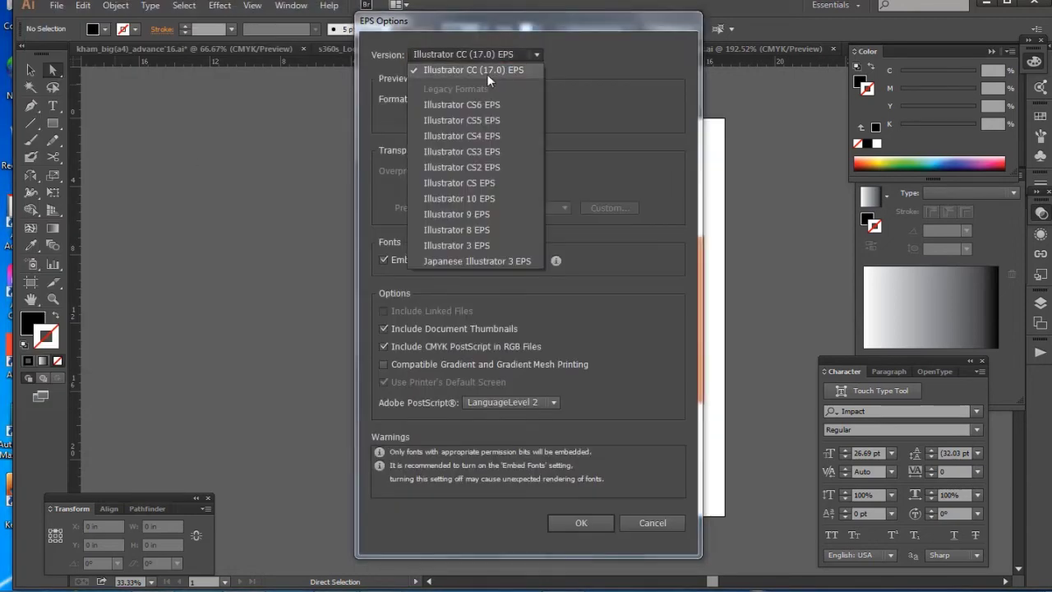
{"action": "left_click", "coordinate": [519, 69]}
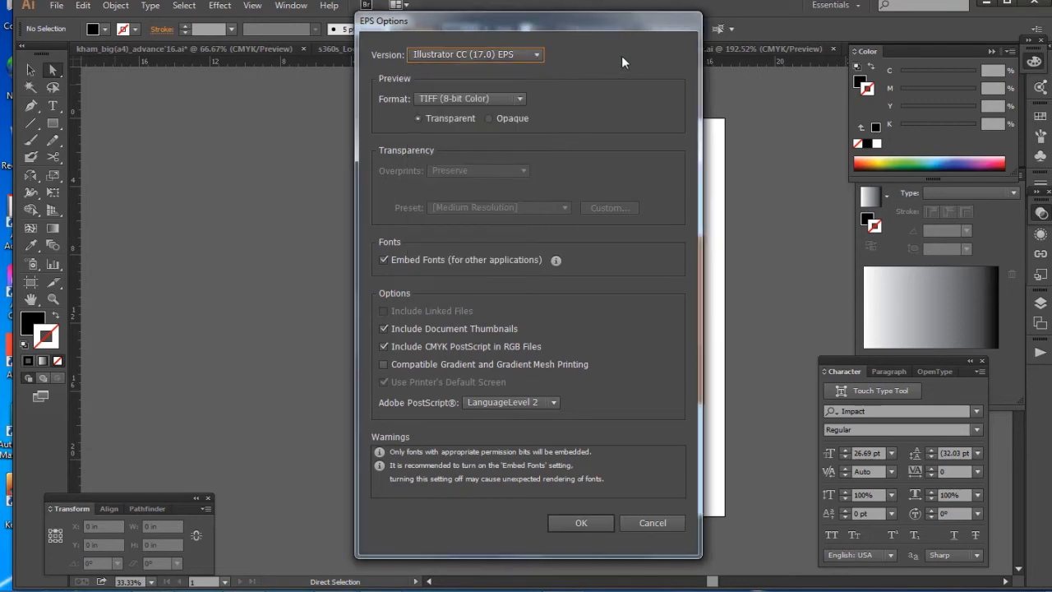
{"action": "left_click", "coordinate": [521, 401]}
{"action": "left_click", "coordinate": [534, 434]}
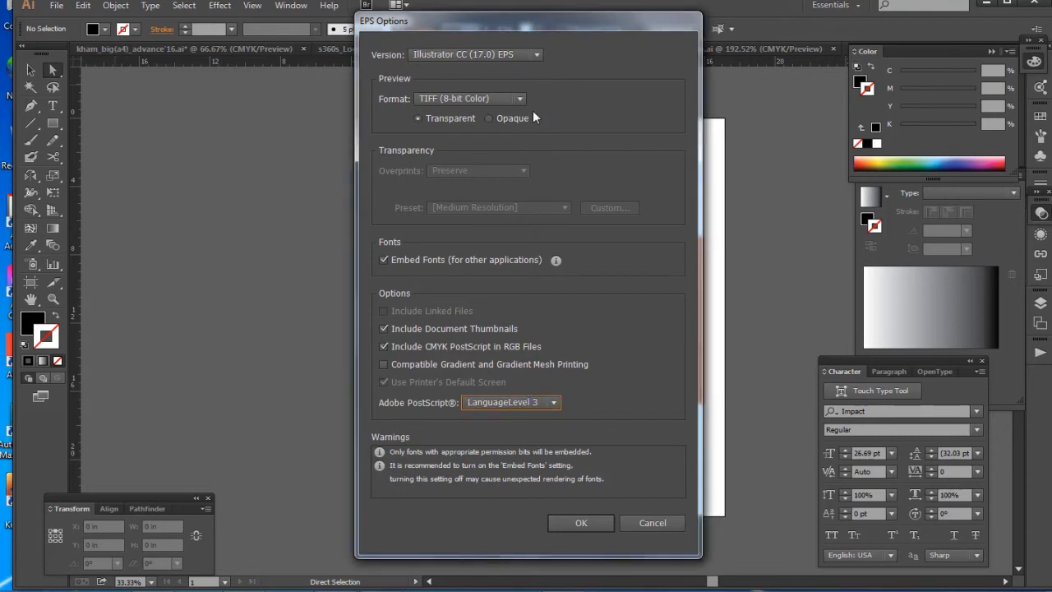
{"action": "left_click", "coordinate": [499, 51]}
{"action": "left_click", "coordinate": [498, 51]}
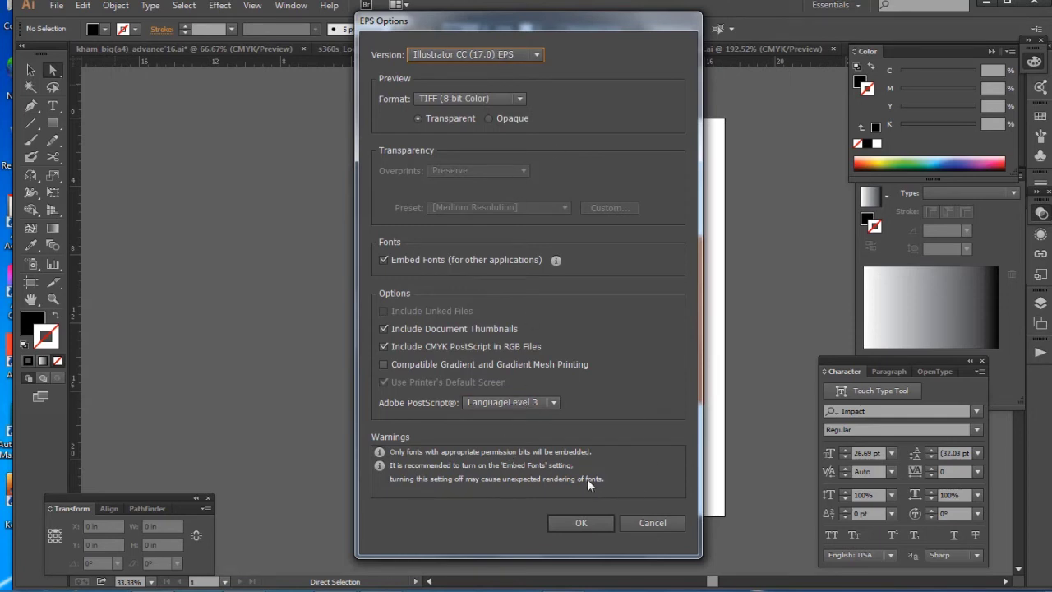
{"action": "left_click", "coordinate": [580, 523]}
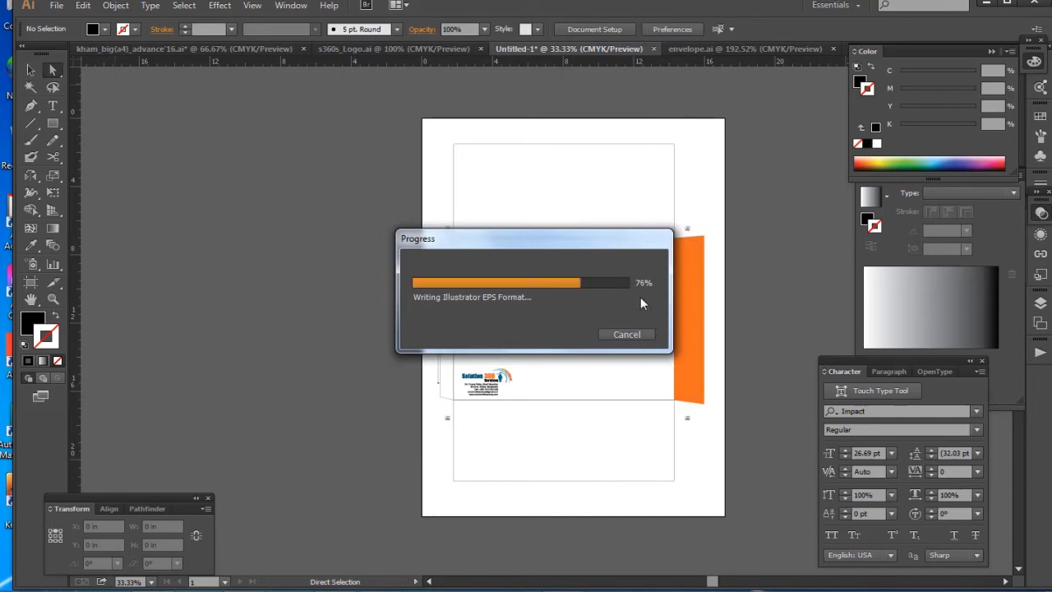
{"action": "left_click_drag", "start_coordinate": [349, 141], "coordinate": [799, 551]}
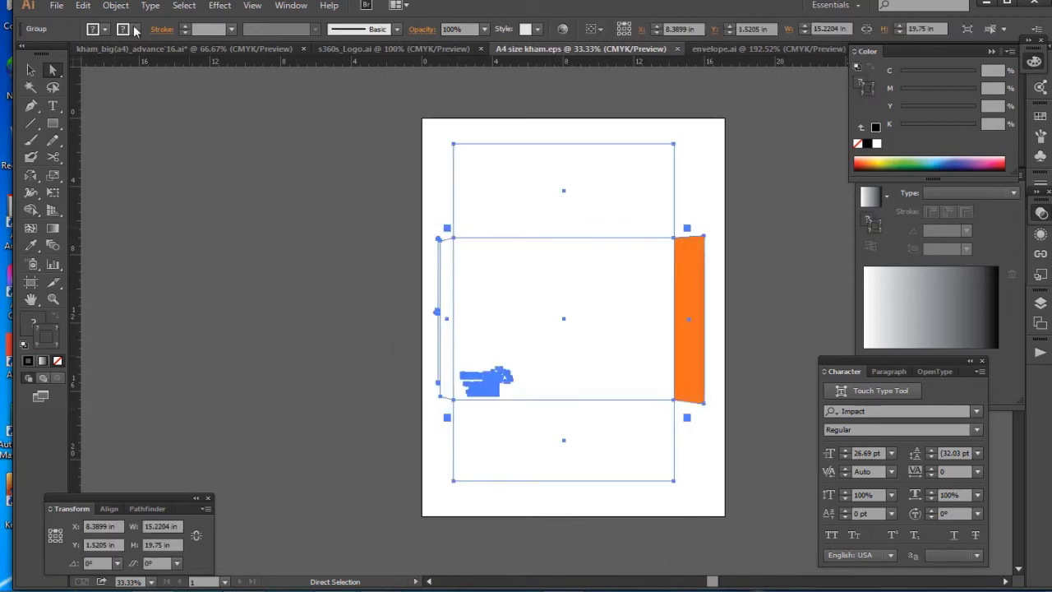
{"action": "left_click", "coordinate": [117, 5]}
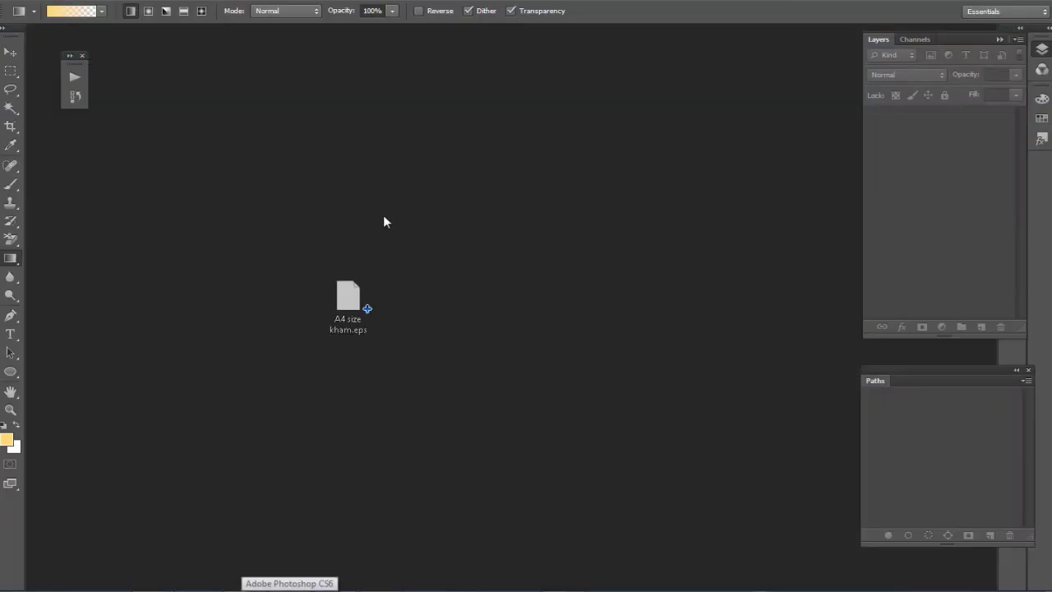
- Switch to Photoshop and open A4 size kham.eps, rasterizing it at 200 pixels/inch in CMYK Color mode
{"action": "left_click_drag", "start_coordinate": [385, 220], "coordinate": [384, 223]}
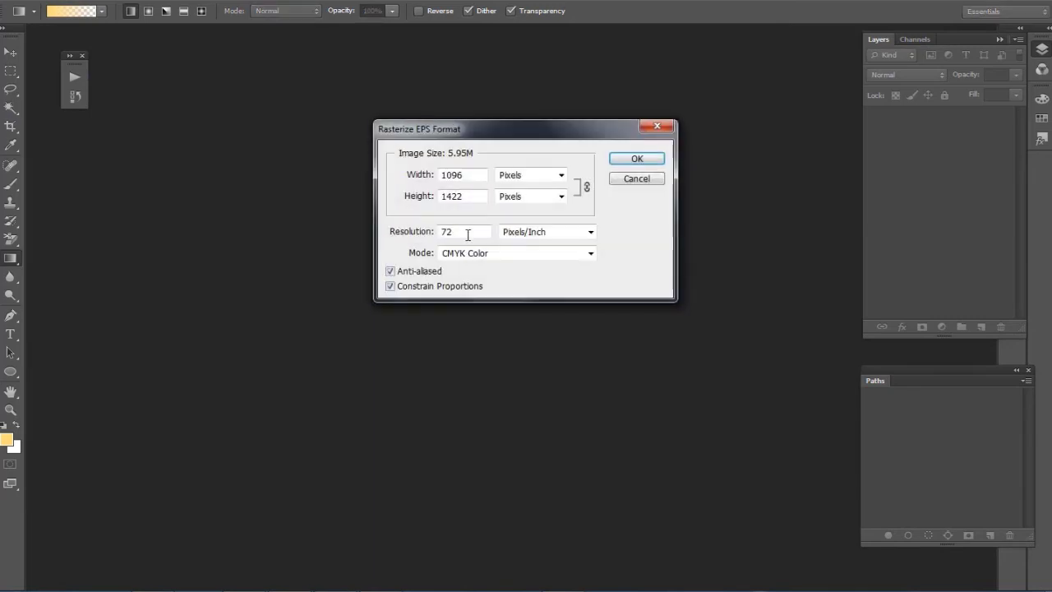
{"action": "double_click", "coordinate": [457, 235]}
{"action": "type", "text": "200"}
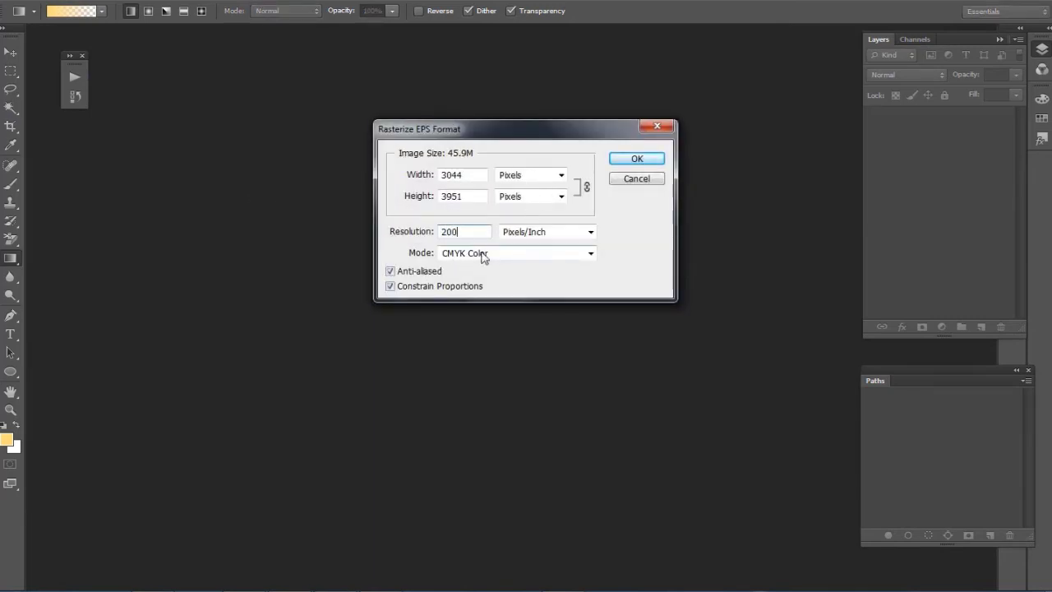
{"action": "left_click", "coordinate": [627, 162]}
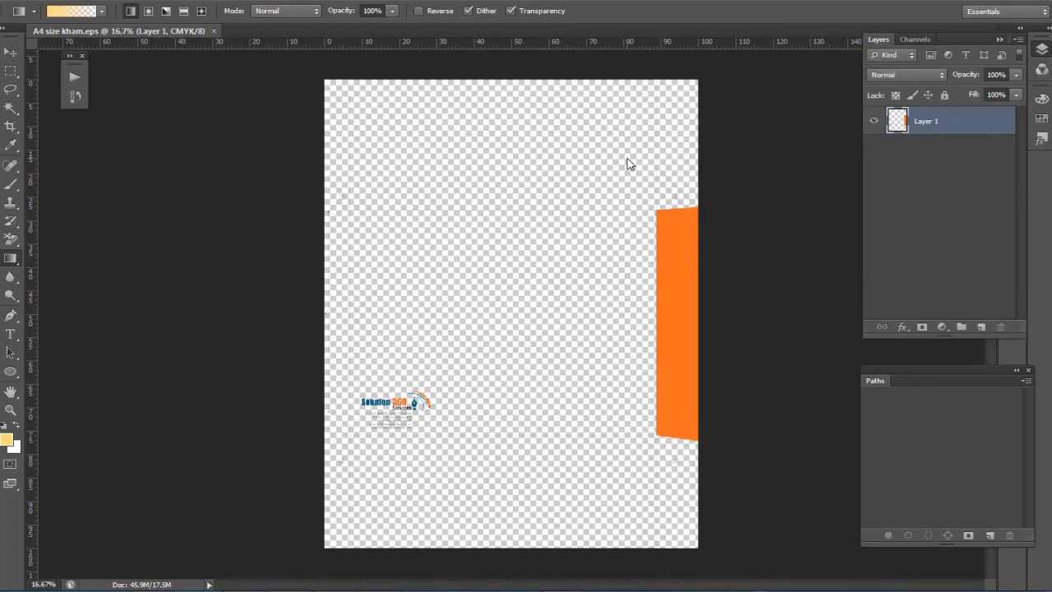
- Add a new layer, fill it with white and place it beneath the envelope artwork layer
{"action": "left_click", "coordinate": [980, 327]}
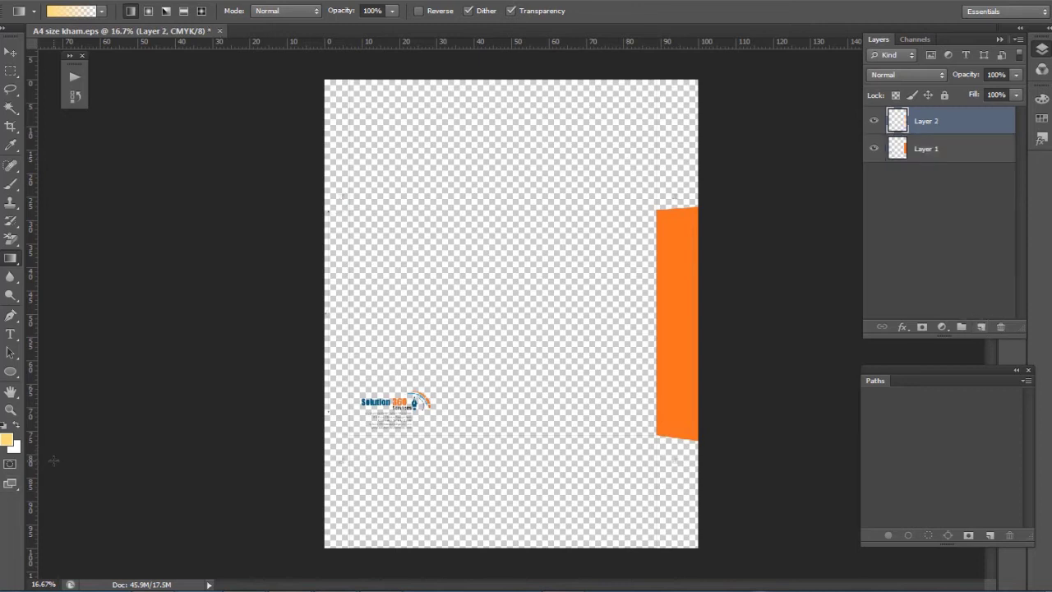
{"action": "key", "text": "ctrl+BackSpace"}
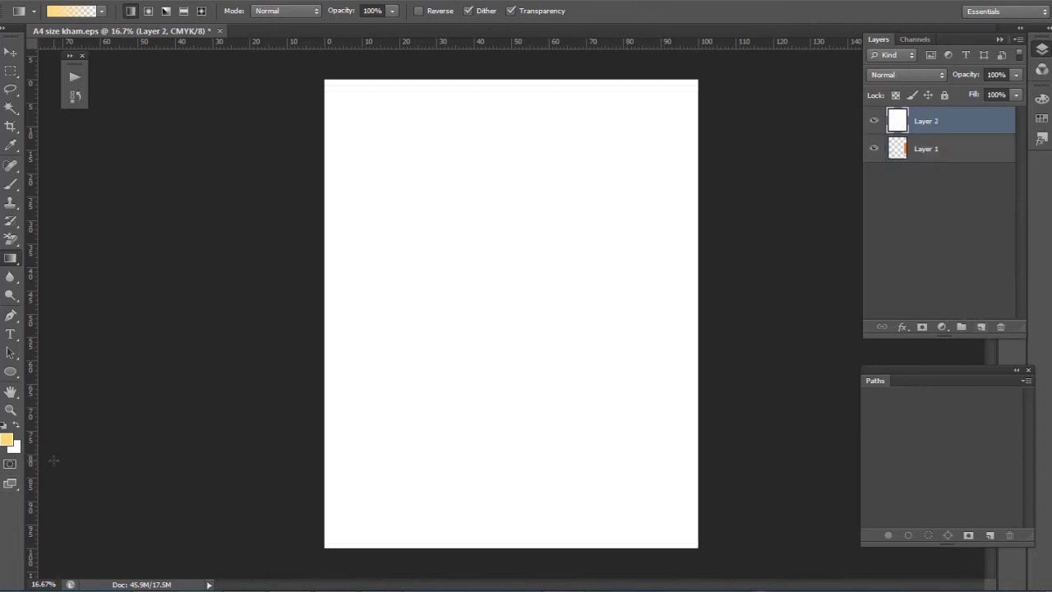
{"action": "key", "text": "ctrl+bracketleft"}
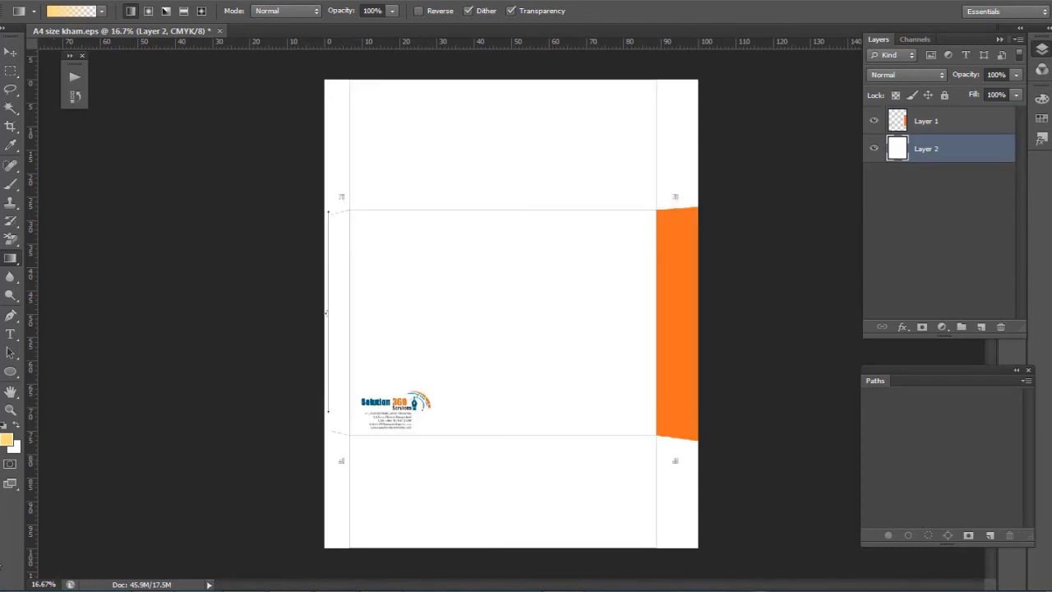
- Examine the Cyan channel on its own around the logo, flap outline and registration marks, and compare it with the Magenta channel
{"action": "left_click", "coordinate": [428, 412]}
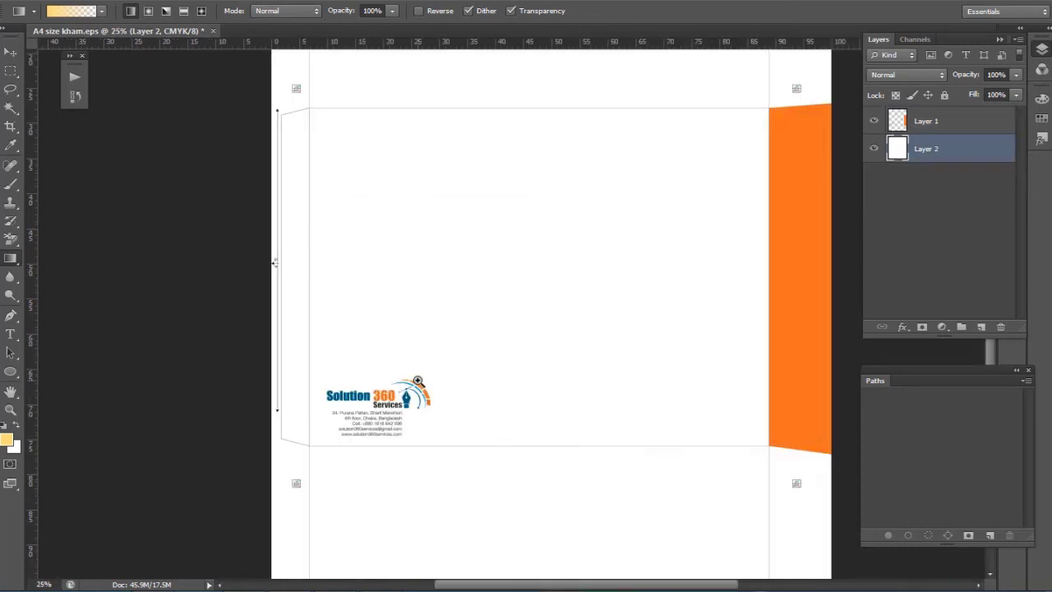
{"action": "left_click", "coordinate": [397, 423]}
{"action": "left_click", "coordinate": [354, 421]}
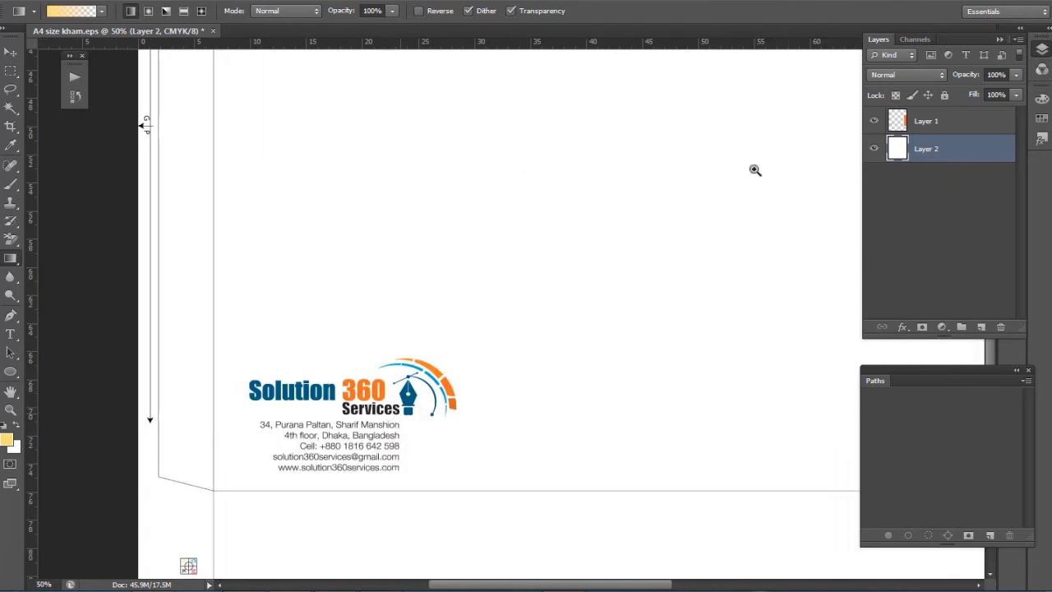
{"action": "left_click", "coordinate": [909, 41]}
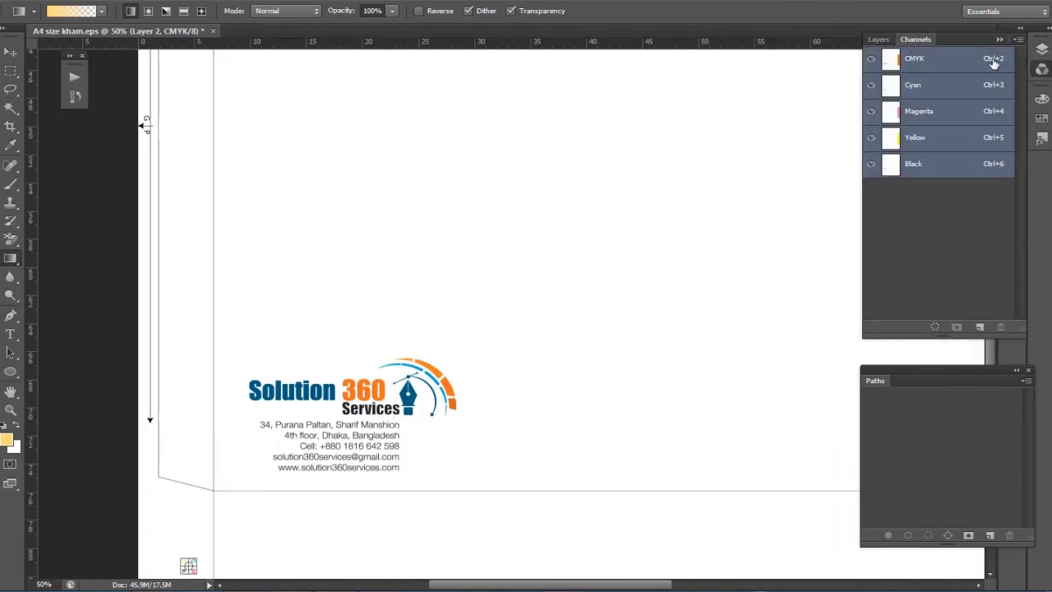
{"action": "left_click", "coordinate": [942, 86]}
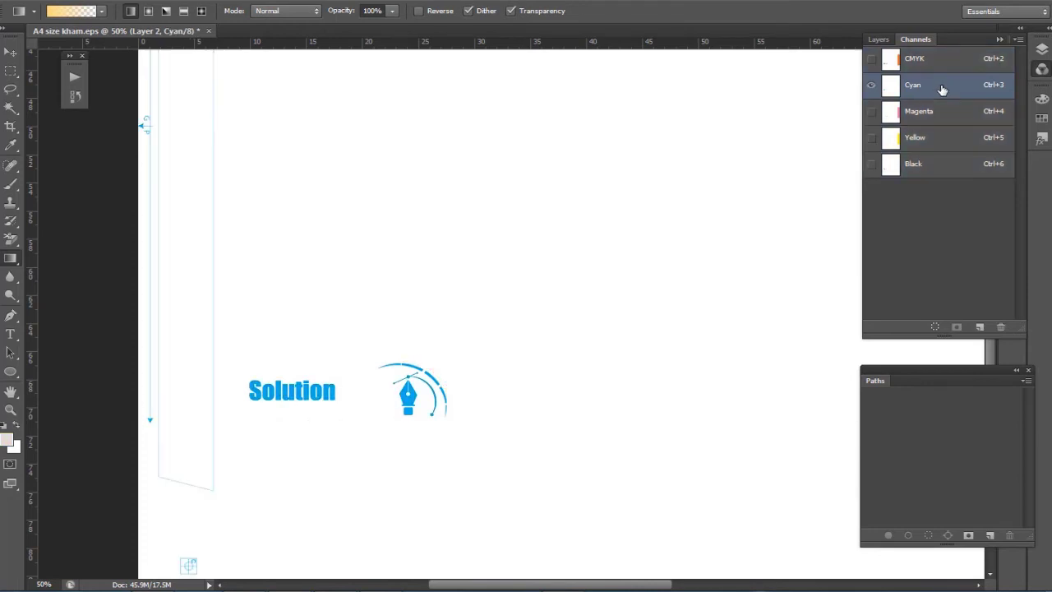
{"action": "left_click_drag", "start_coordinate": [183, 352], "coordinate": [260, 422]}
{"action": "scroll", "coordinate": [309, 256], "scroll_direction": "up", "scroll_amount": 5}
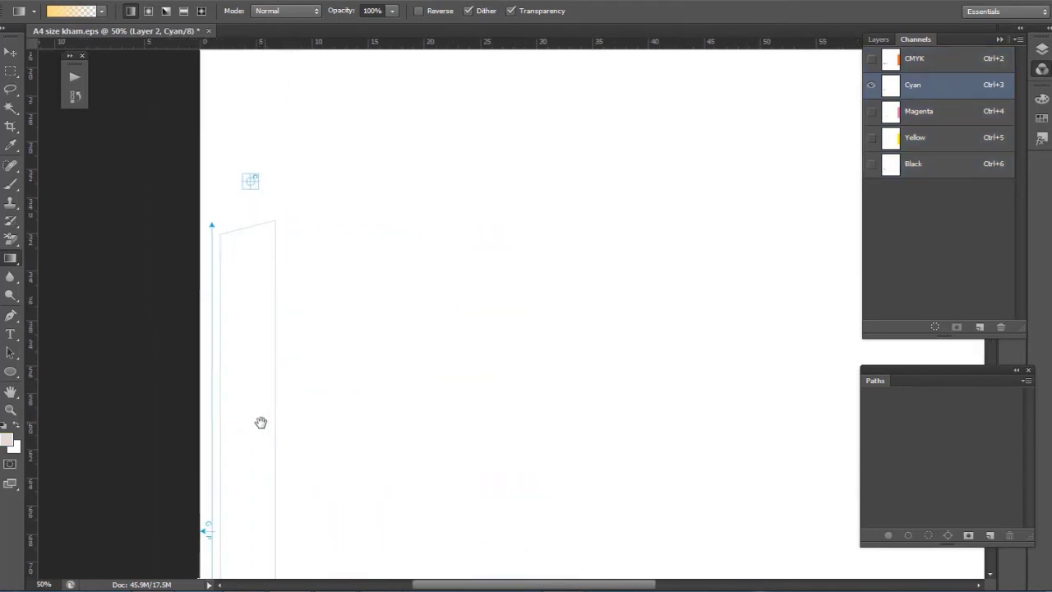
{"action": "left_click_drag", "start_coordinate": [370, 302], "coordinate": [176, 322]}
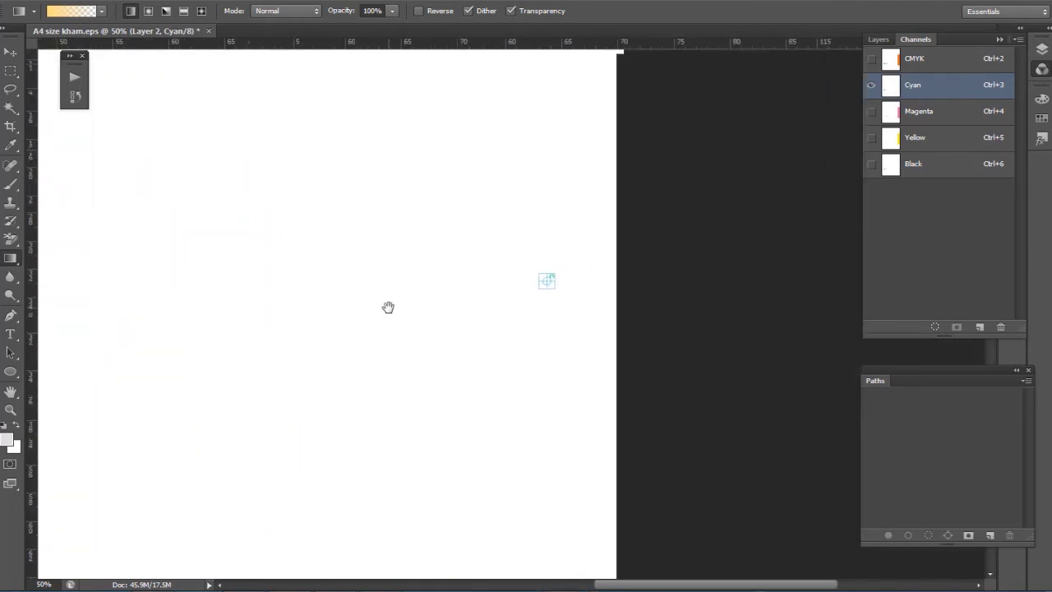
{"action": "left_click_drag", "start_coordinate": [532, 430], "coordinate": [740, 153]}
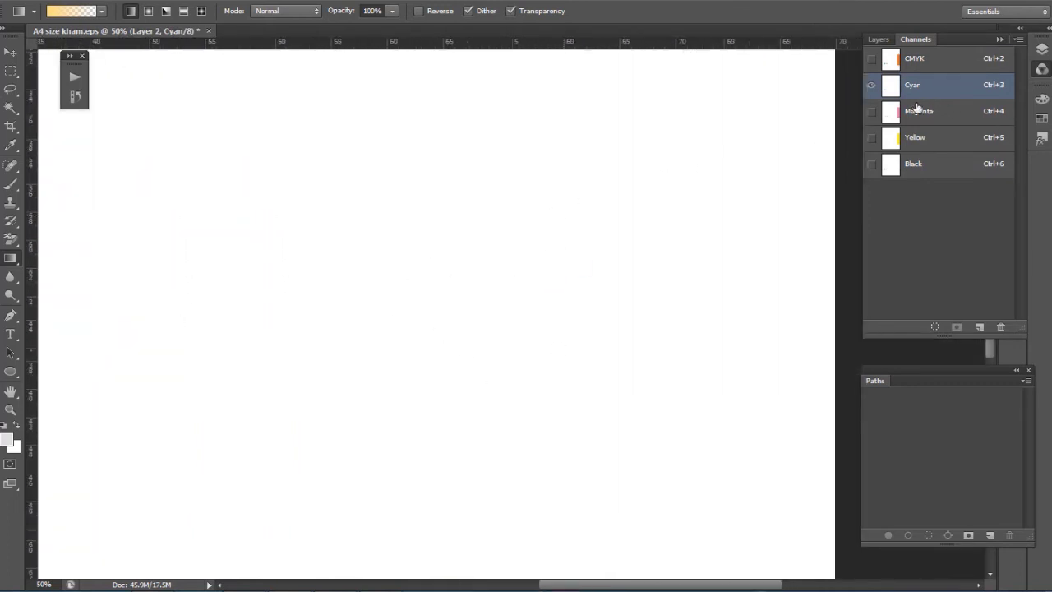
{"action": "left_click", "coordinate": [912, 111]}
{"action": "left_click", "coordinate": [909, 84]}
{"action": "left_click_drag", "start_coordinate": [430, 211], "coordinate": [718, 236]}
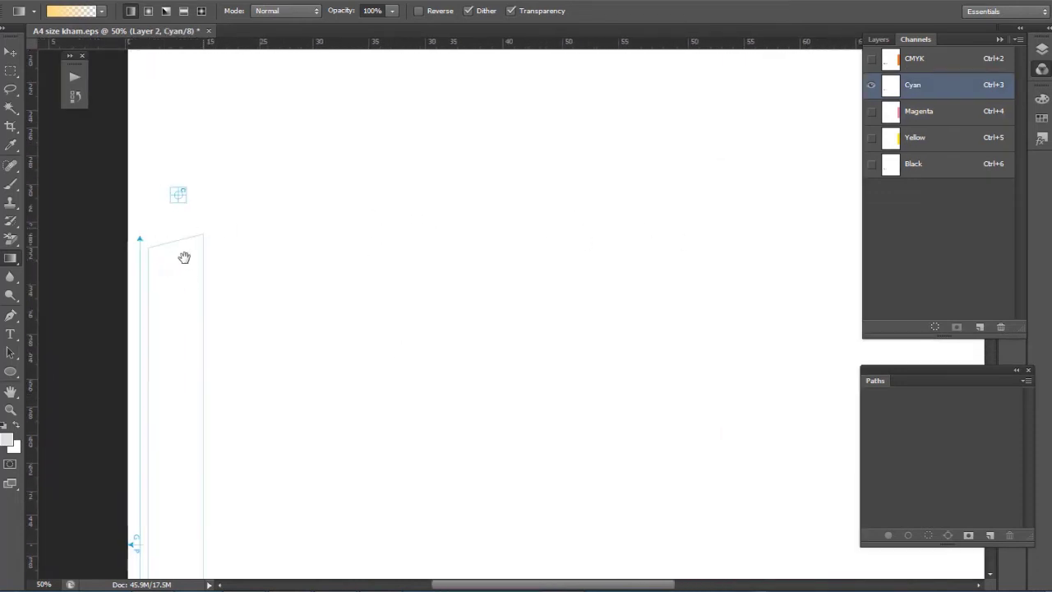
- Examine the Cyan channel along the full length of the narrow side flap, down to the logo and lower registration mark
{"action": "left_click_drag", "start_coordinate": [202, 261], "coordinate": [203, 371]}
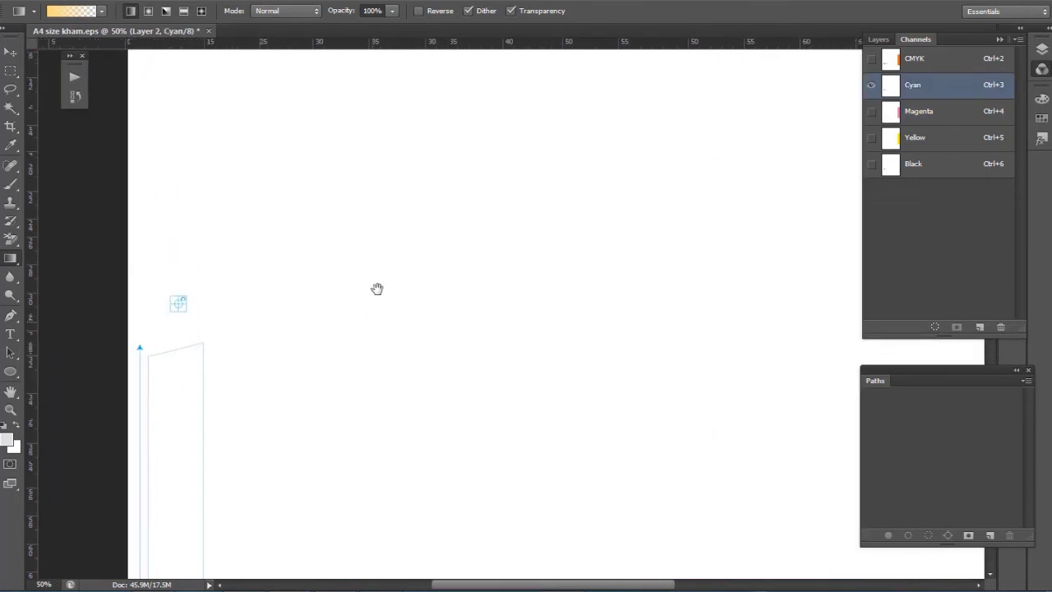
{"action": "left_click_drag", "start_coordinate": [216, 409], "coordinate": [277, 192]}
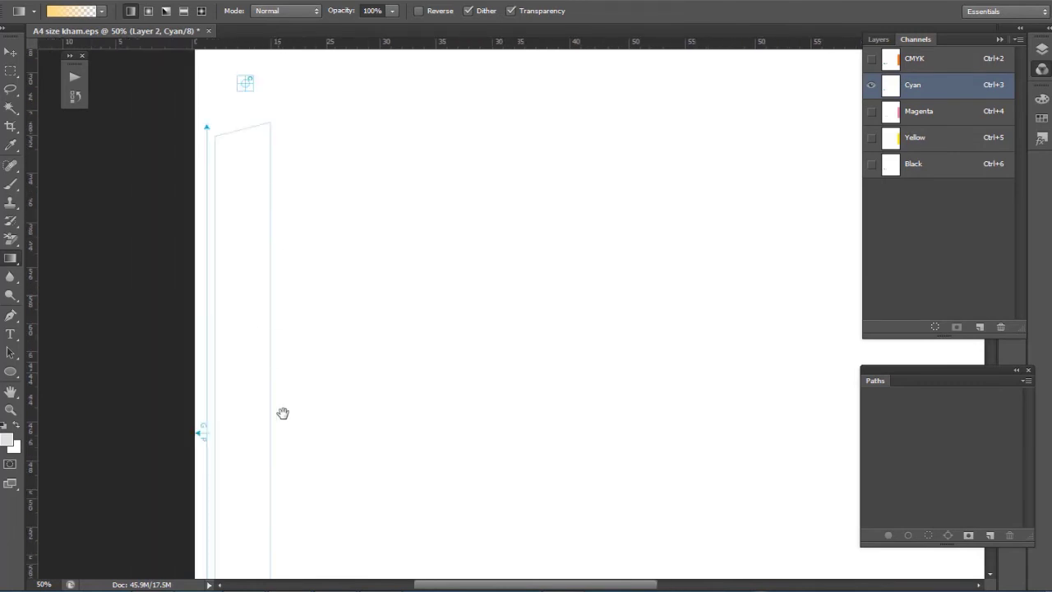
{"action": "left_click_drag", "start_coordinate": [282, 413], "coordinate": [278, 75]}
{"action": "left_click_drag", "start_coordinate": [272, 416], "coordinate": [277, 390]}
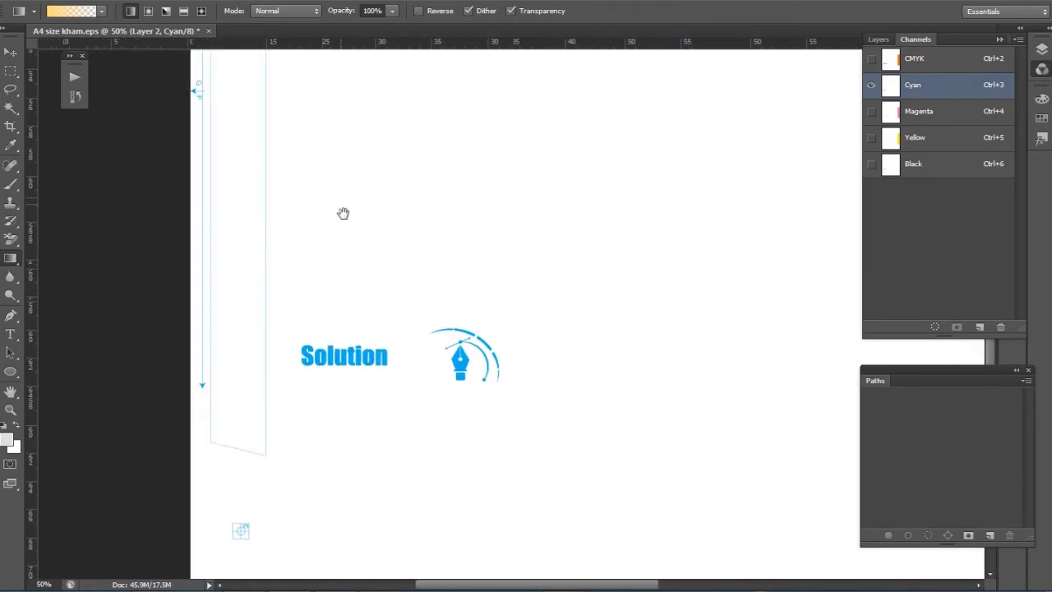
{"action": "left_click_drag", "start_coordinate": [343, 214], "coordinate": [317, 369]}
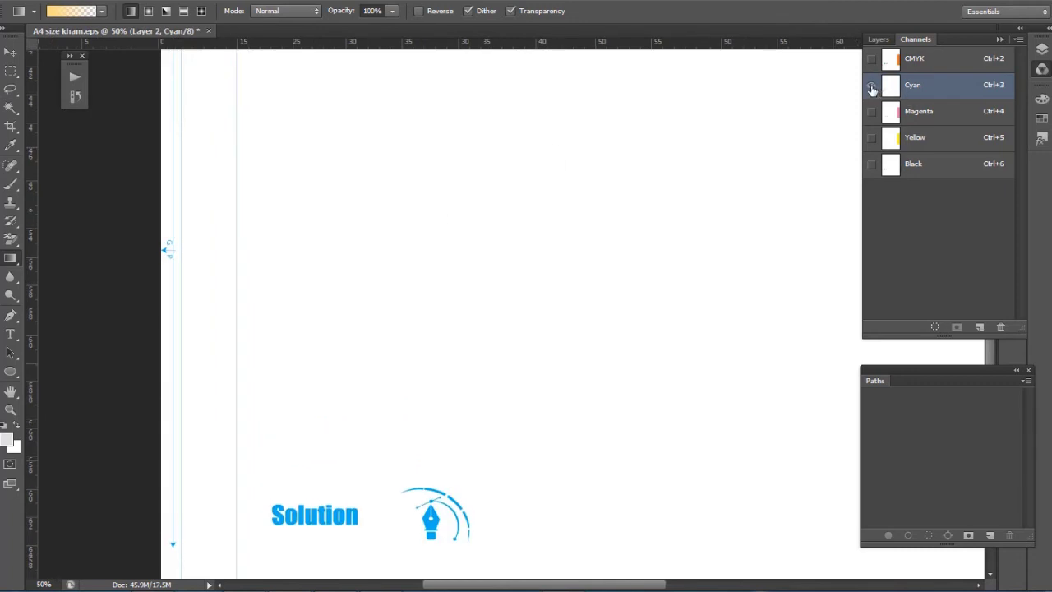
- Isolate the Magenta channel and examine the logo and the solid flap's edges and inner outline up close
{"action": "left_click", "coordinate": [915, 115]}
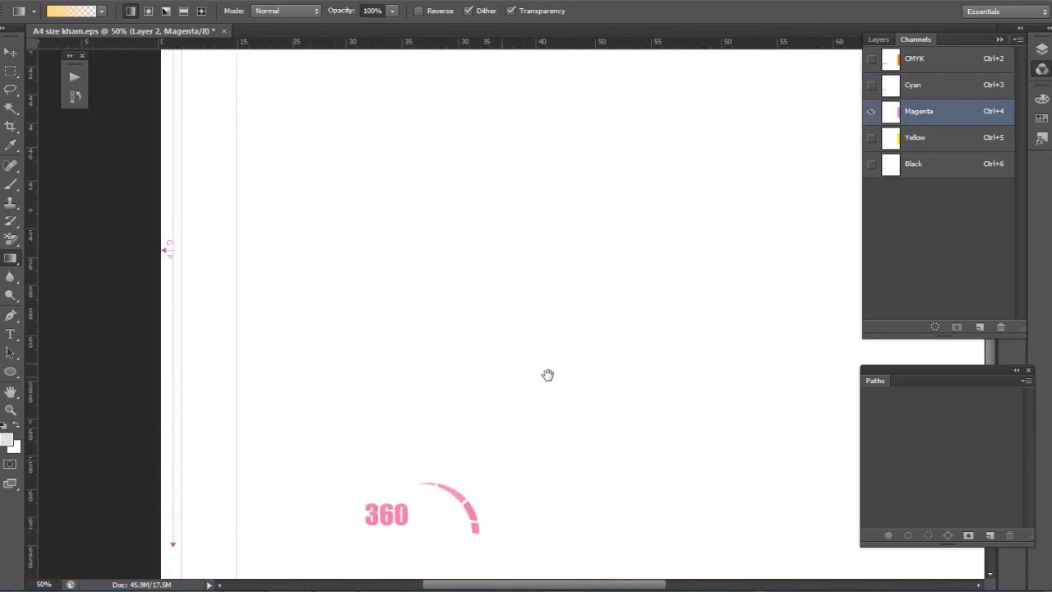
{"action": "left_click_drag", "start_coordinate": [548, 375], "coordinate": [347, 141]}
{"action": "left_click_drag", "start_coordinate": [729, 257], "coordinate": [205, 332]}
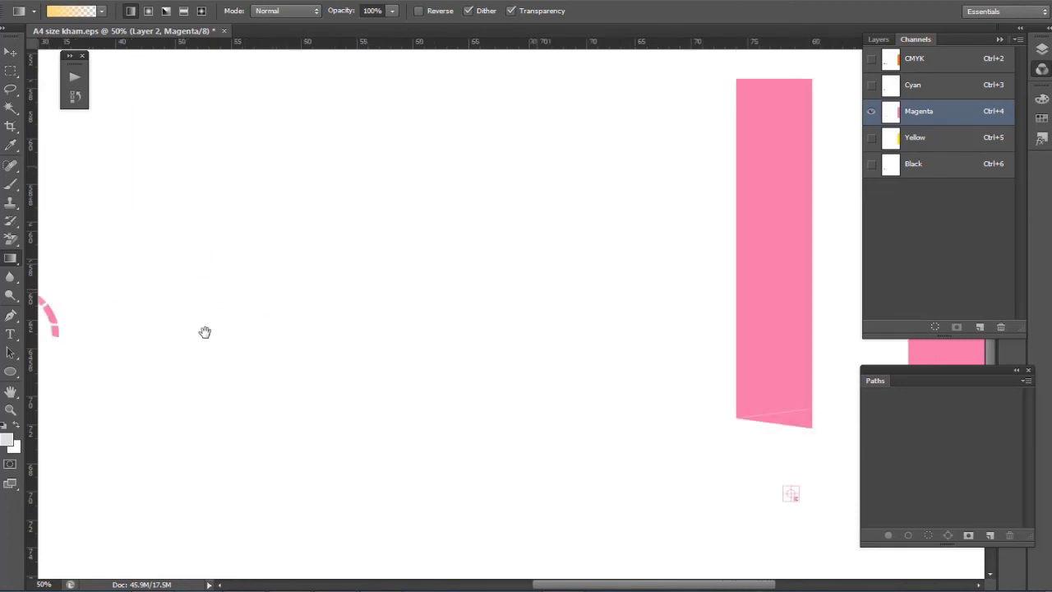
{"action": "scroll", "coordinate": [225, 353], "scroll_direction": "down", "scroll_amount": 5}
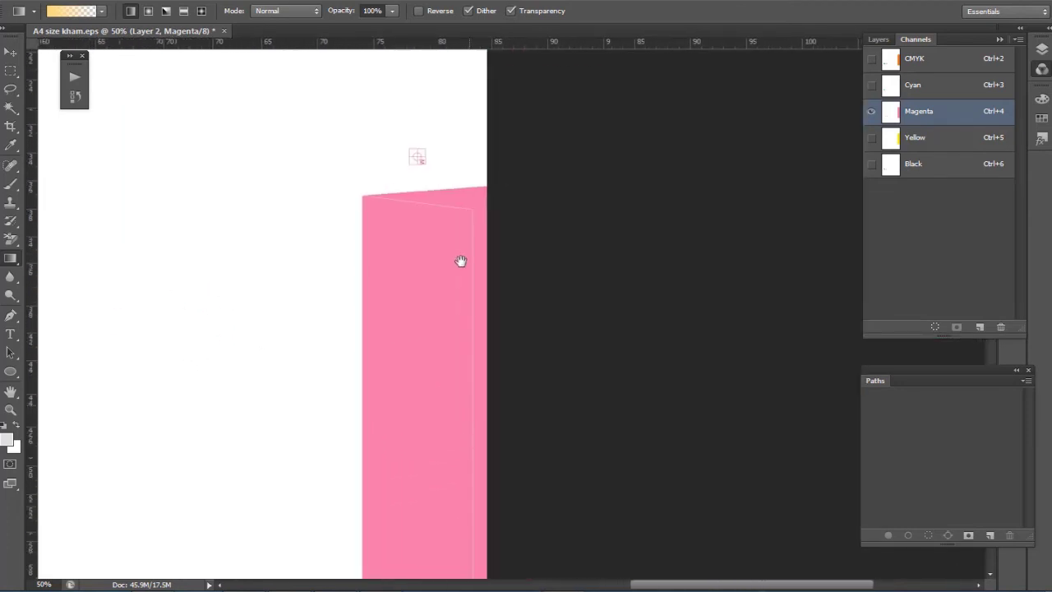
{"action": "left_click", "coordinate": [467, 249], "text": "ctrl"}
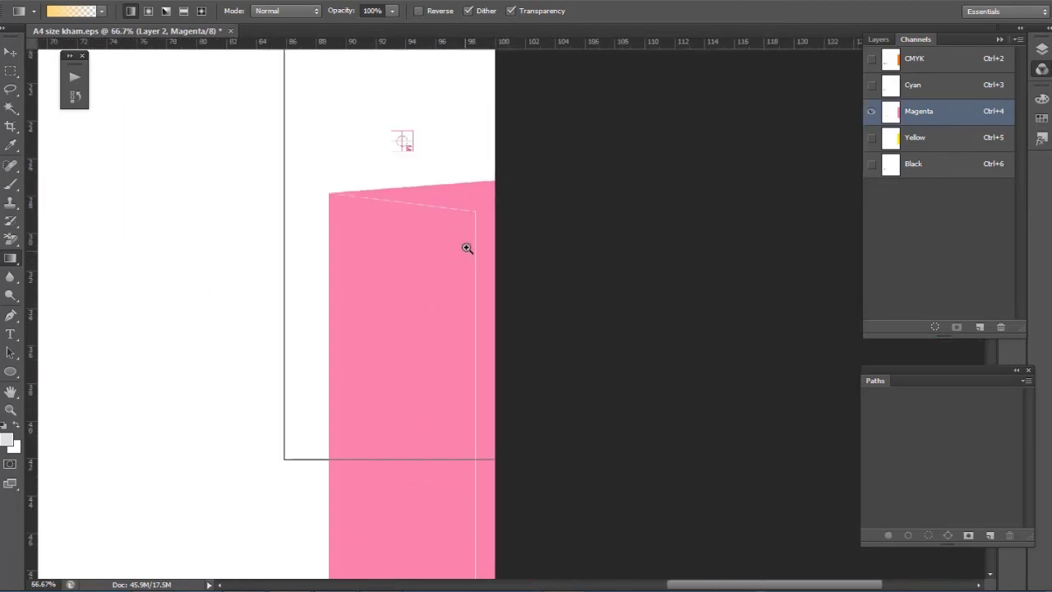
{"action": "left_click", "coordinate": [467, 249], "text": "ctrl"}
{"action": "left_click_drag", "start_coordinate": [485, 469], "coordinate": [507, 90]}
{"action": "left_click_drag", "start_coordinate": [484, 430], "coordinate": [501, 66]}
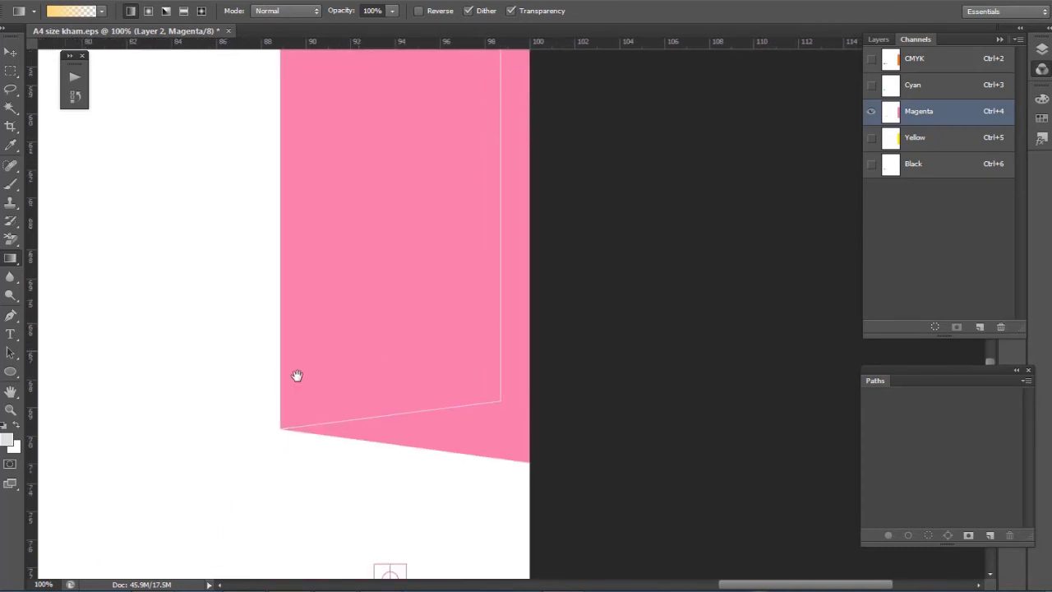
{"action": "left_click", "coordinate": [495, 411], "text": "ctrl"}
{"action": "left_click_drag", "start_coordinate": [499, 369], "coordinate": [477, 354]}
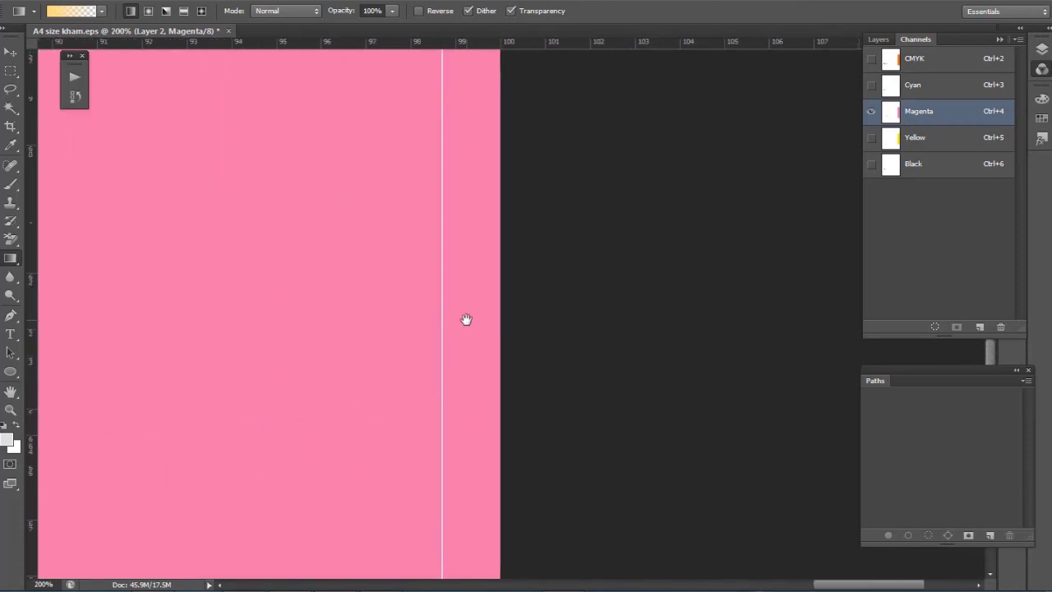
{"action": "key", "text": "ctrl+minus"}
{"action": "key", "text": "ctrl+minus"}
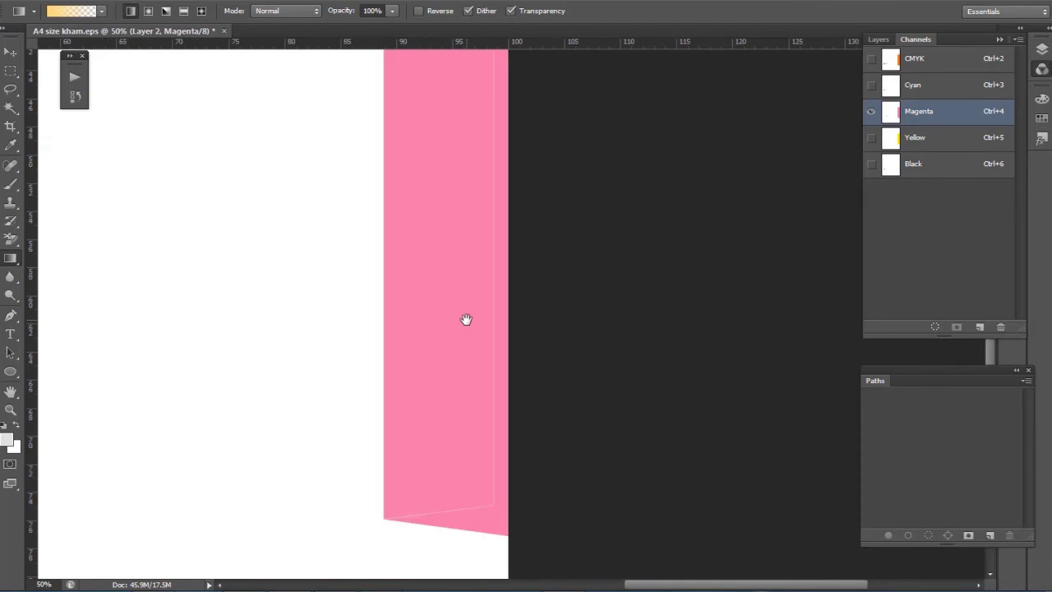
{"action": "scroll", "coordinate": [488, 287], "scroll_direction": "up", "scroll_amount": 1}
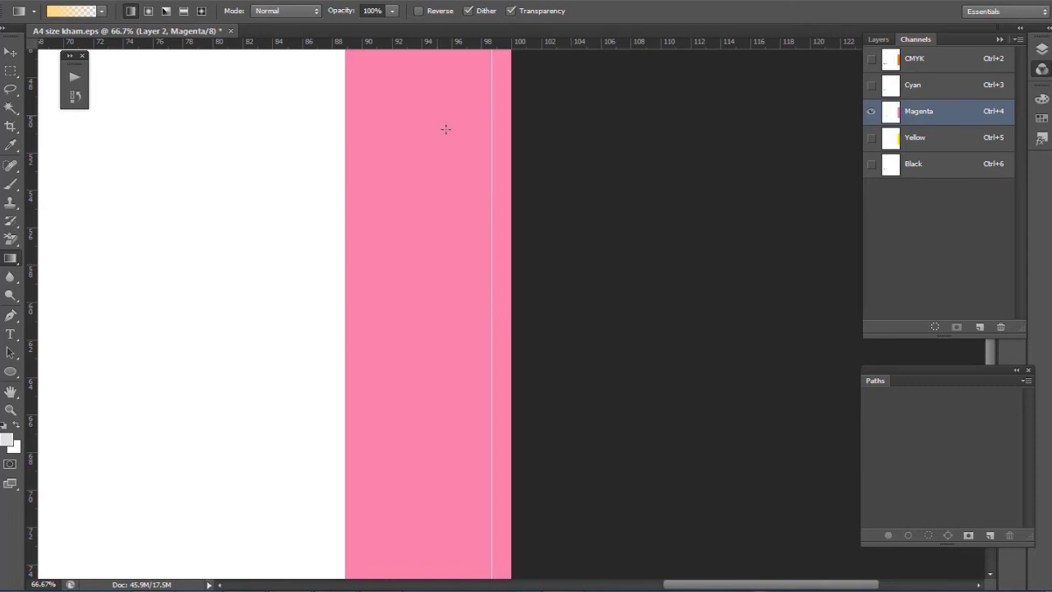
{"action": "left_click", "coordinate": [491, 299]}
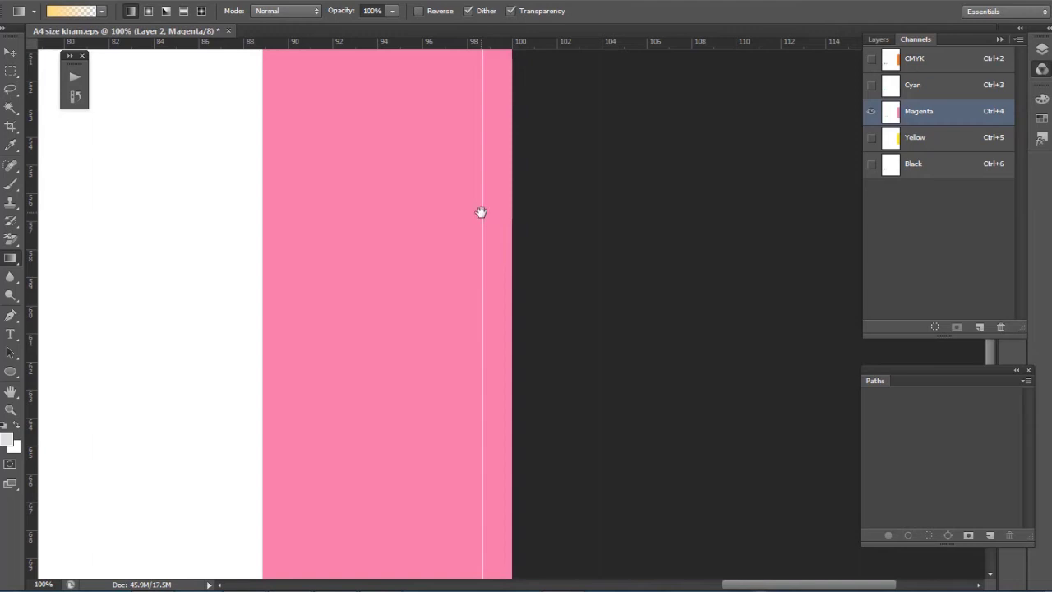
- Show the composite CMYK channels again and close A4 size kham.eps without saving the changes
{"action": "left_click", "coordinate": [872, 59]}
{"action": "key", "text": "ctrl+w"}
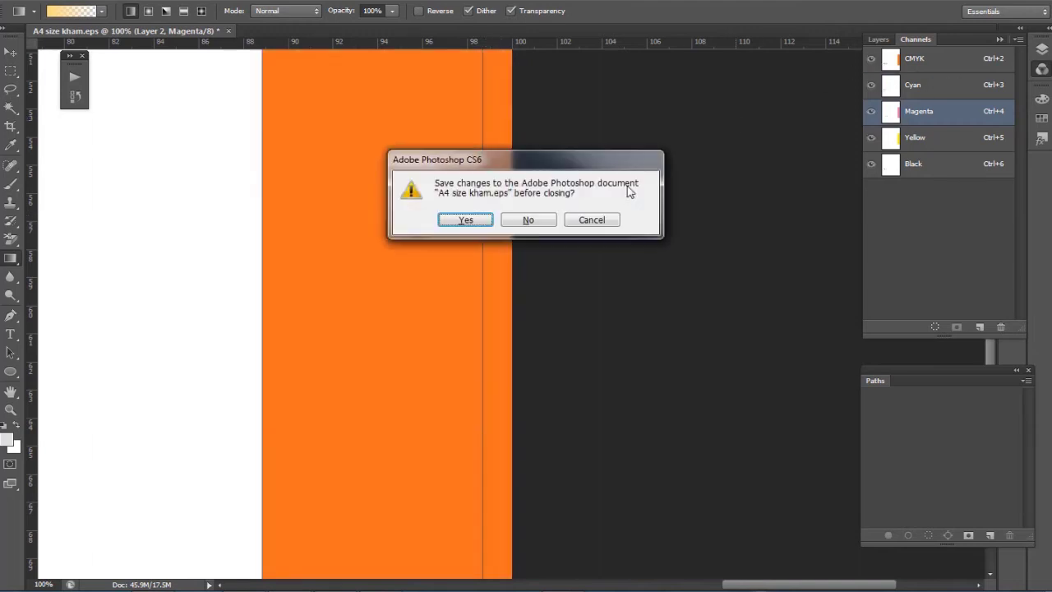
{"action": "left_click", "coordinate": [536, 218]}
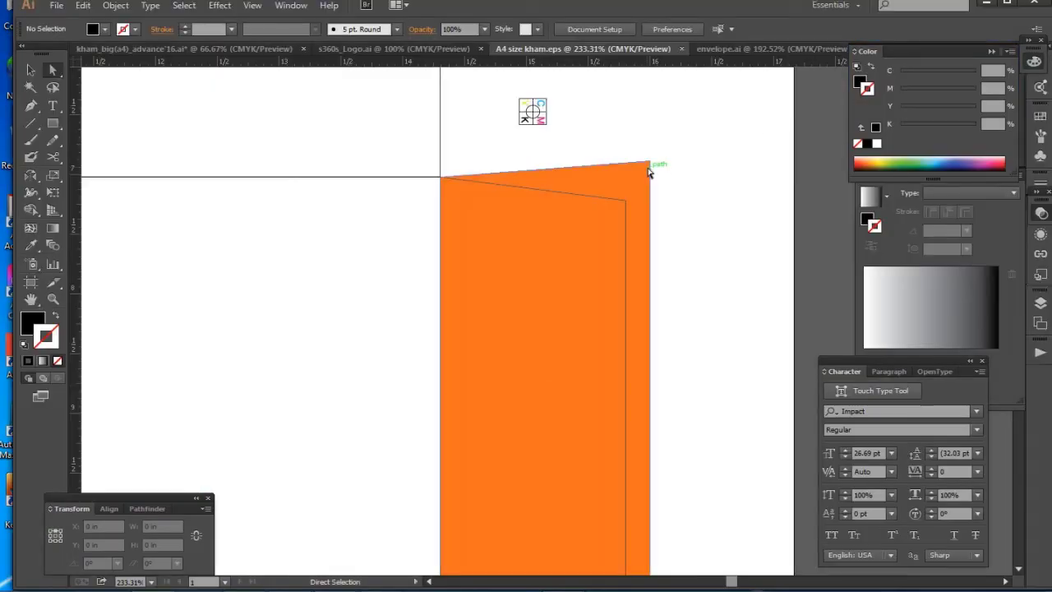
- Switch to Illustrator and set the narrow side flap's stroke color to pure black with K 100
{"action": "key", "text": "ctrl+0"}
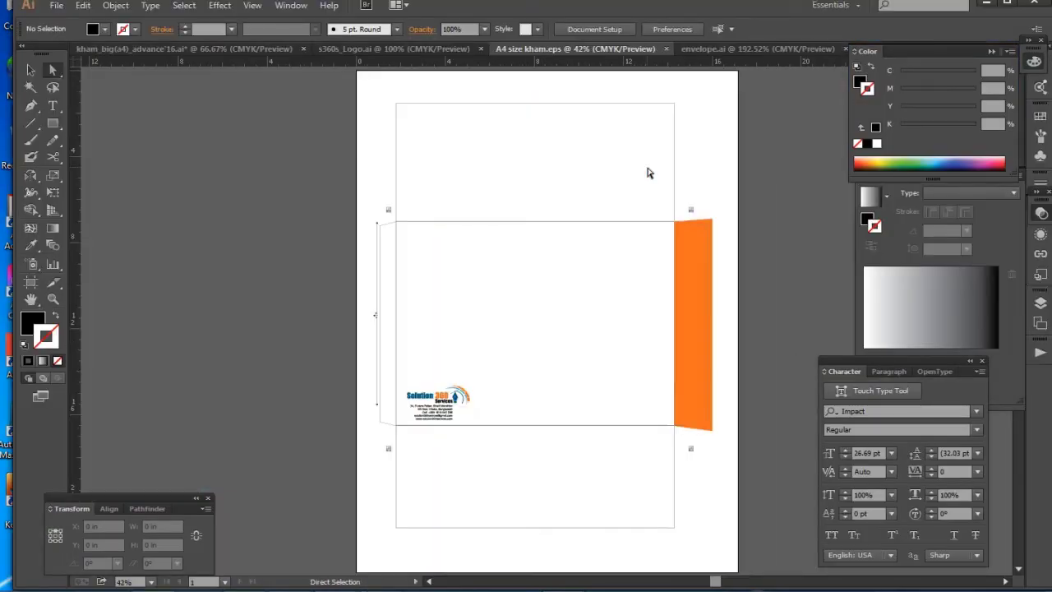
{"action": "left_click", "coordinate": [389, 230], "text": "alt"}
{"action": "left_click", "coordinate": [389, 230], "text": "alt"}
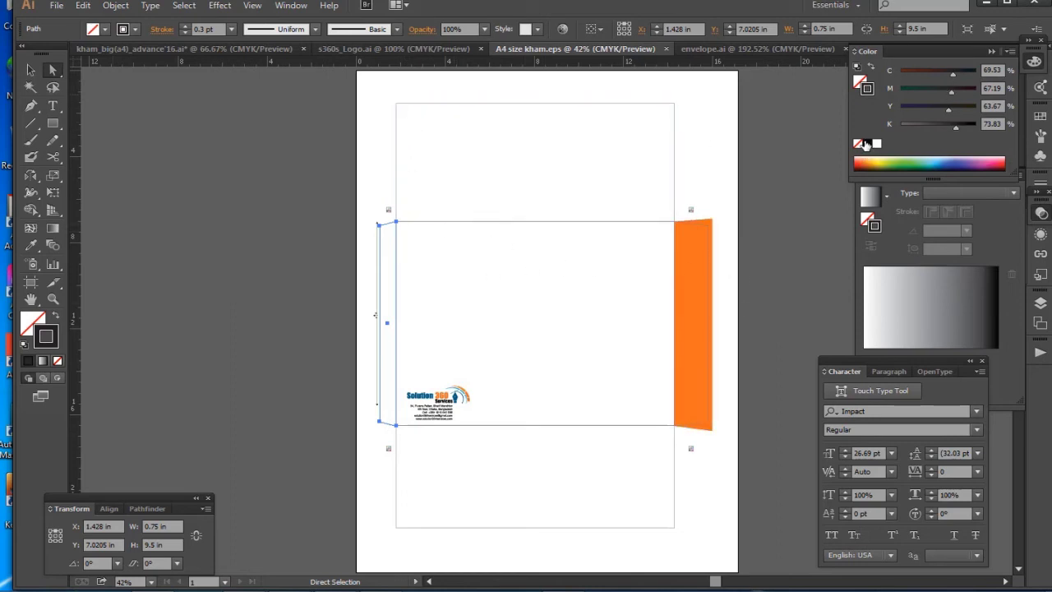
{"action": "left_click", "coordinate": [756, 204]}
- Apply Overprint Black at 100% to the fills and strokes of all the artwork and save the EPS
{"action": "key", "text": "ctrl+a"}
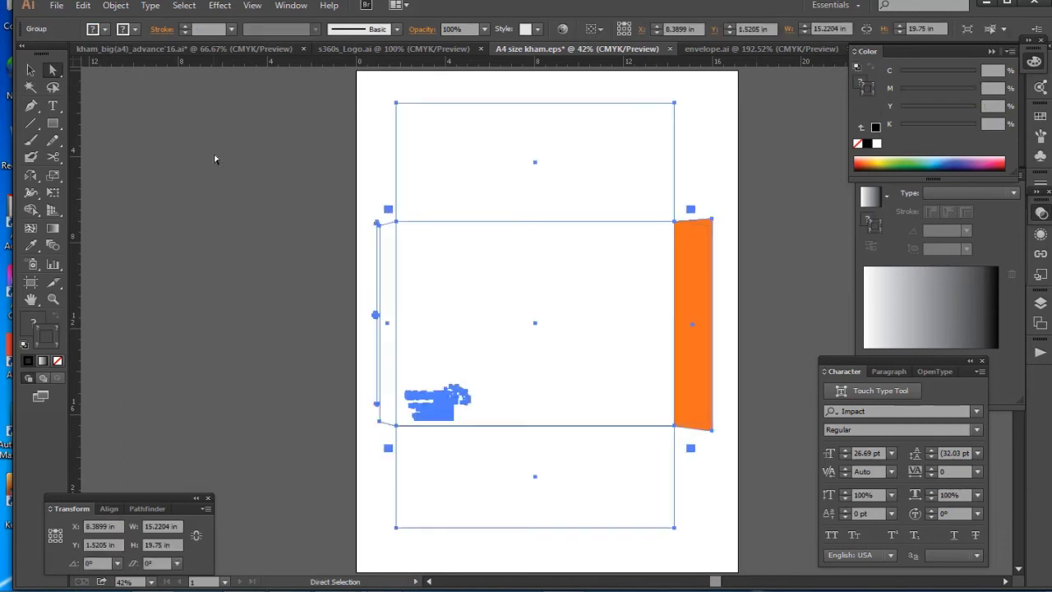
{"action": "left_click", "coordinate": [110, 6]}
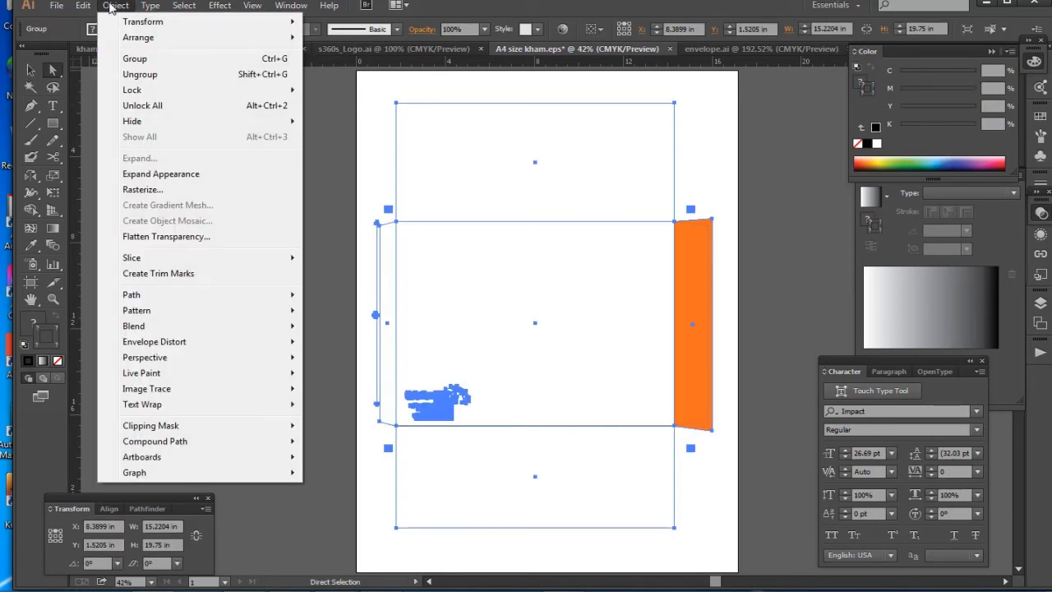
{"action": "mouse_move", "coordinate": [83, 6]}
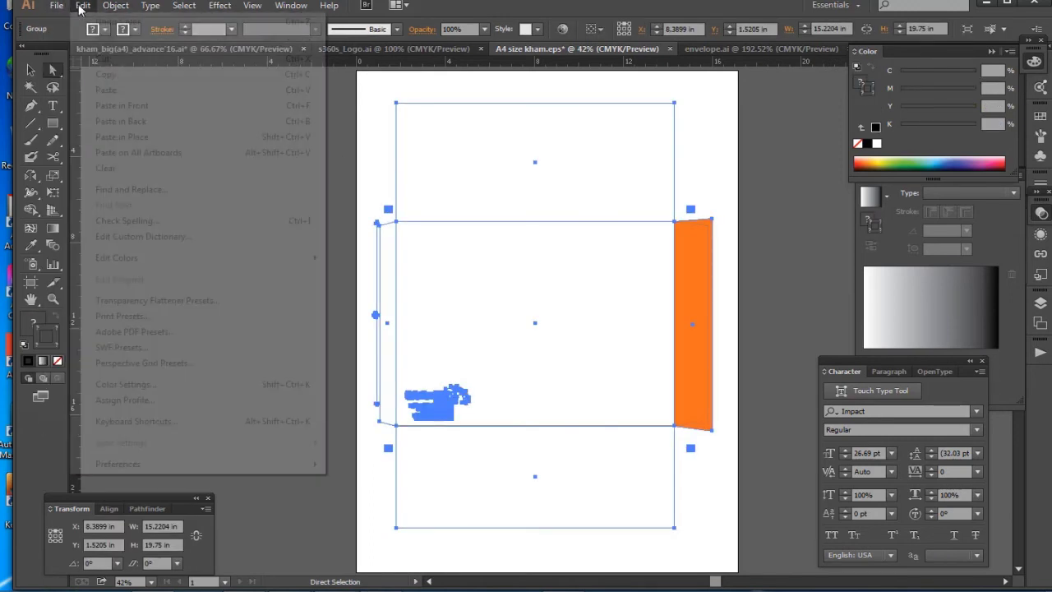
{"action": "mouse_move", "coordinate": [144, 261]}
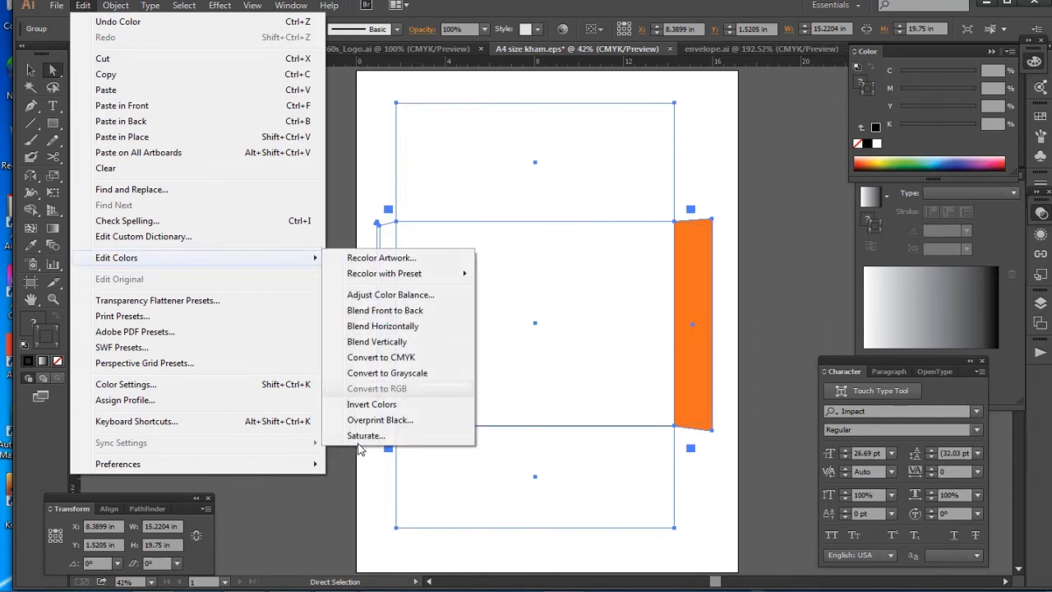
{"action": "left_click", "coordinate": [391, 421]}
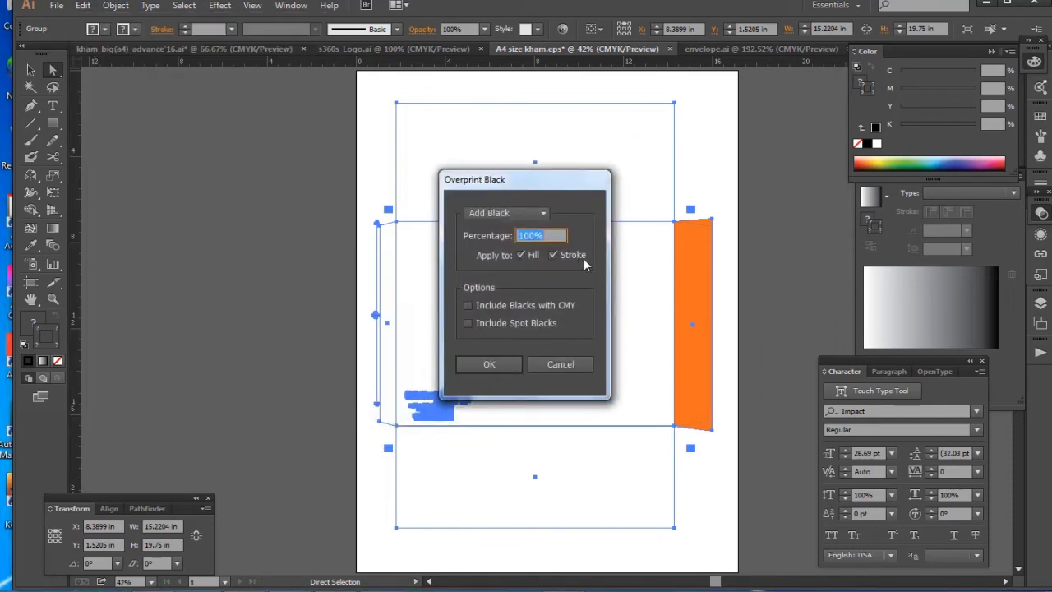
{"action": "left_click", "coordinate": [482, 364]}
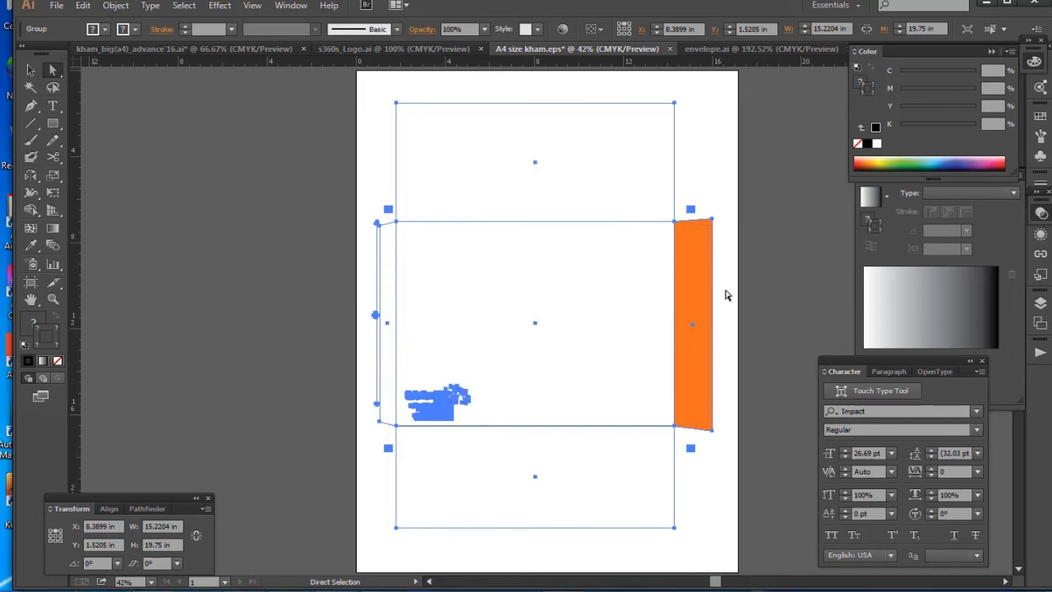
{"action": "left_click", "coordinate": [770, 285]}
{"action": "key", "text": "ctrl+s"}
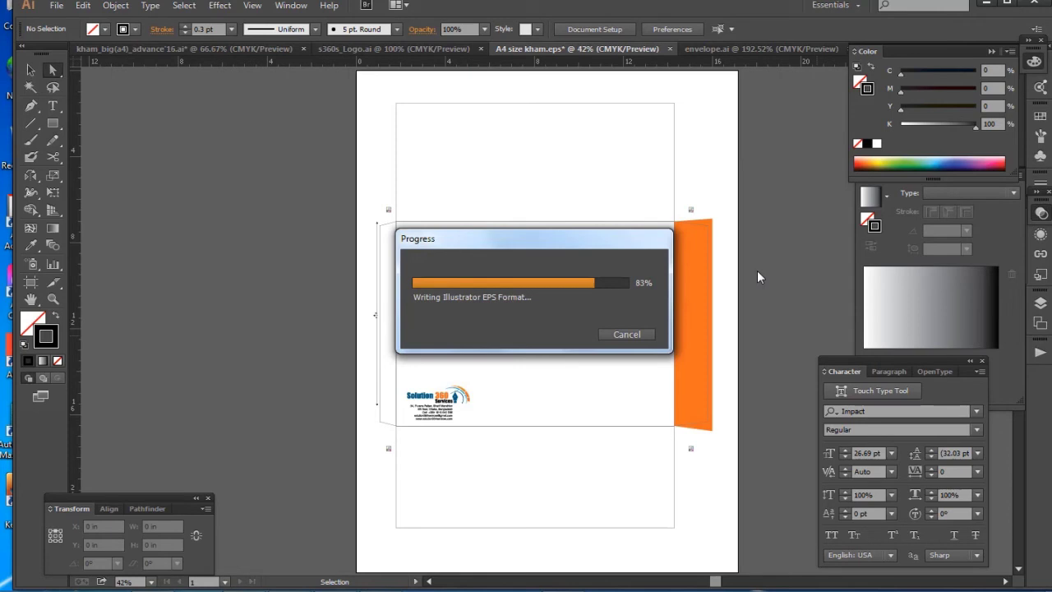
- Switch to Photoshop and reopen the updated A4 size kham.eps, rasterizing it at 200 pixels/inch in CMYK Color mode
{"action": "left_click", "coordinate": [987, 2]}
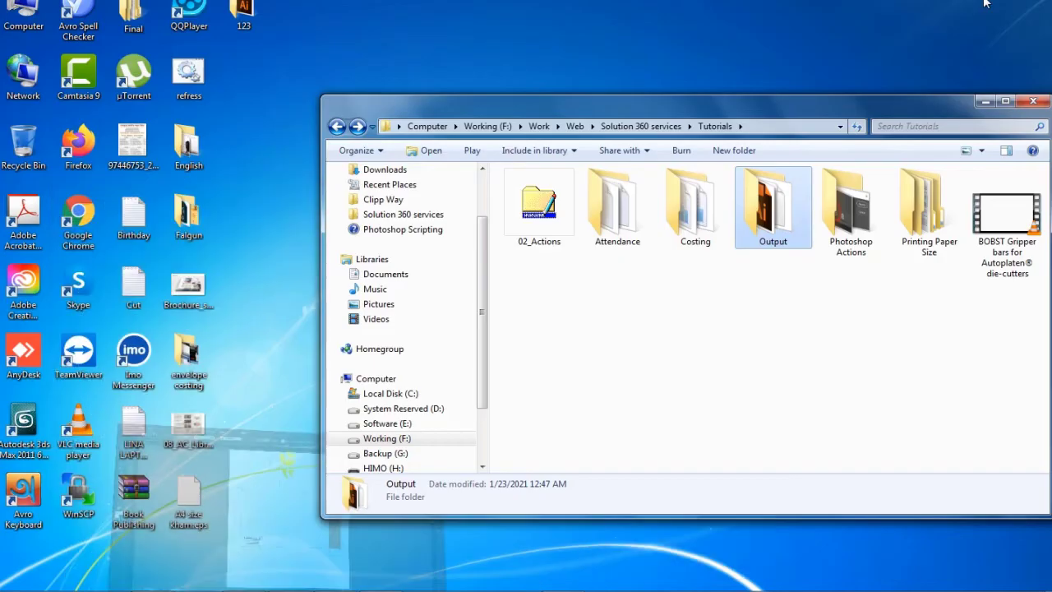
{"action": "left_click_drag", "start_coordinate": [188, 497], "coordinate": [543, 198]}
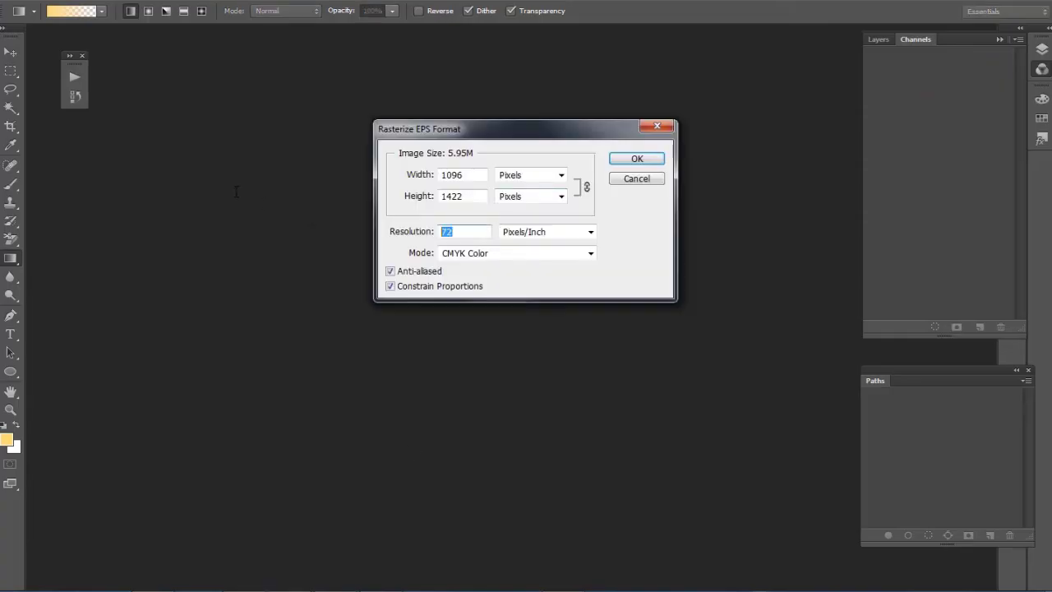
{"action": "type", "text": "200"}
{"action": "left_click", "coordinate": [637, 155]}
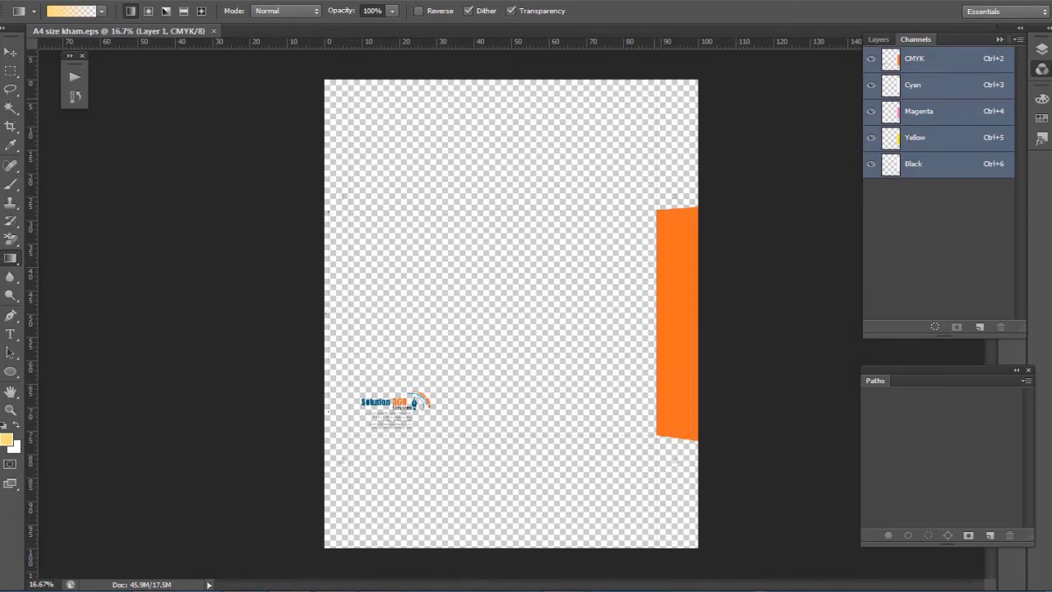
- Add a new white-filled layer and place it beneath the envelope artwork layer
{"action": "left_click", "coordinate": [879, 39]}
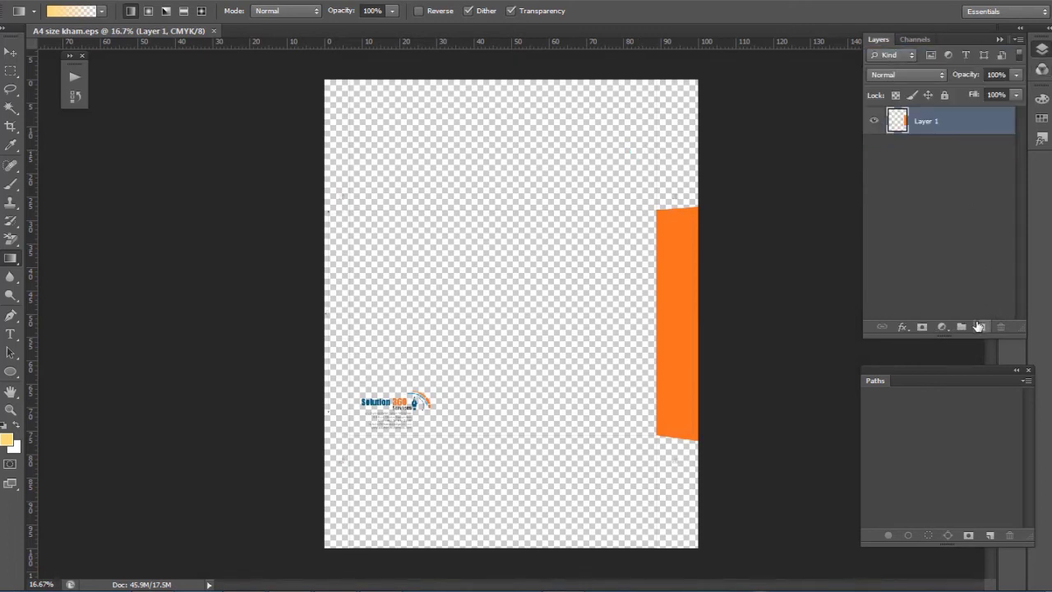
{"action": "left_click", "coordinate": [979, 326]}
{"action": "key", "text": "ctrl+BackSpace"}
{"action": "left_click_drag", "start_coordinate": [945, 125], "coordinate": [947, 156]}
- Isolate the Cyan channel and examine the narrow side flap area, its gripper arrow and the registration mark up close
{"action": "left_click", "coordinate": [428, 400], "text": "ctrl"}
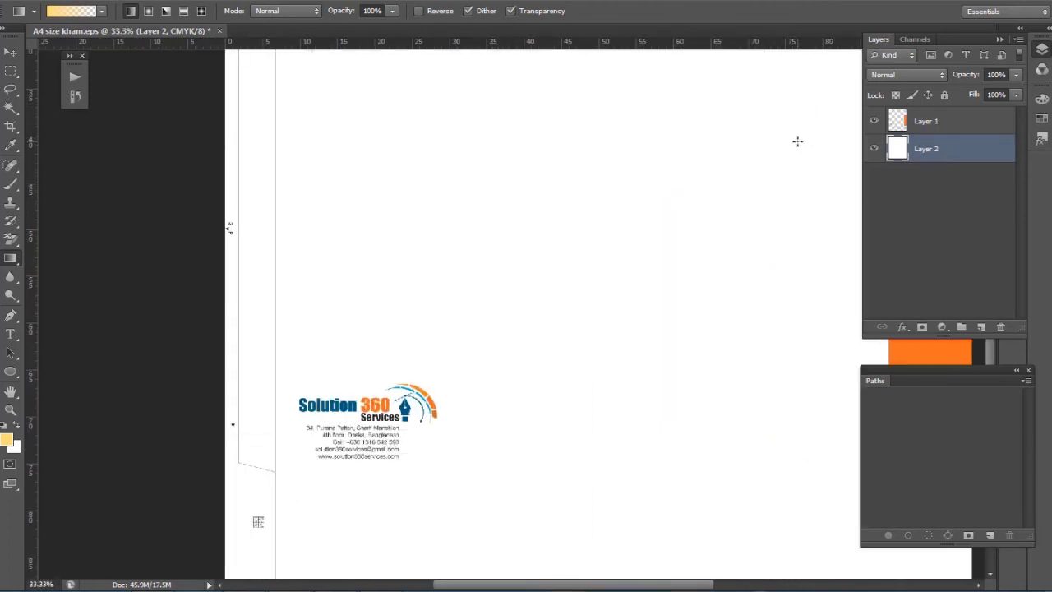
{"action": "left_click", "coordinate": [915, 39]}
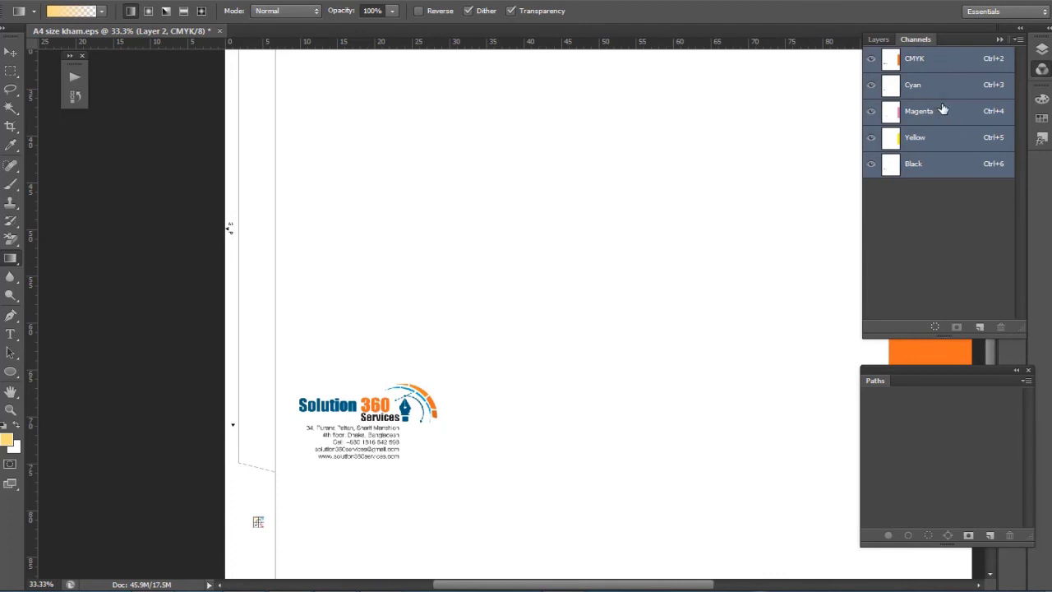
{"action": "left_click", "coordinate": [947, 91]}
{"action": "left_click_drag", "start_coordinate": [353, 374], "coordinate": [349, 324]}
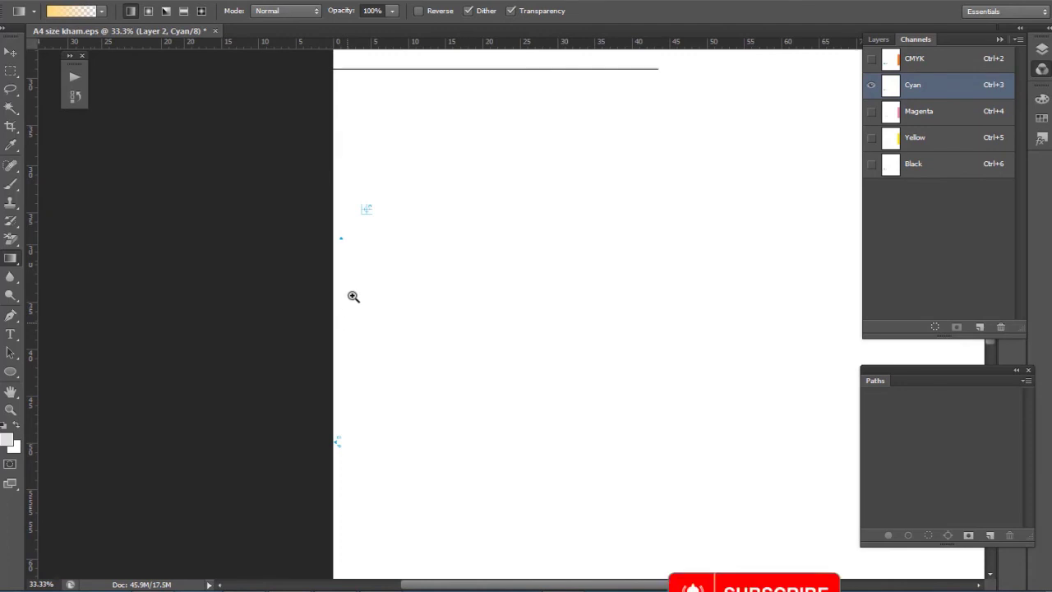
{"action": "left_click", "coordinate": [350, 304]}
{"action": "left_click", "coordinate": [345, 271]}
{"action": "left_click_drag", "start_coordinate": [324, 425], "coordinate": [430, 397]}
{"action": "left_click", "coordinate": [425, 274]}
{"action": "left_click_drag", "start_coordinate": [430, 36], "coordinate": [408, 344]}
{"action": "left_click_drag", "start_coordinate": [453, 304], "coordinate": [397, 329]}
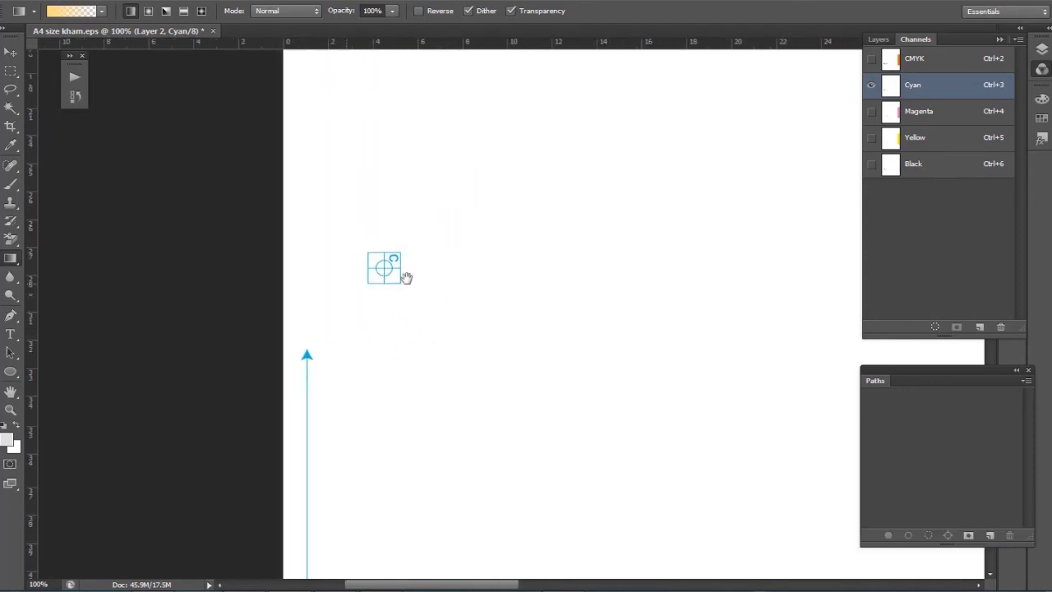
{"action": "left_click_drag", "start_coordinate": [367, 281], "coordinate": [410, 294]}
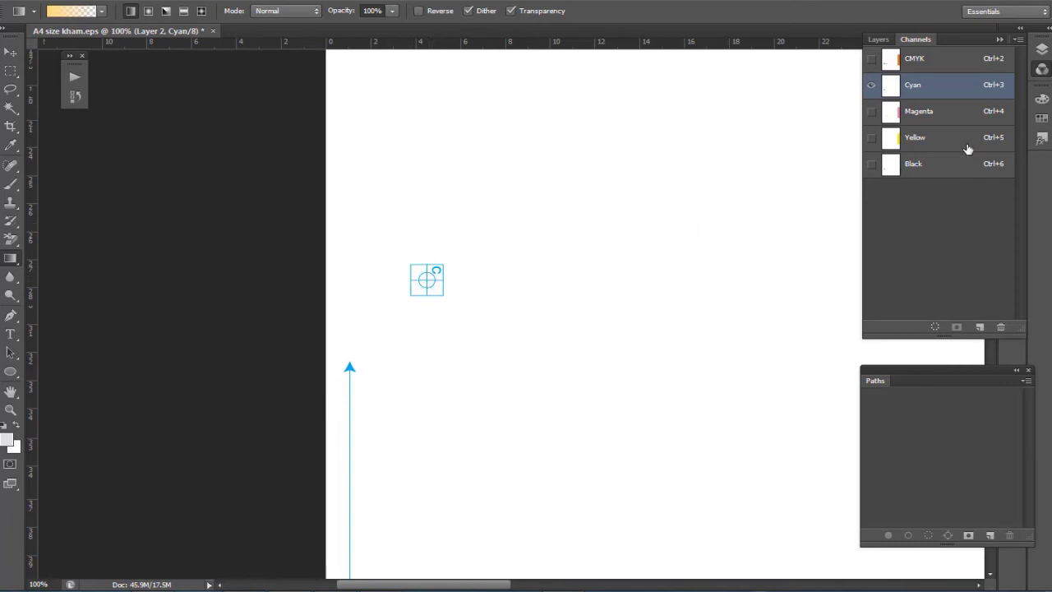
- View the Magenta, Yellow and Black channels one at a time around the upper registration mark and flap corner
{"action": "left_click", "coordinate": [944, 115]}
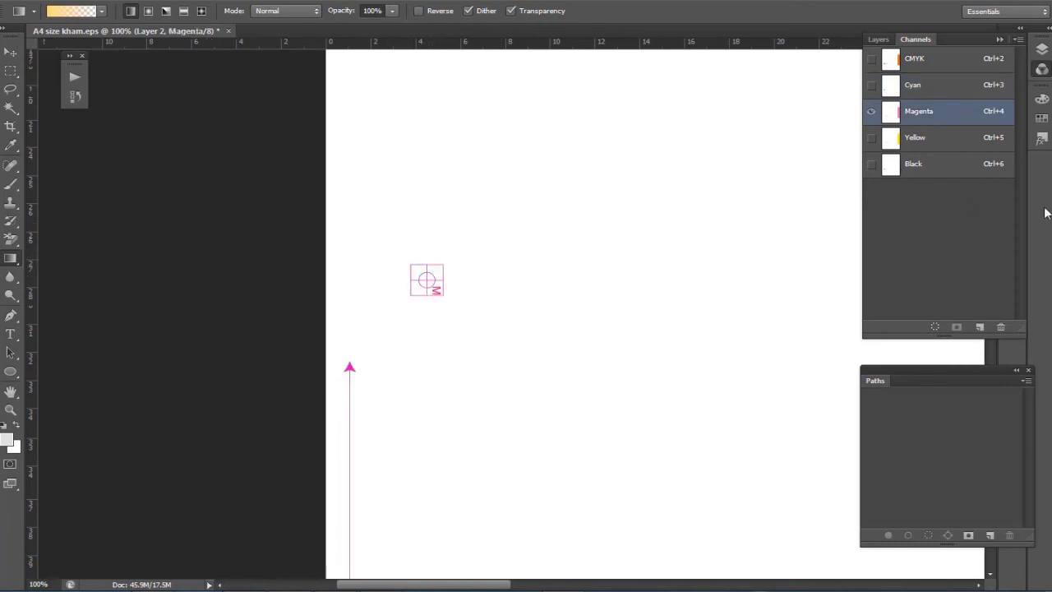
{"action": "left_click", "coordinate": [936, 140]}
{"action": "left_click", "coordinate": [935, 168]}
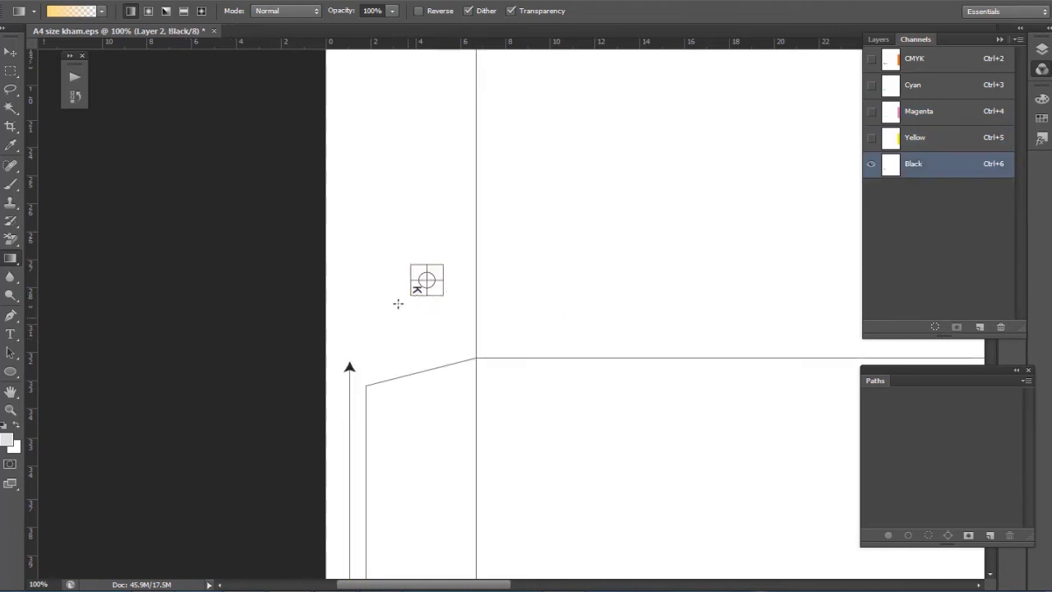
- Examine the Black channel around the orange flap's fold lines, the right-hand registration marks and the logo with its address block
{"action": "key", "text": "ctrl+0"}
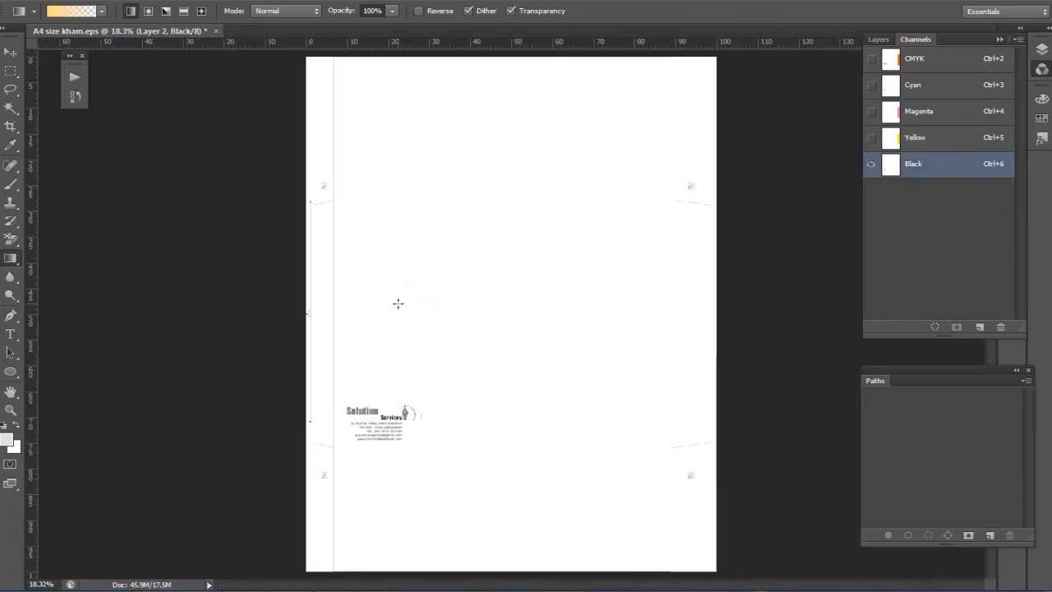
{"action": "left_click", "coordinate": [512, 343], "text": "ctrl"}
{"action": "left_click", "coordinate": [583, 288], "text": "ctrl"}
{"action": "left_click_drag", "start_coordinate": [712, 194], "coordinate": [403, 435]}
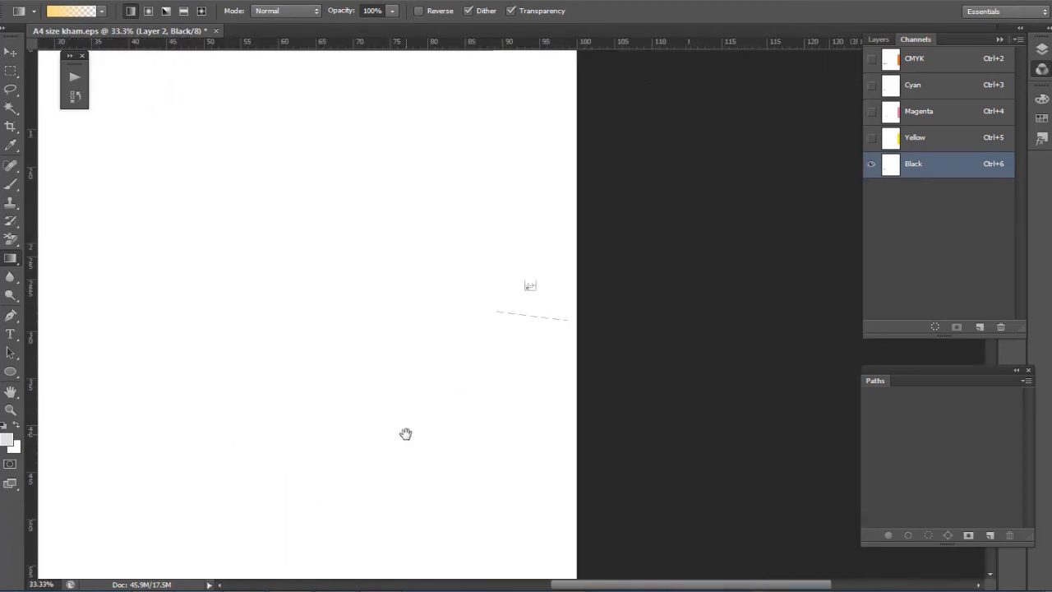
{"action": "left_click", "coordinate": [483, 312], "text": "ctrl"}
{"action": "left_click_drag", "start_coordinate": [485, 308], "coordinate": [630, 157]}
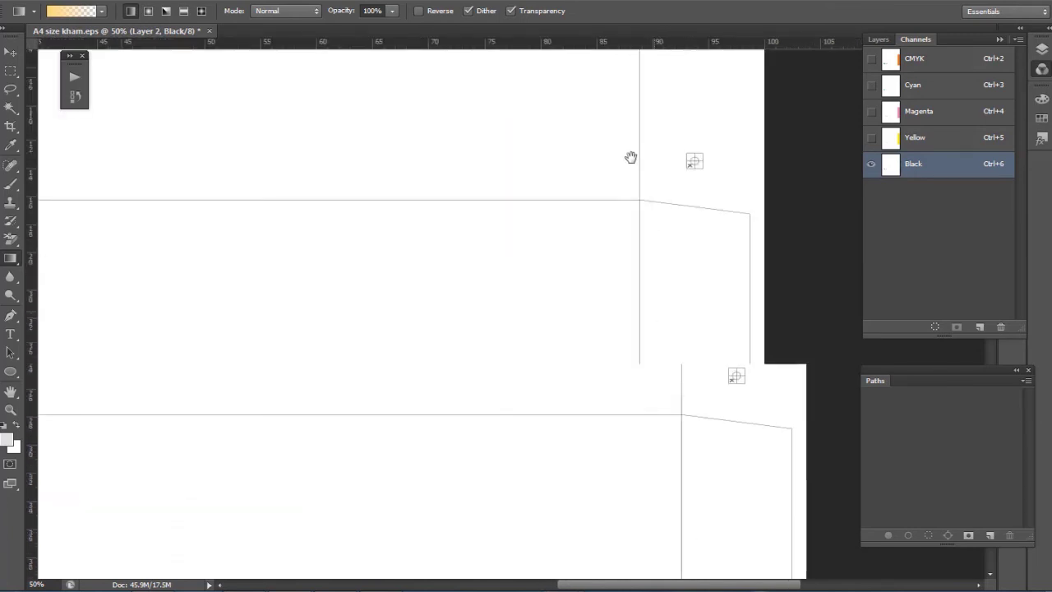
{"action": "scroll", "coordinate": [659, 328], "scroll_direction": "up", "scroll_amount": 3}
{"action": "left_click_drag", "start_coordinate": [498, 414], "coordinate": [590, 198]}
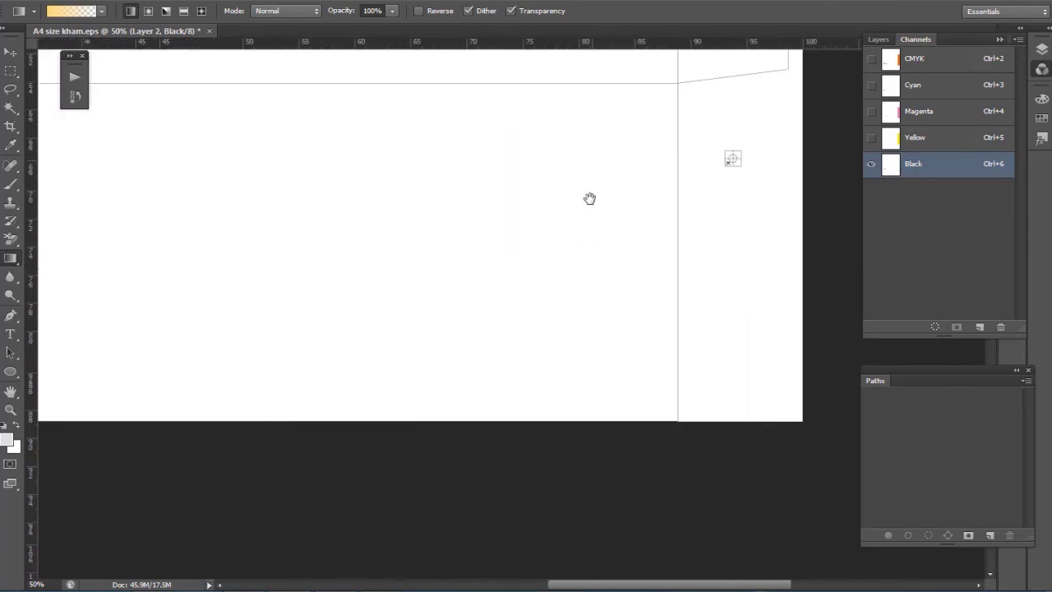
{"action": "left_click_drag", "start_coordinate": [370, 301], "coordinate": [592, 413]}
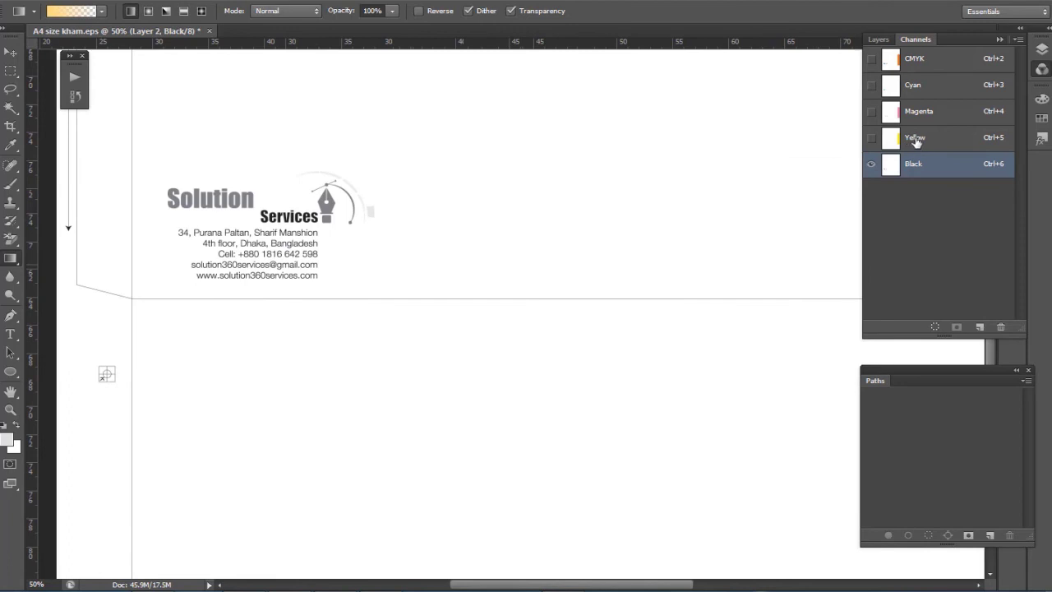
- View the Yellow channel around the logo and the Magenta channel around the flap's upper corner to check the die line
{"action": "left_click", "coordinate": [916, 140]}
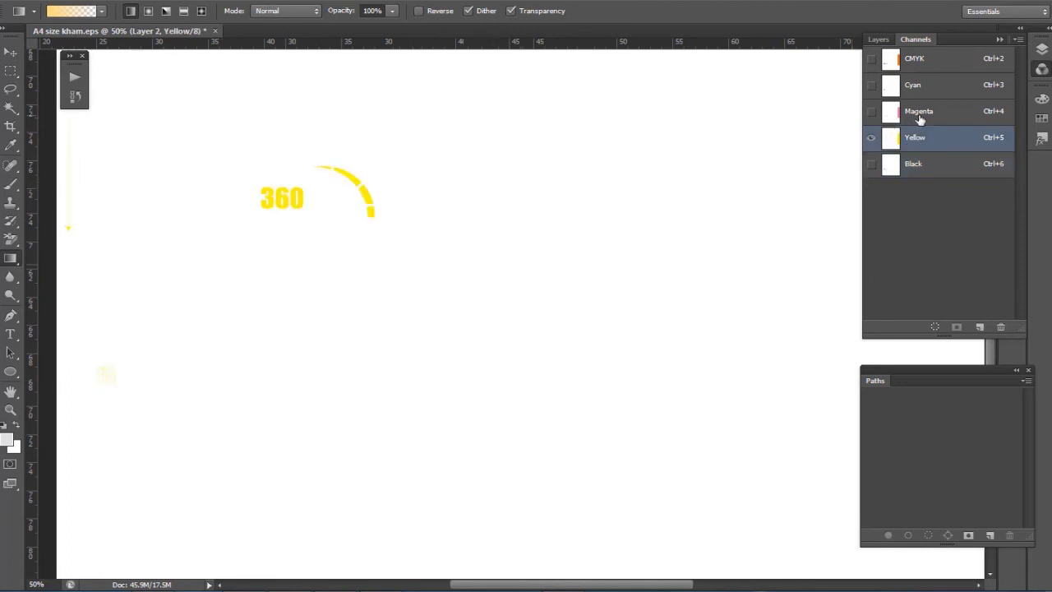
{"action": "left_click", "coordinate": [919, 114]}
{"action": "left_click_drag", "start_coordinate": [376, 244], "coordinate": [285, 265]}
{"action": "scroll", "coordinate": [567, 313], "scroll_direction": "right", "scroll_amount": 5}
{"action": "left_click_drag", "start_coordinate": [567, 313], "coordinate": [548, 469]}
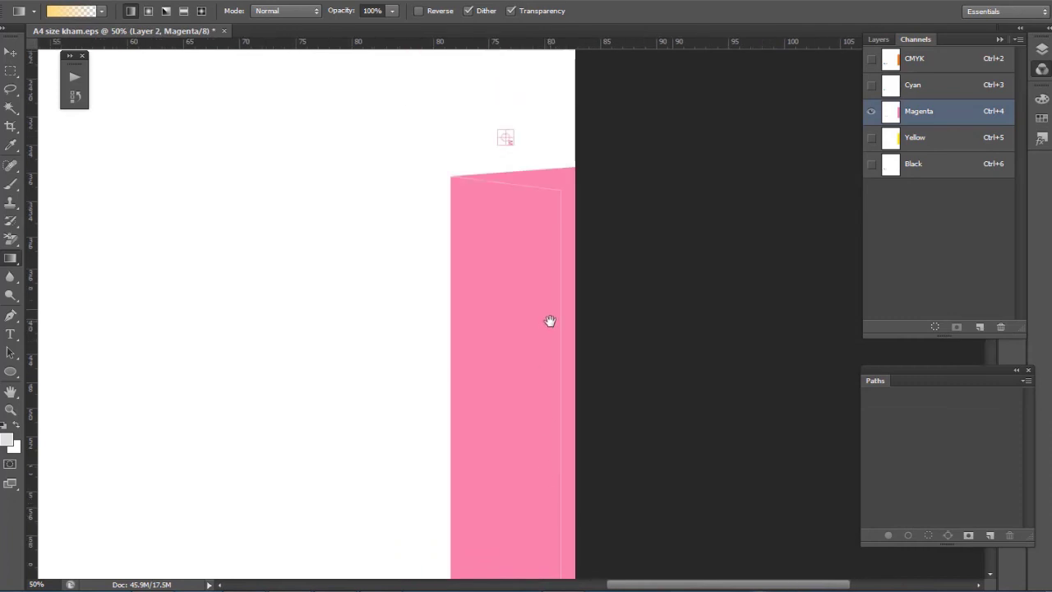
{"action": "left_click", "coordinate": [553, 214]}
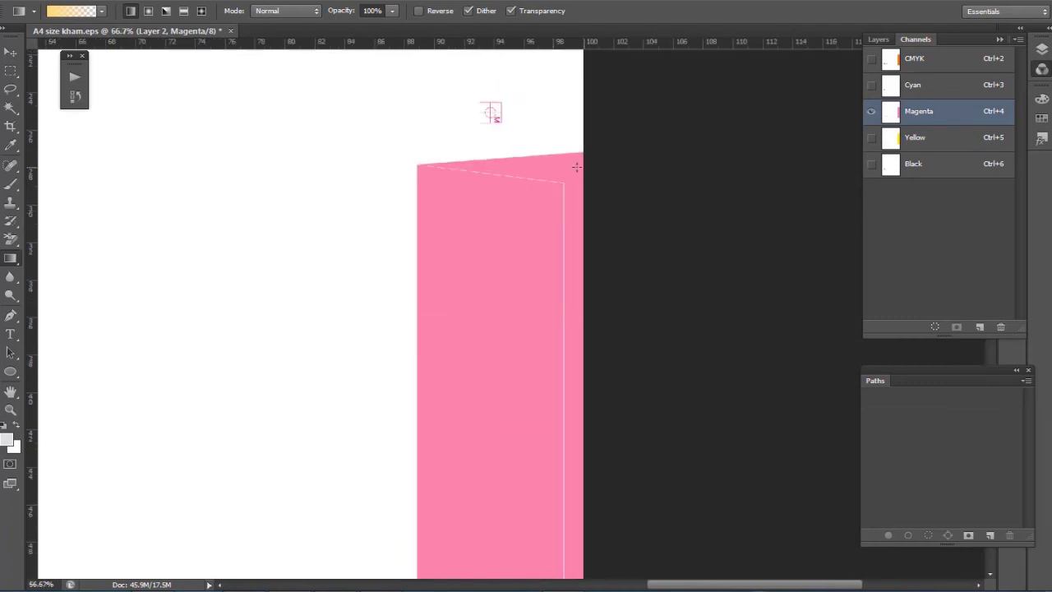
- Close the rasterized A4 size kham.eps without saving and switch to Illustrator
{"action": "left_click", "coordinate": [947, 91]}
{"action": "key", "text": "ctrl+w"}
{"action": "key", "text": "n"}
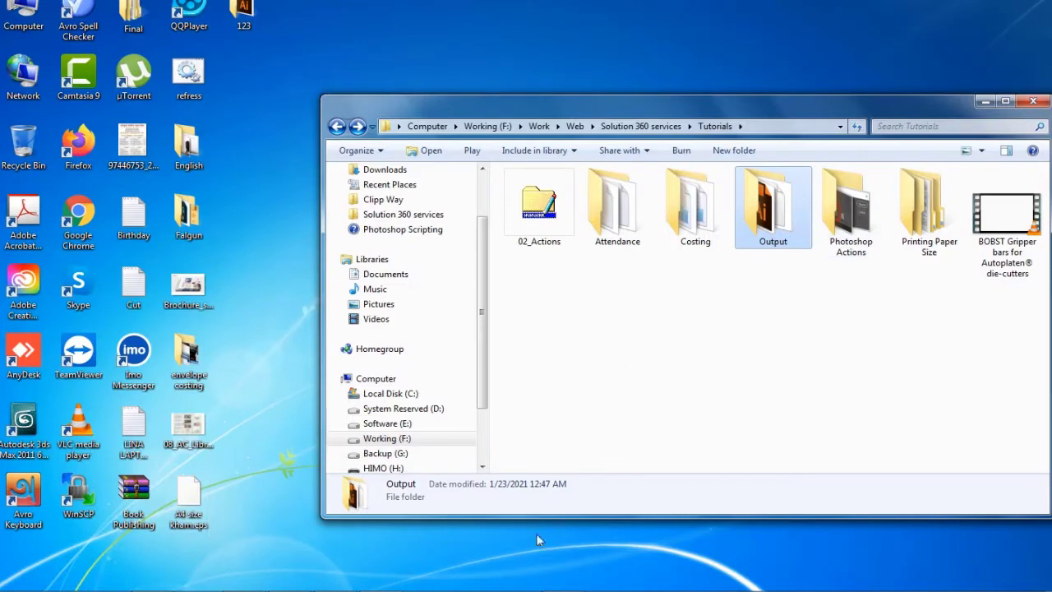
{"action": "left_click", "coordinate": [198, 587]}
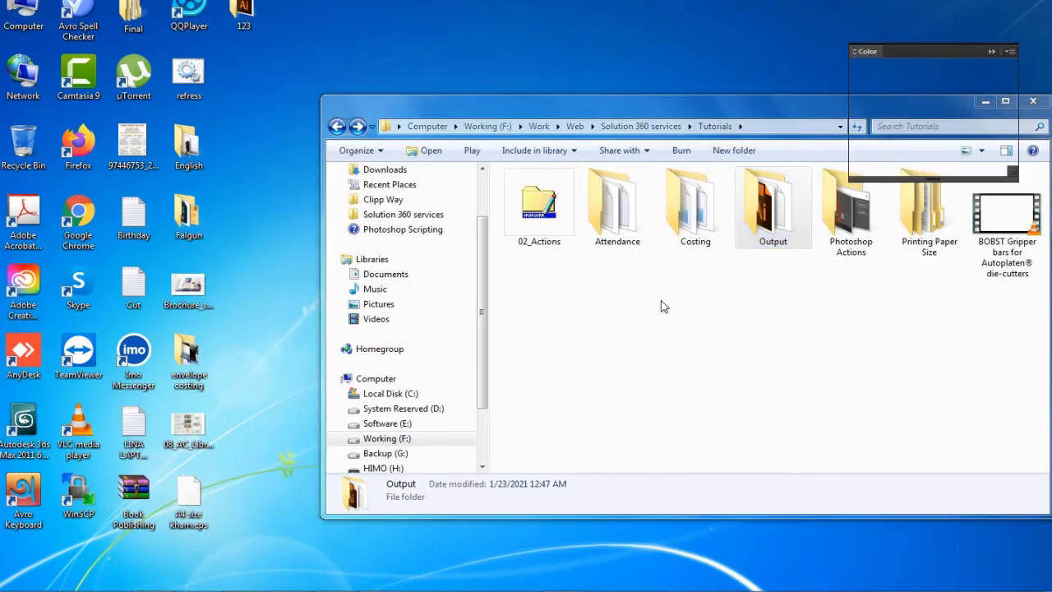
- Inspect the orange flap's upper corner, selecting the orange shape and the black die-line outline in turn
{"action": "key", "text": "z"}
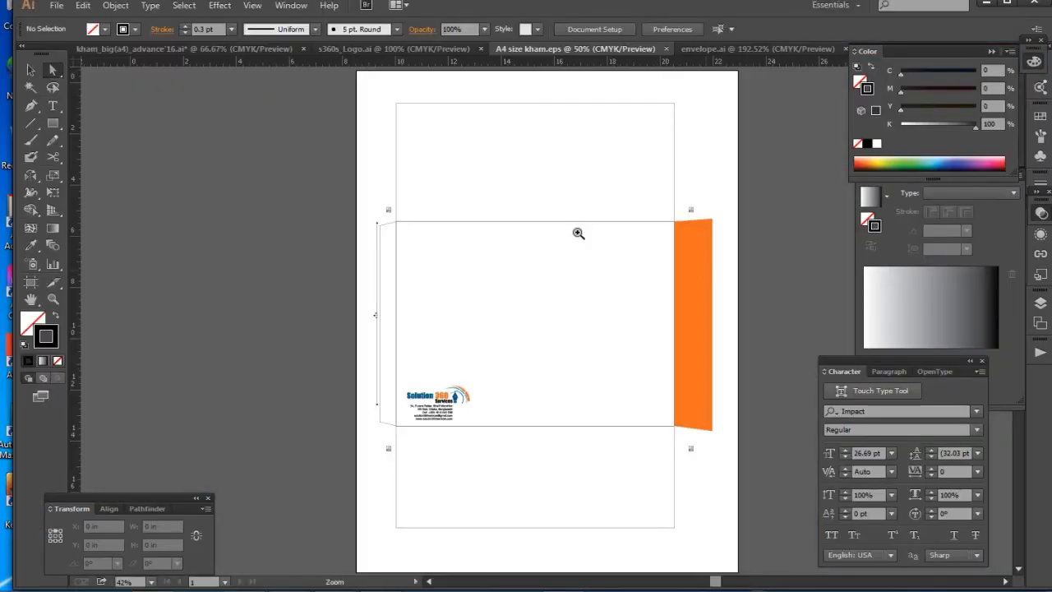
{"action": "left_click", "coordinate": [575, 233]}
{"action": "left_click", "coordinate": [521, 310]}
{"action": "left_click", "coordinate": [520, 311]}
{"action": "left_click", "coordinate": [520, 314]}
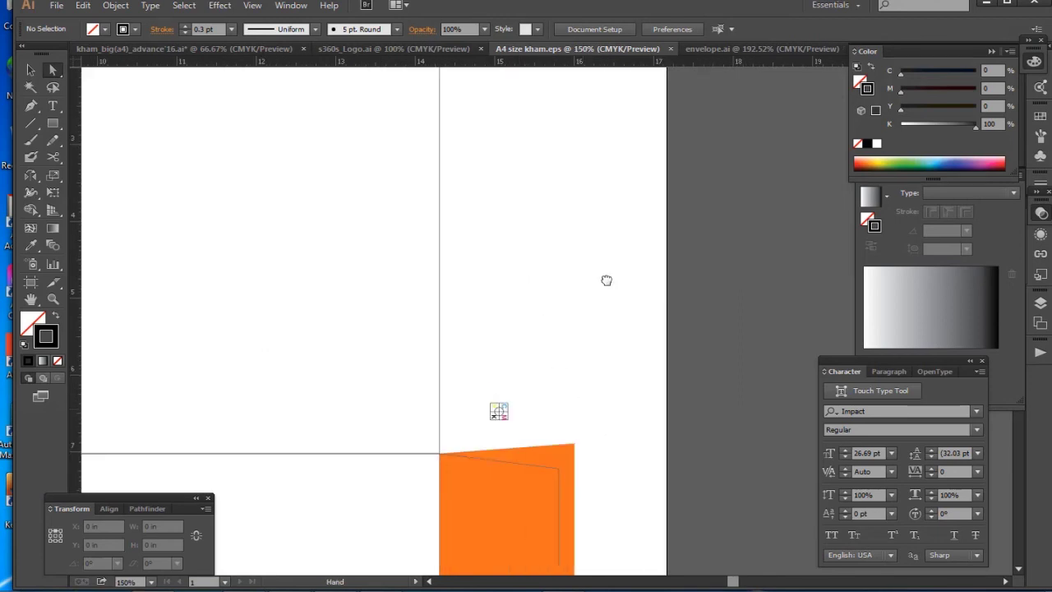
{"action": "scroll", "coordinate": [606, 279], "scroll_direction": "down", "scroll_amount": 3}
{"action": "key", "text": "ctrl"}
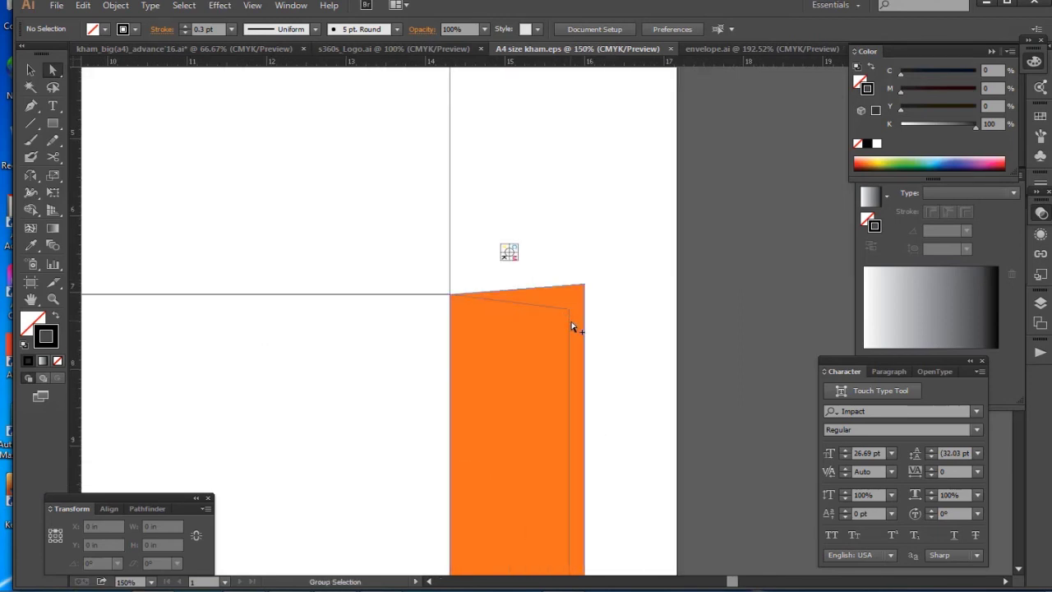
{"action": "left_click", "coordinate": [572, 327]}
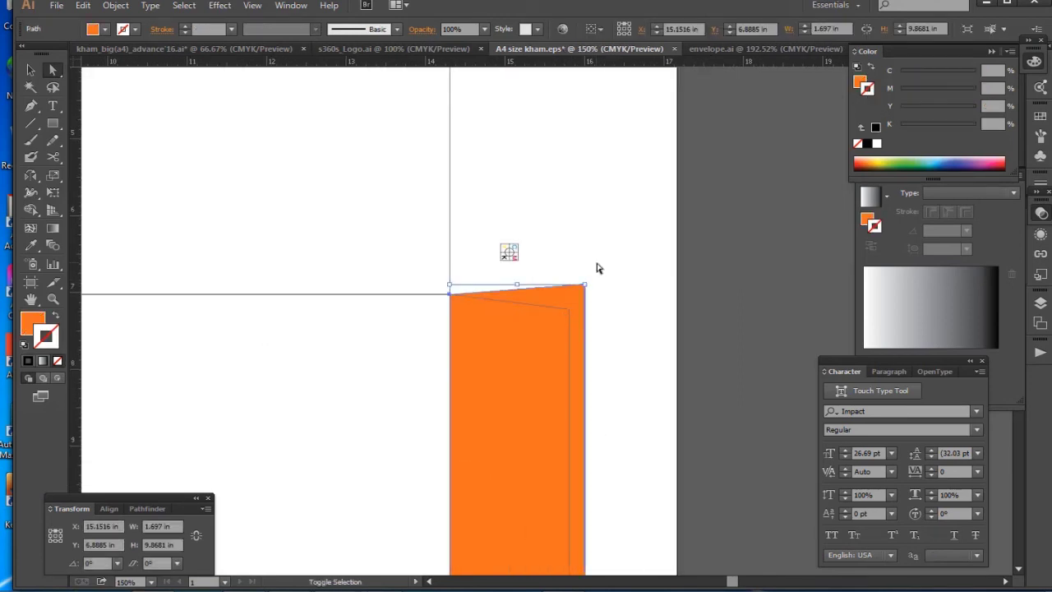
{"action": "left_click", "coordinate": [618, 333], "text": "ctrl"}
{"action": "left_click", "coordinate": [570, 314], "text": "ctrl"}
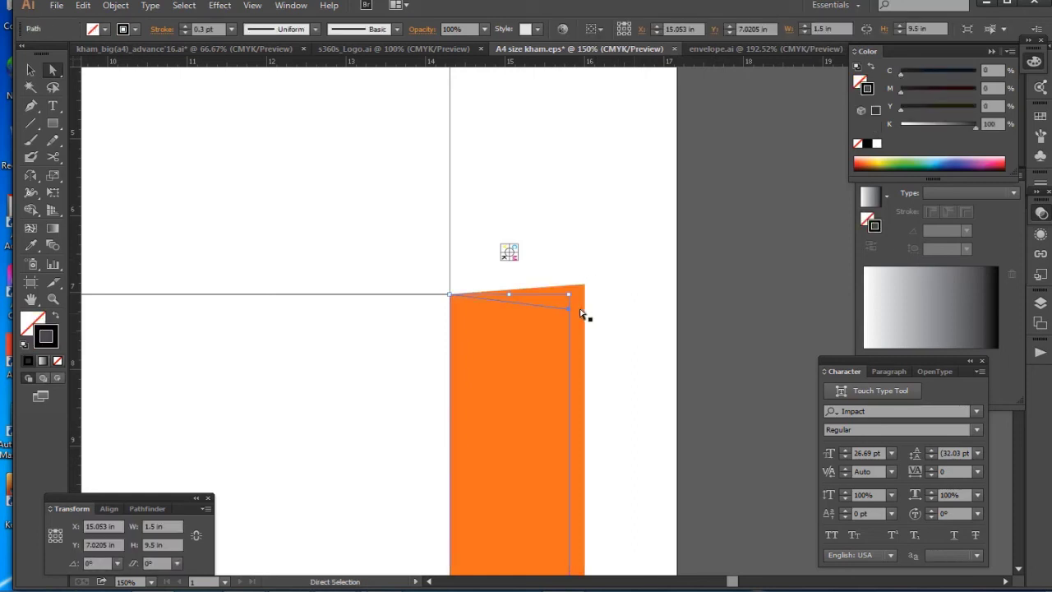
{"action": "left_click", "coordinate": [569, 308]}
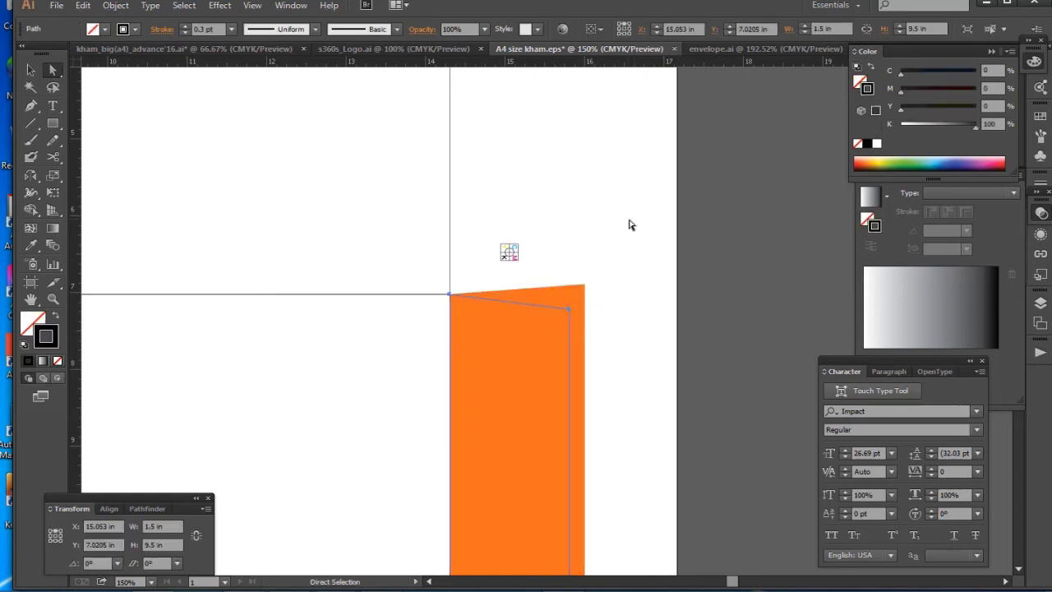
{"action": "key", "text": "v"}
{"action": "left_click", "coordinate": [641, 191]}
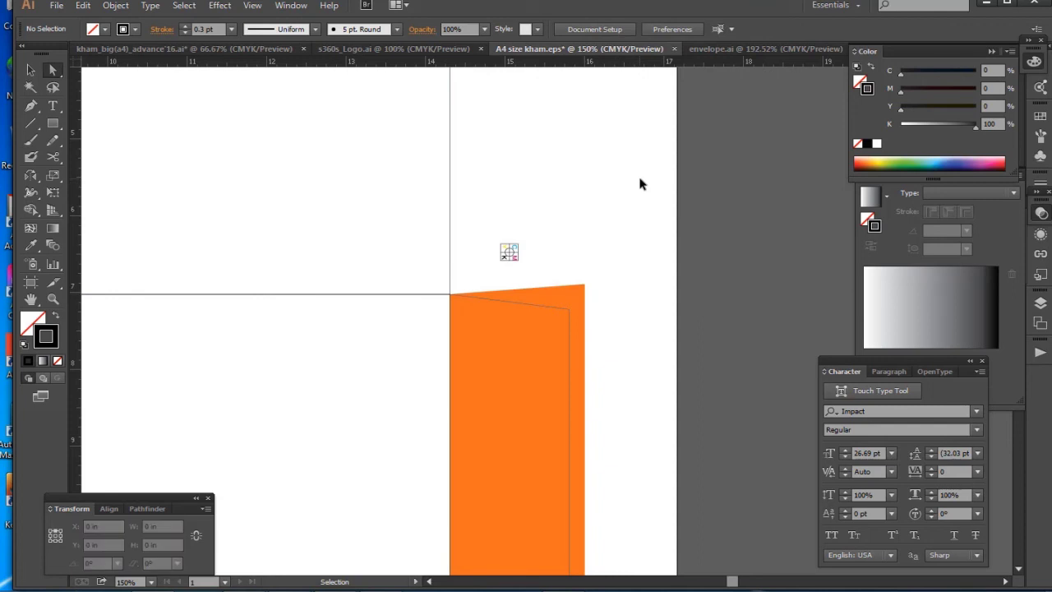
- Hide the orange flap shape and lock the flap's black die-line outline
{"action": "left_click", "coordinate": [115, 6]}
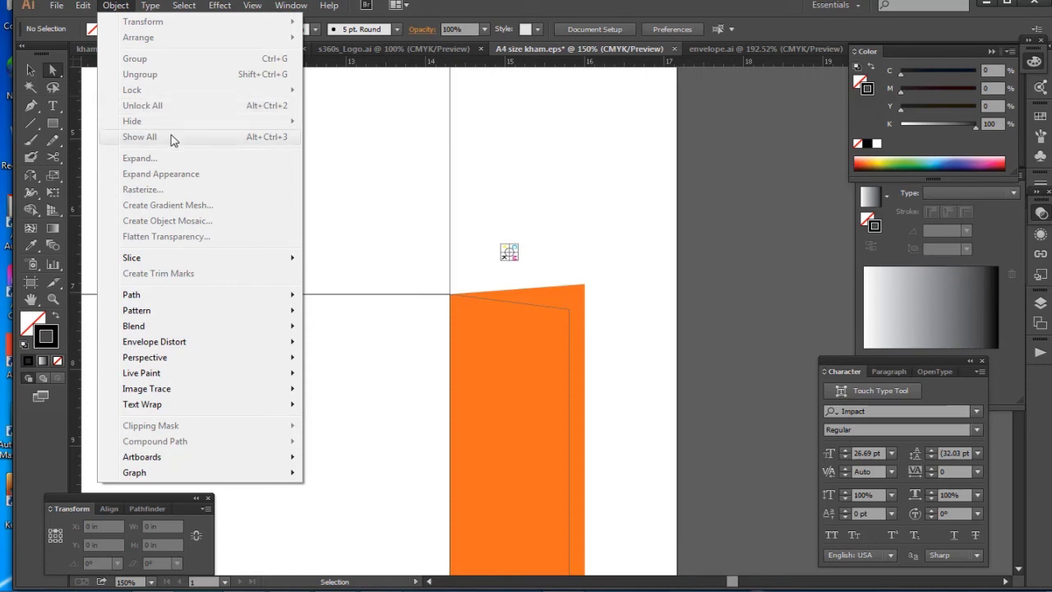
{"action": "left_click", "coordinate": [619, 186]}
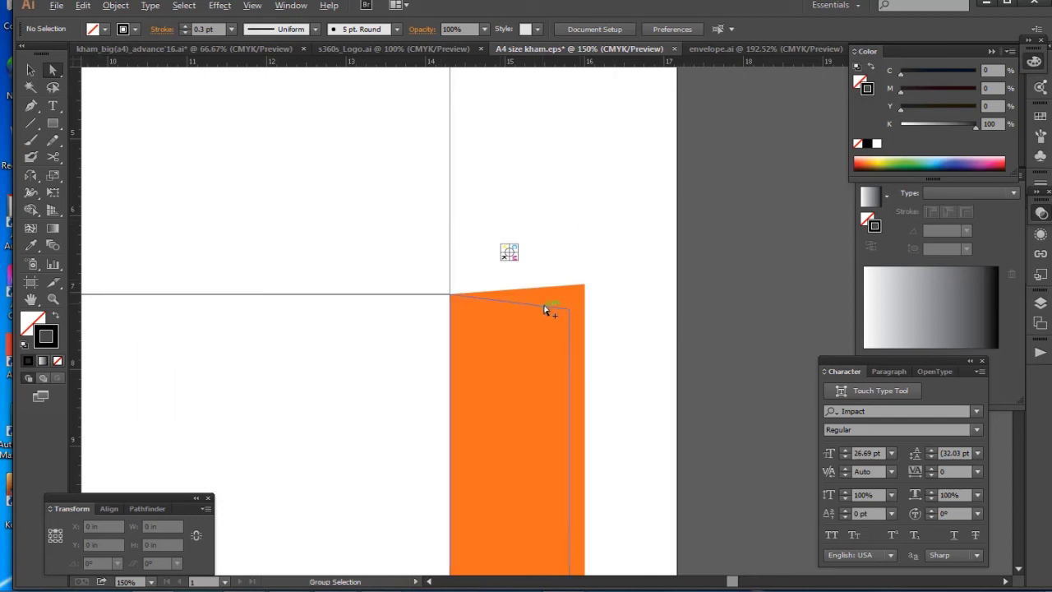
{"action": "key", "text": "ctrl+z"}
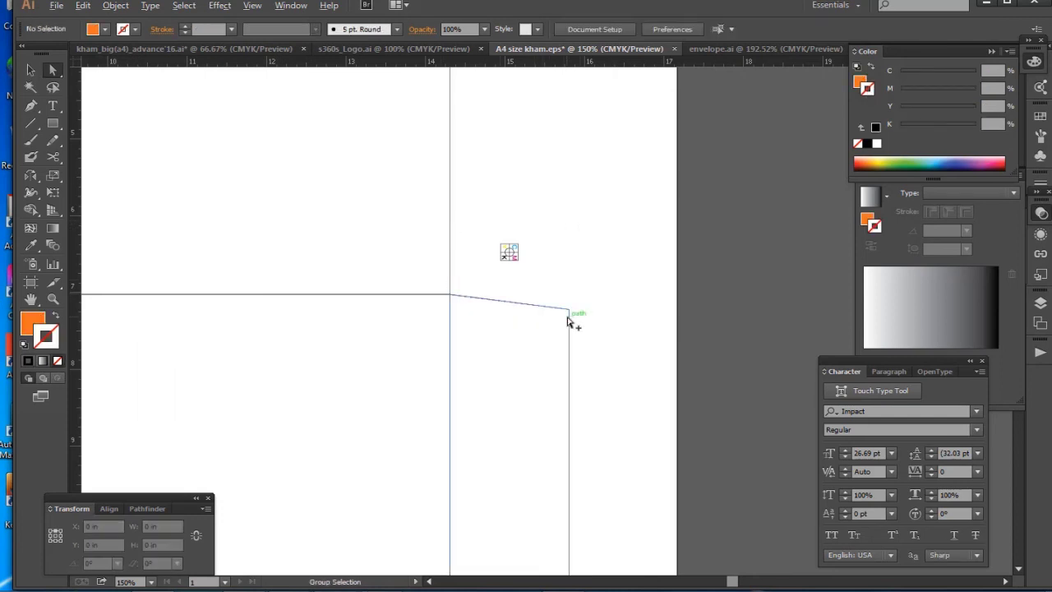
{"action": "left_click", "coordinate": [572, 319]}
{"action": "left_click", "coordinate": [579, 316]}
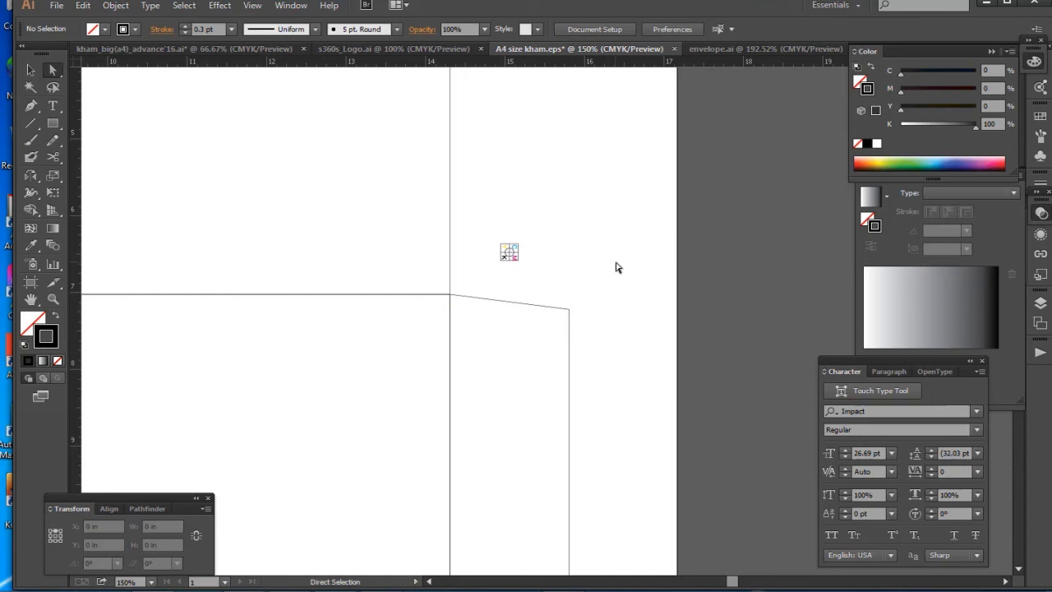
- Show all hidden objects and unlock all locked objects
{"action": "left_click", "coordinate": [114, 10]}
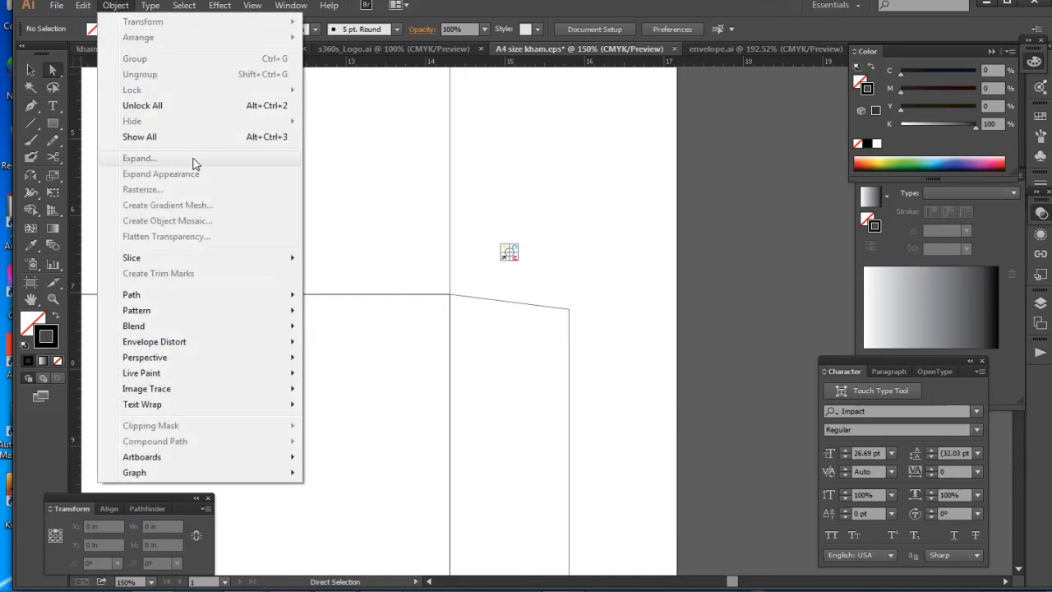
{"action": "left_click", "coordinate": [162, 137]}
{"action": "left_click", "coordinate": [275, 146]}
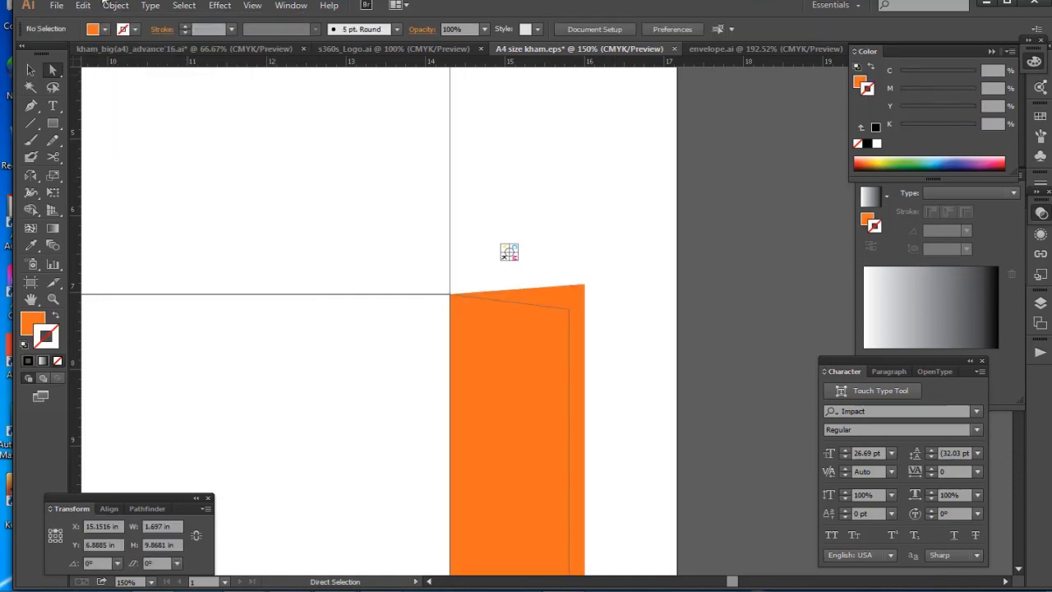
{"action": "left_click", "coordinate": [115, 6]}
{"action": "left_click", "coordinate": [134, 105]}
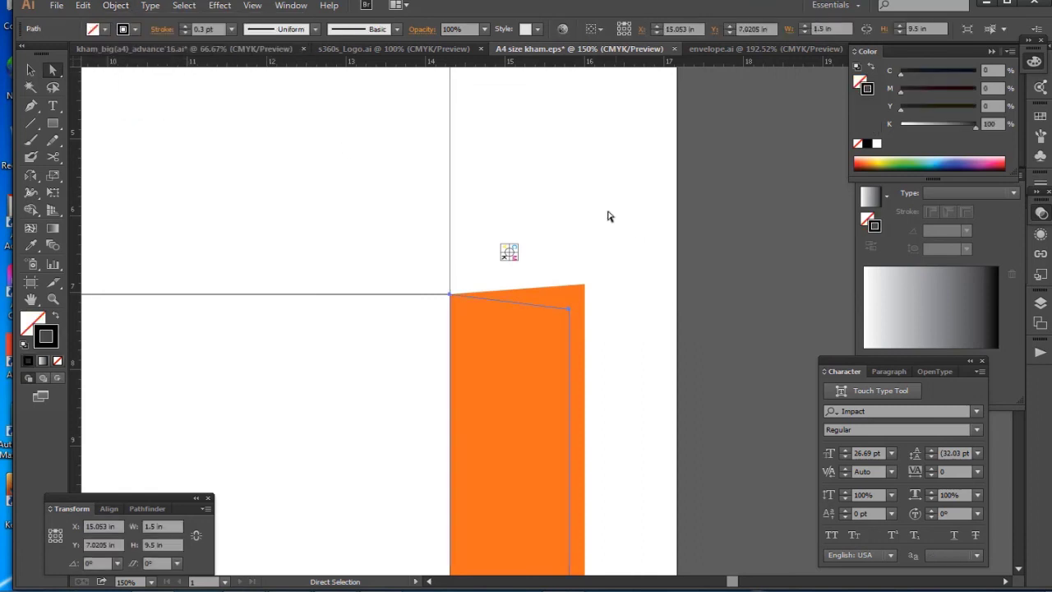
- Apply Overprint Black to all artwork, adding 100% black overprint on fills and strokes, and save the EPS file
{"action": "key", "text": "ctrl+a"}
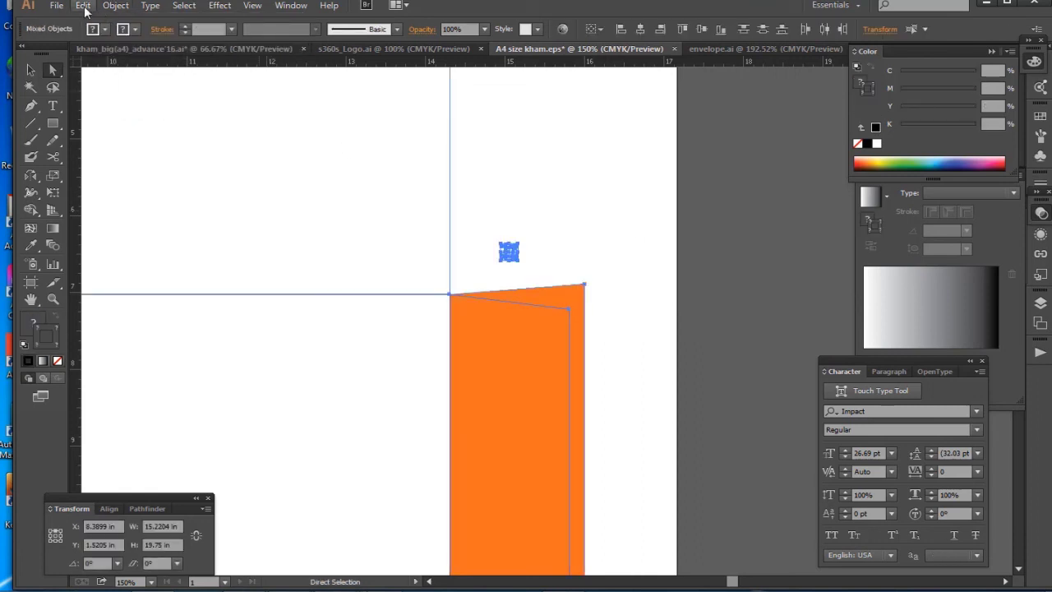
{"action": "left_click", "coordinate": [83, 6]}
{"action": "mouse_move", "coordinate": [263, 258]}
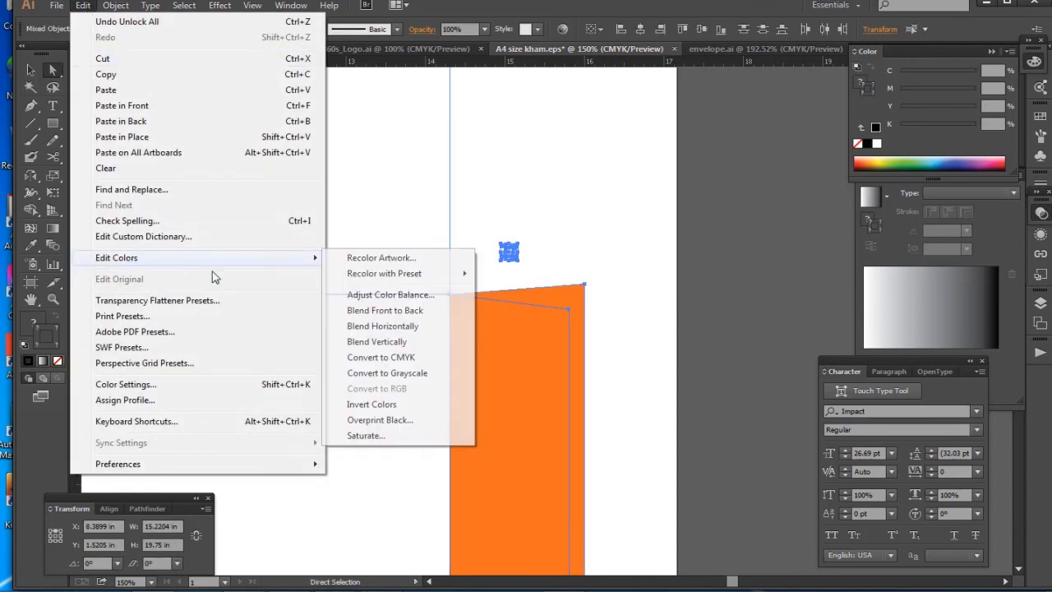
{"action": "left_click", "coordinate": [393, 421]}
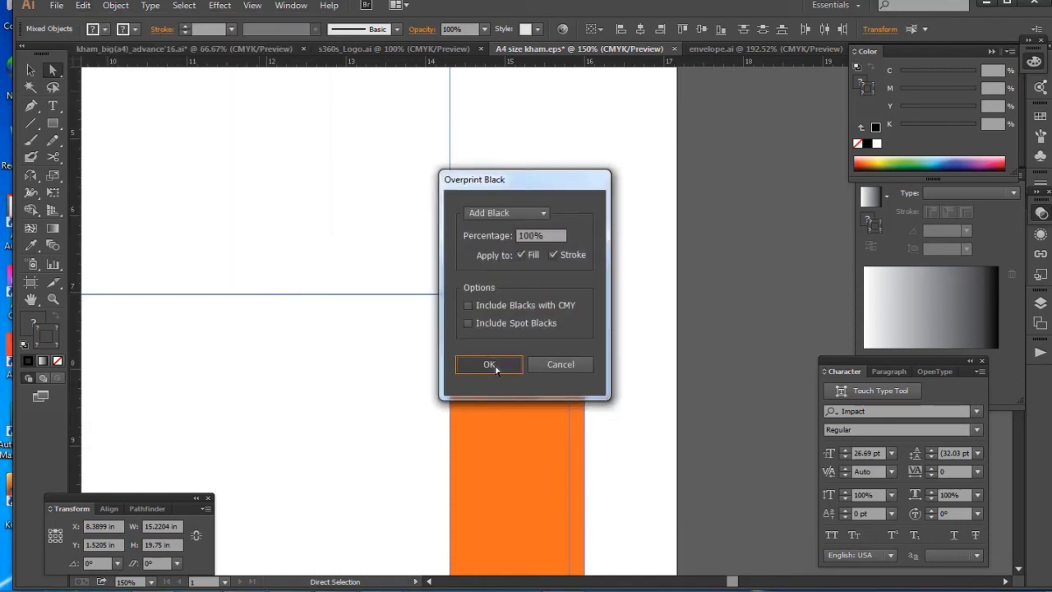
{"action": "left_click", "coordinate": [487, 364]}
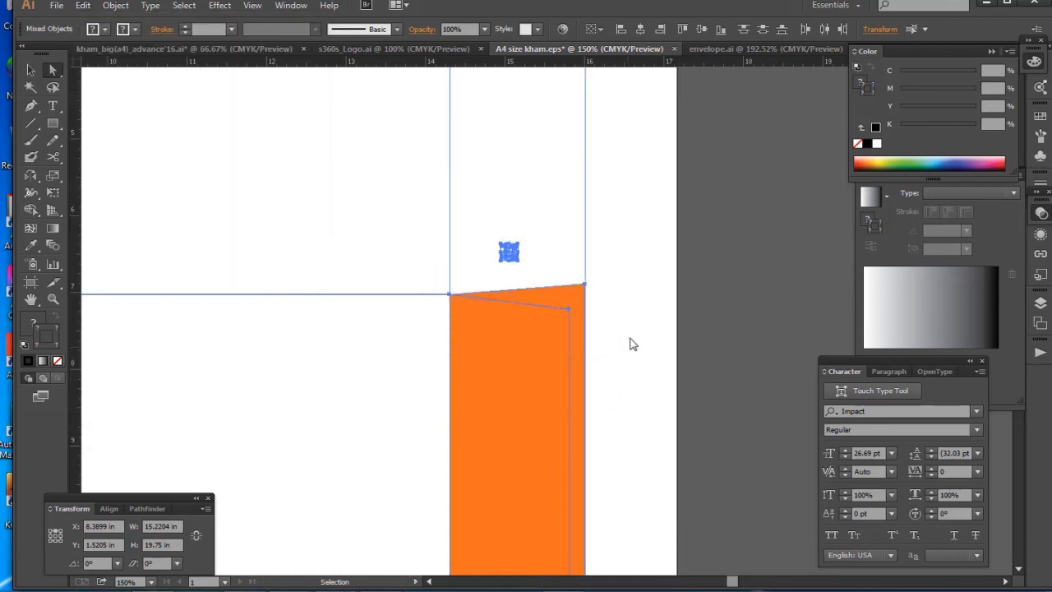
{"action": "key", "text": "ctrl+s"}
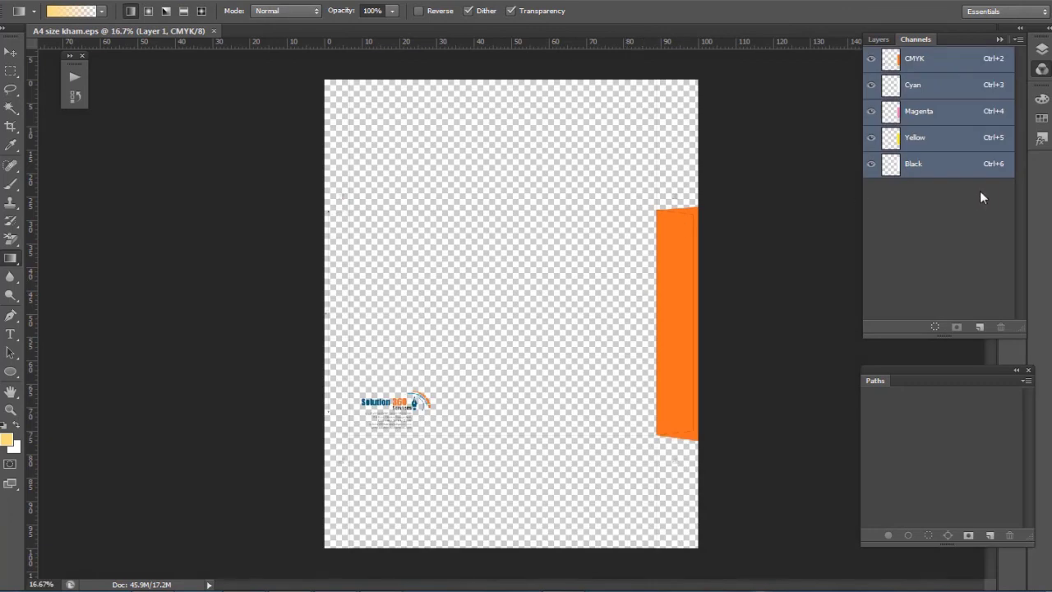
- In the A4 size kham.eps reopened in Photoshop, add a white-filled layer and place it beneath the artwork layer
{"action": "left_click", "coordinate": [879, 39]}
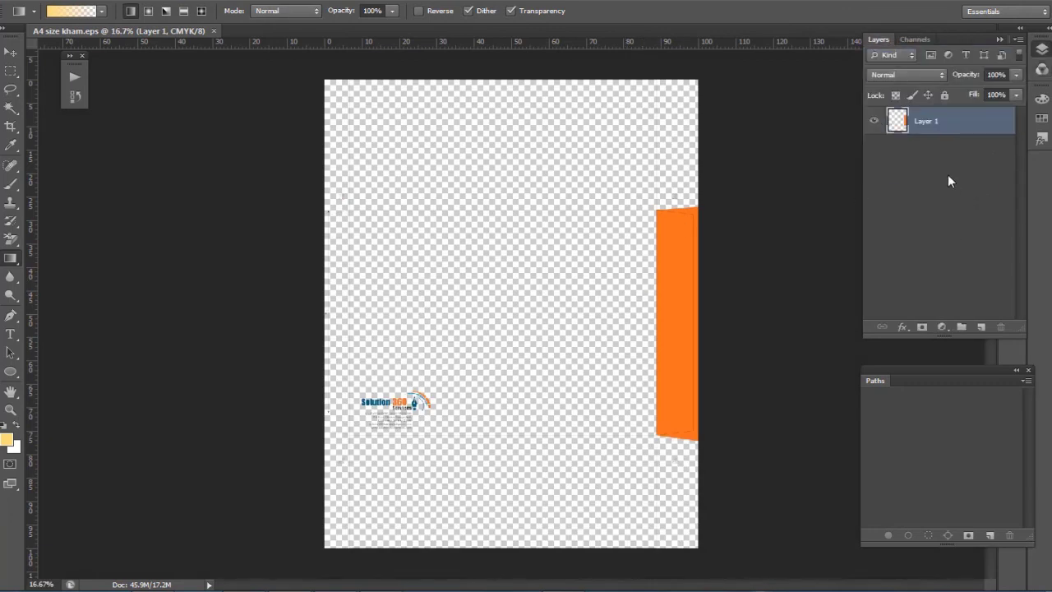
{"action": "left_click", "coordinate": [979, 328]}
{"action": "key", "text": "ctrl+BackSpace"}
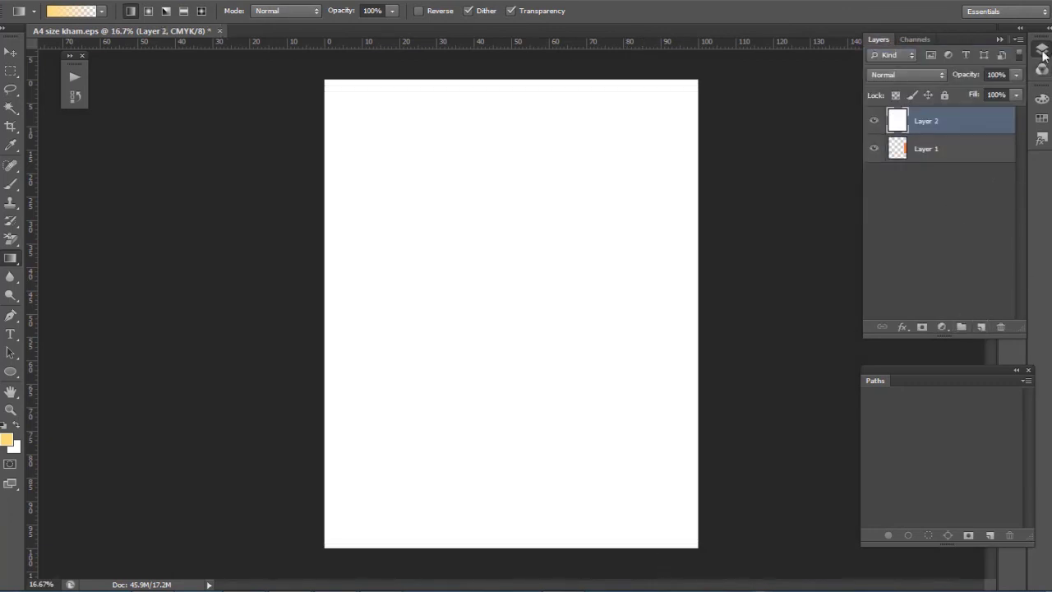
{"action": "left_click_drag", "start_coordinate": [958, 143], "coordinate": [940, 164]}
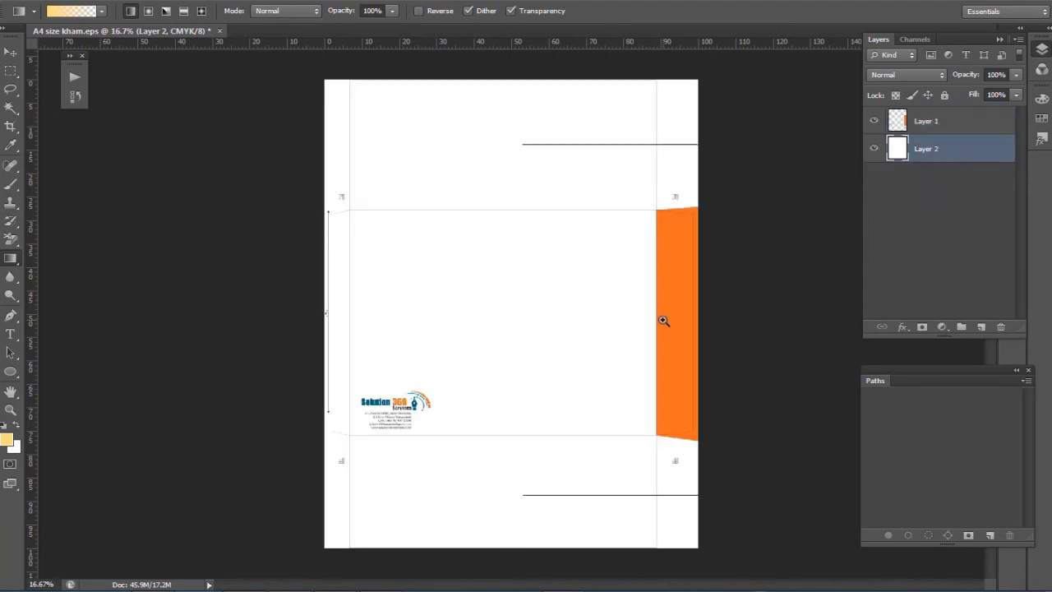
- Isolate the Magenta channel and examine the flap from its upper corner to its lower edge for die-line knockouts
{"action": "left_click", "coordinate": [664, 318], "text": "ctrl"}
{"action": "left_click", "coordinate": [664, 321]}
{"action": "left_click", "coordinate": [627, 256]}
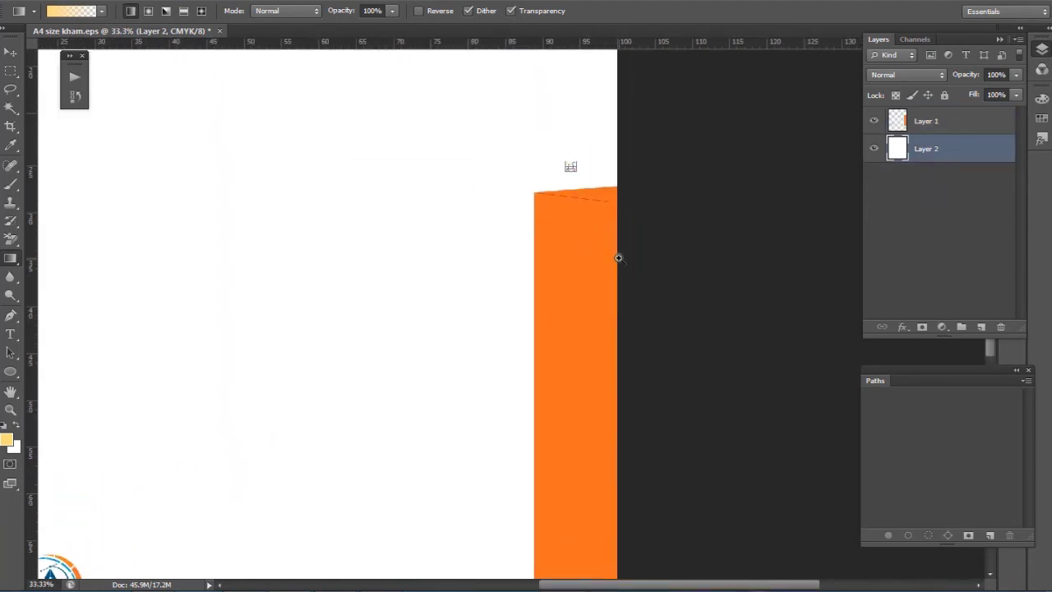
{"action": "left_click", "coordinate": [916, 38]}
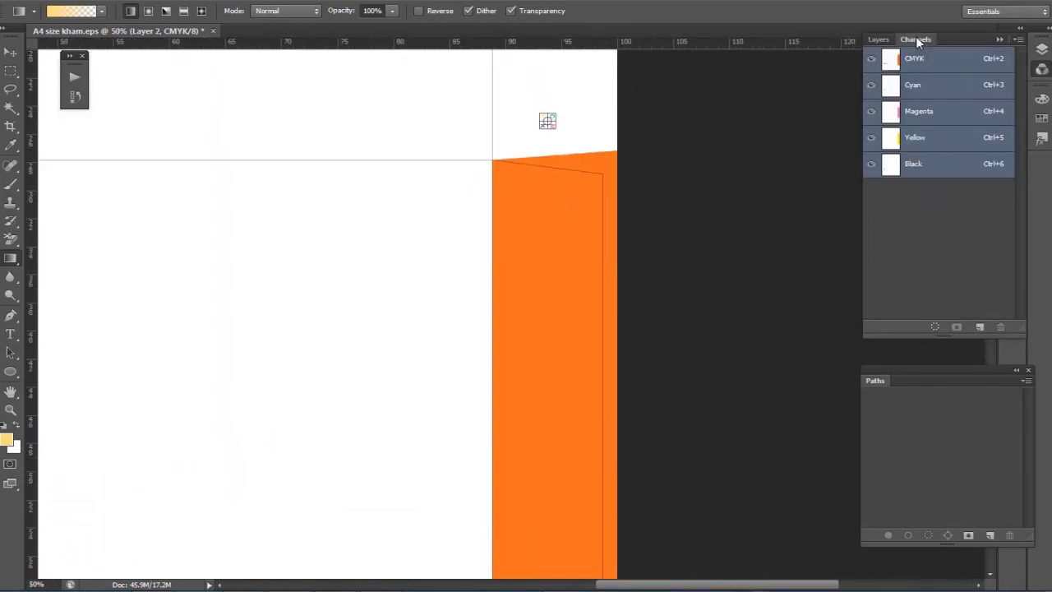
{"action": "left_click", "coordinate": [932, 122]}
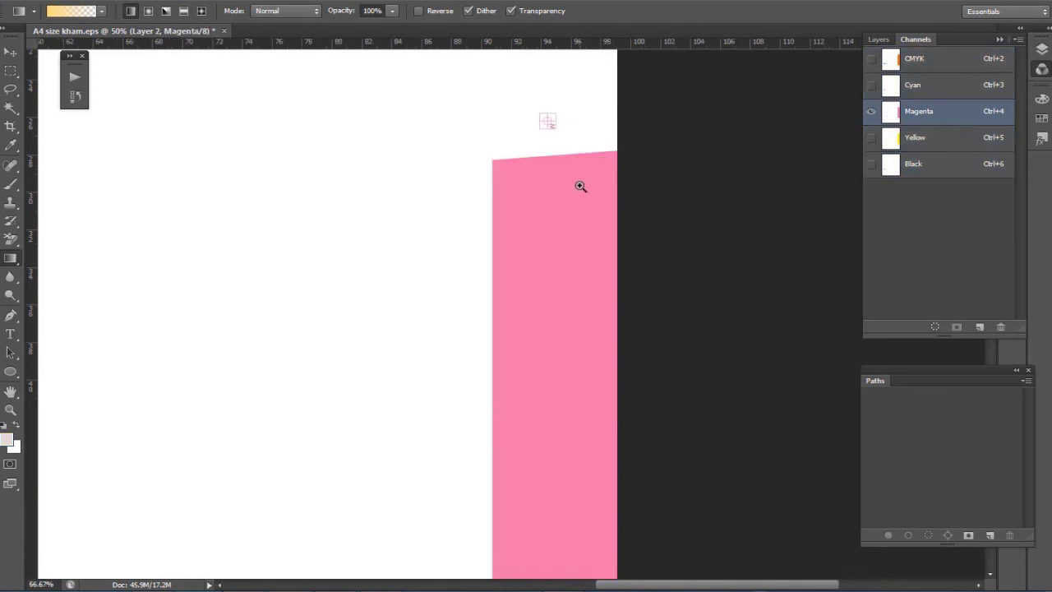
{"action": "left_click", "coordinate": [579, 184]}
{"action": "left_click", "coordinate": [581, 185]}
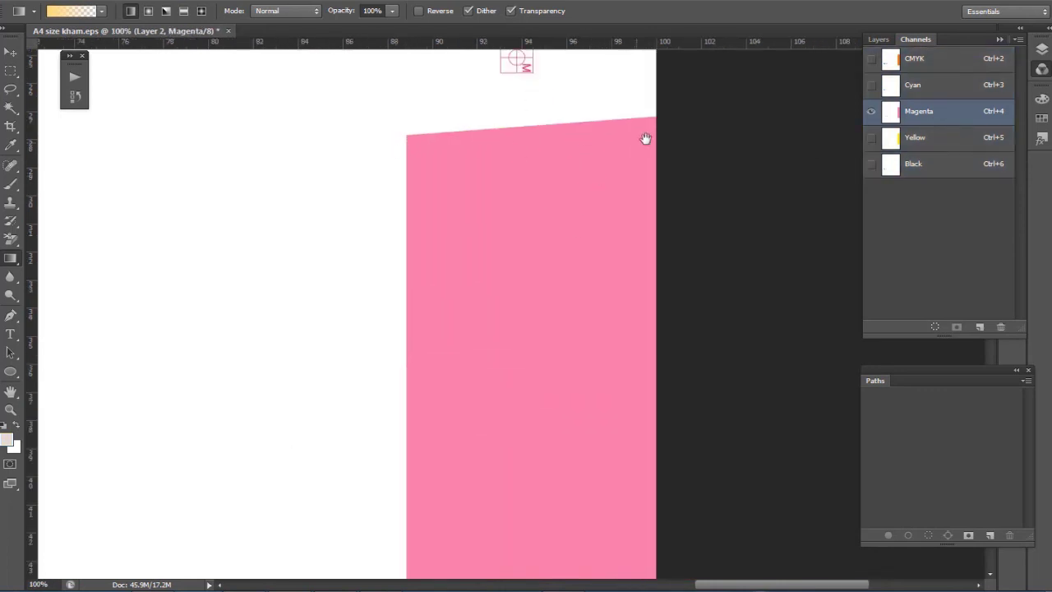
{"action": "left_click_drag", "start_coordinate": [607, 162], "coordinate": [595, 229]}
{"action": "left_click_drag", "start_coordinate": [615, 346], "coordinate": [548, 322]}
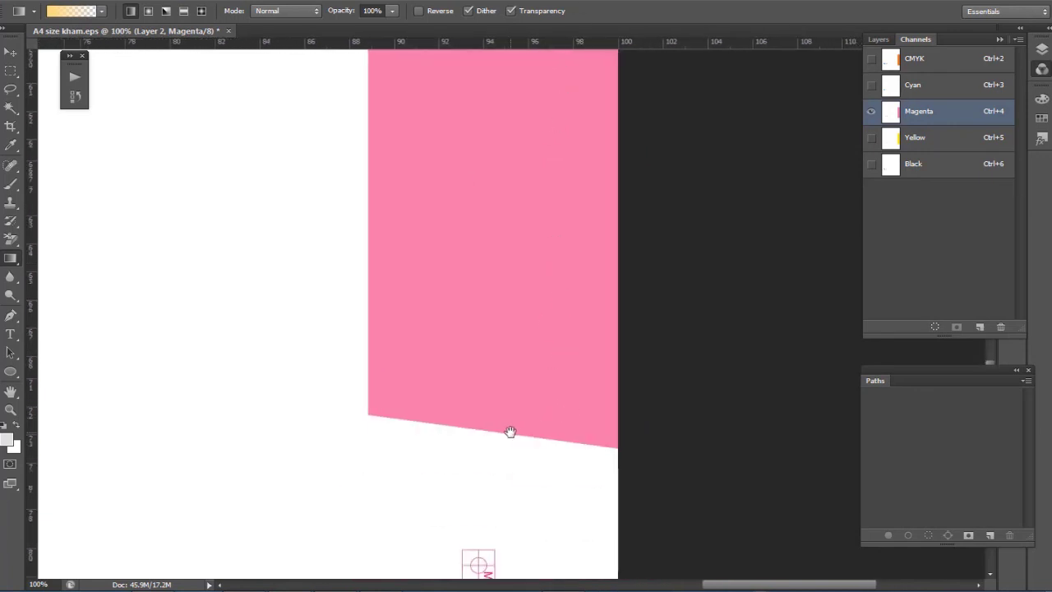
{"action": "left_click_drag", "start_coordinate": [575, 283], "coordinate": [568, 318]}
- View the Yellow channel at the flap's corner and restore the composite CMYK view of the whole envelope
{"action": "left_click", "coordinate": [911, 142]}
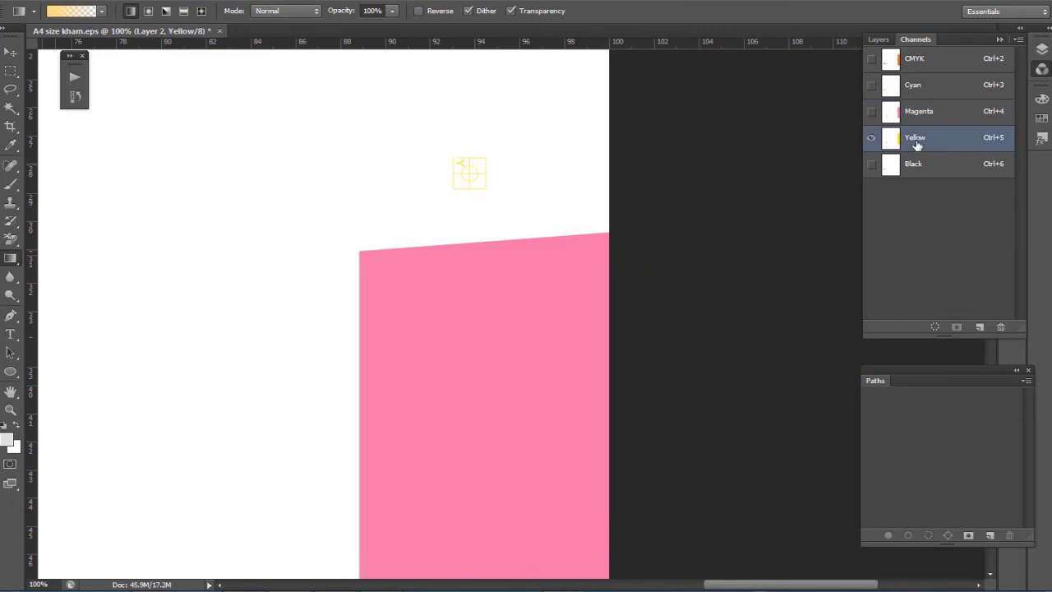
{"action": "key", "text": "ctrl+2"}
{"action": "key", "text": "ctrl+0"}
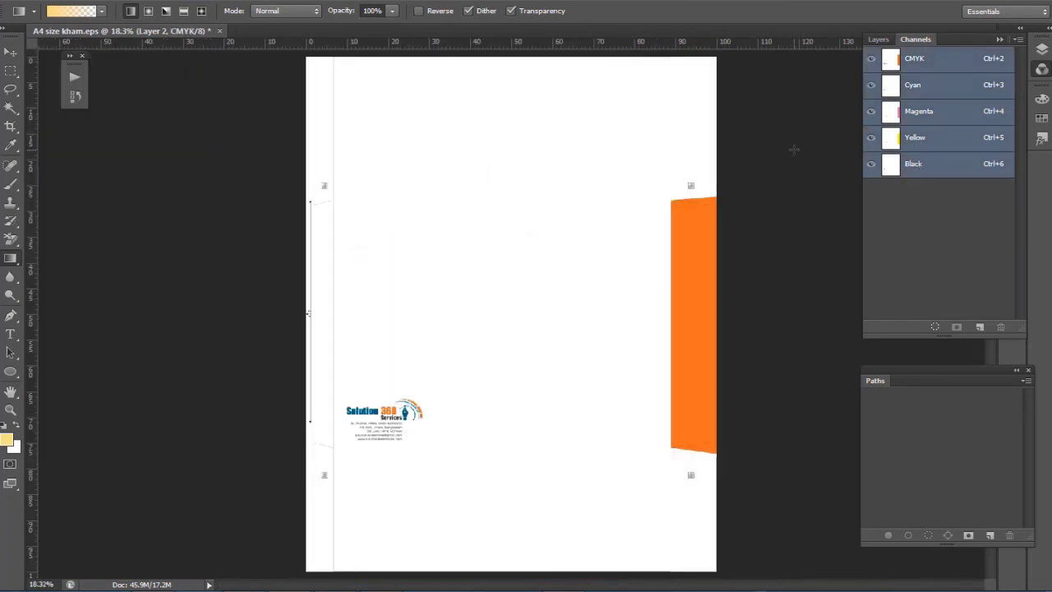